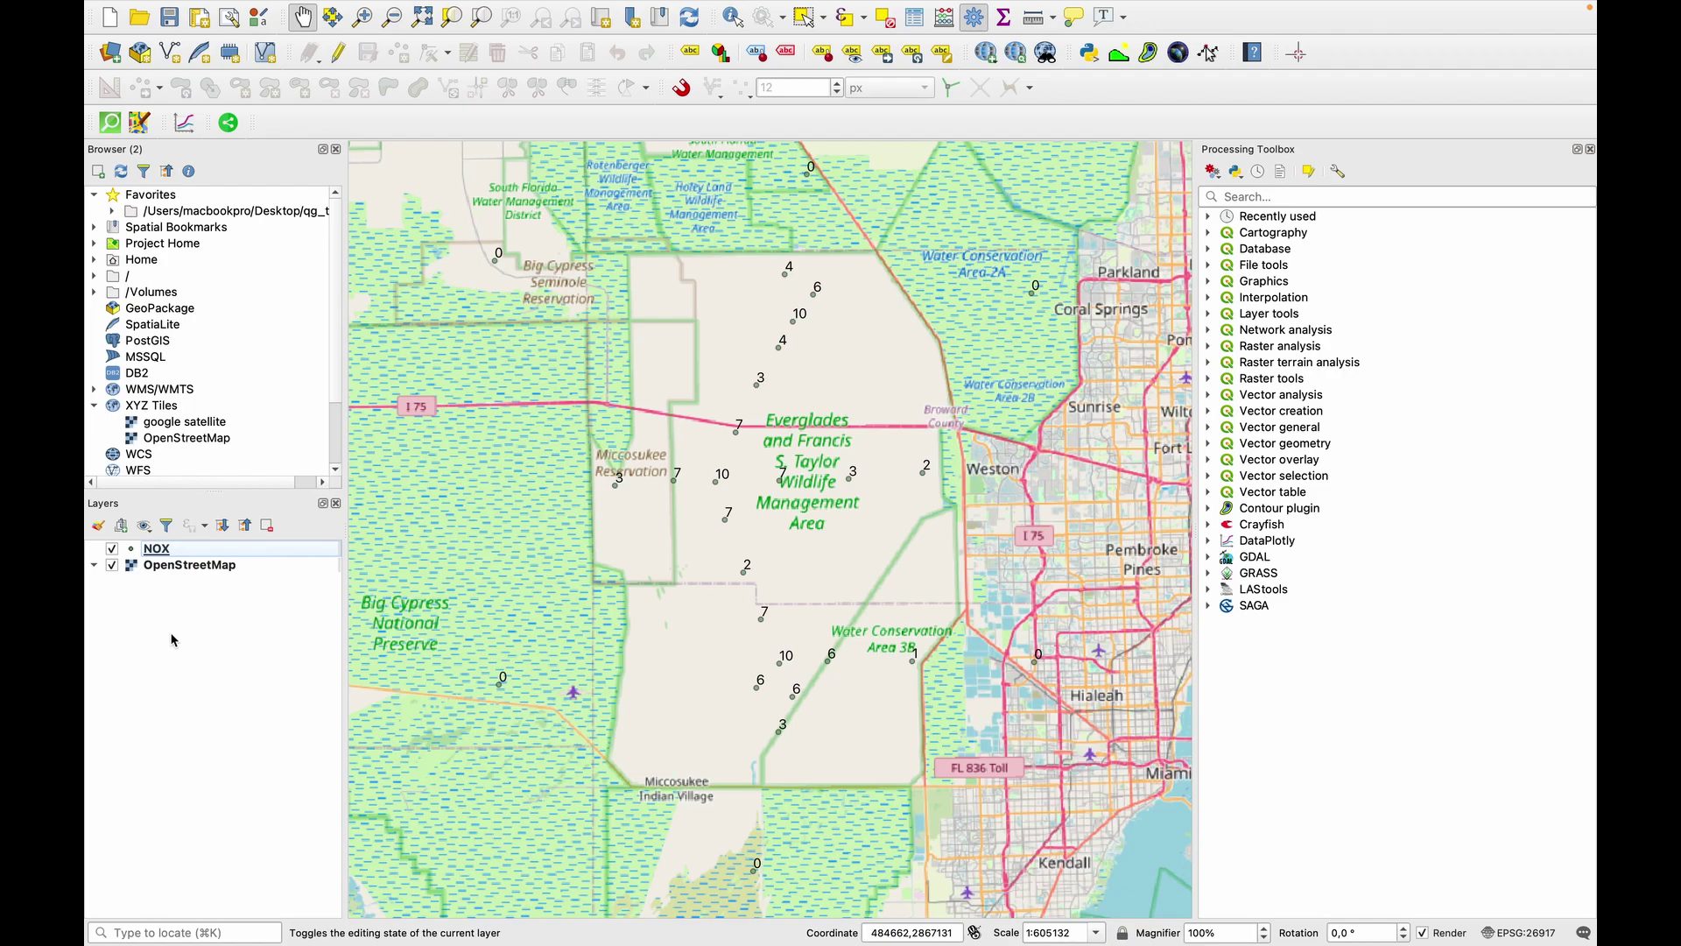
- Inspect the NOX layer's attribute table, then return to the map
{"action": "right_click", "coordinate": [171, 551]}
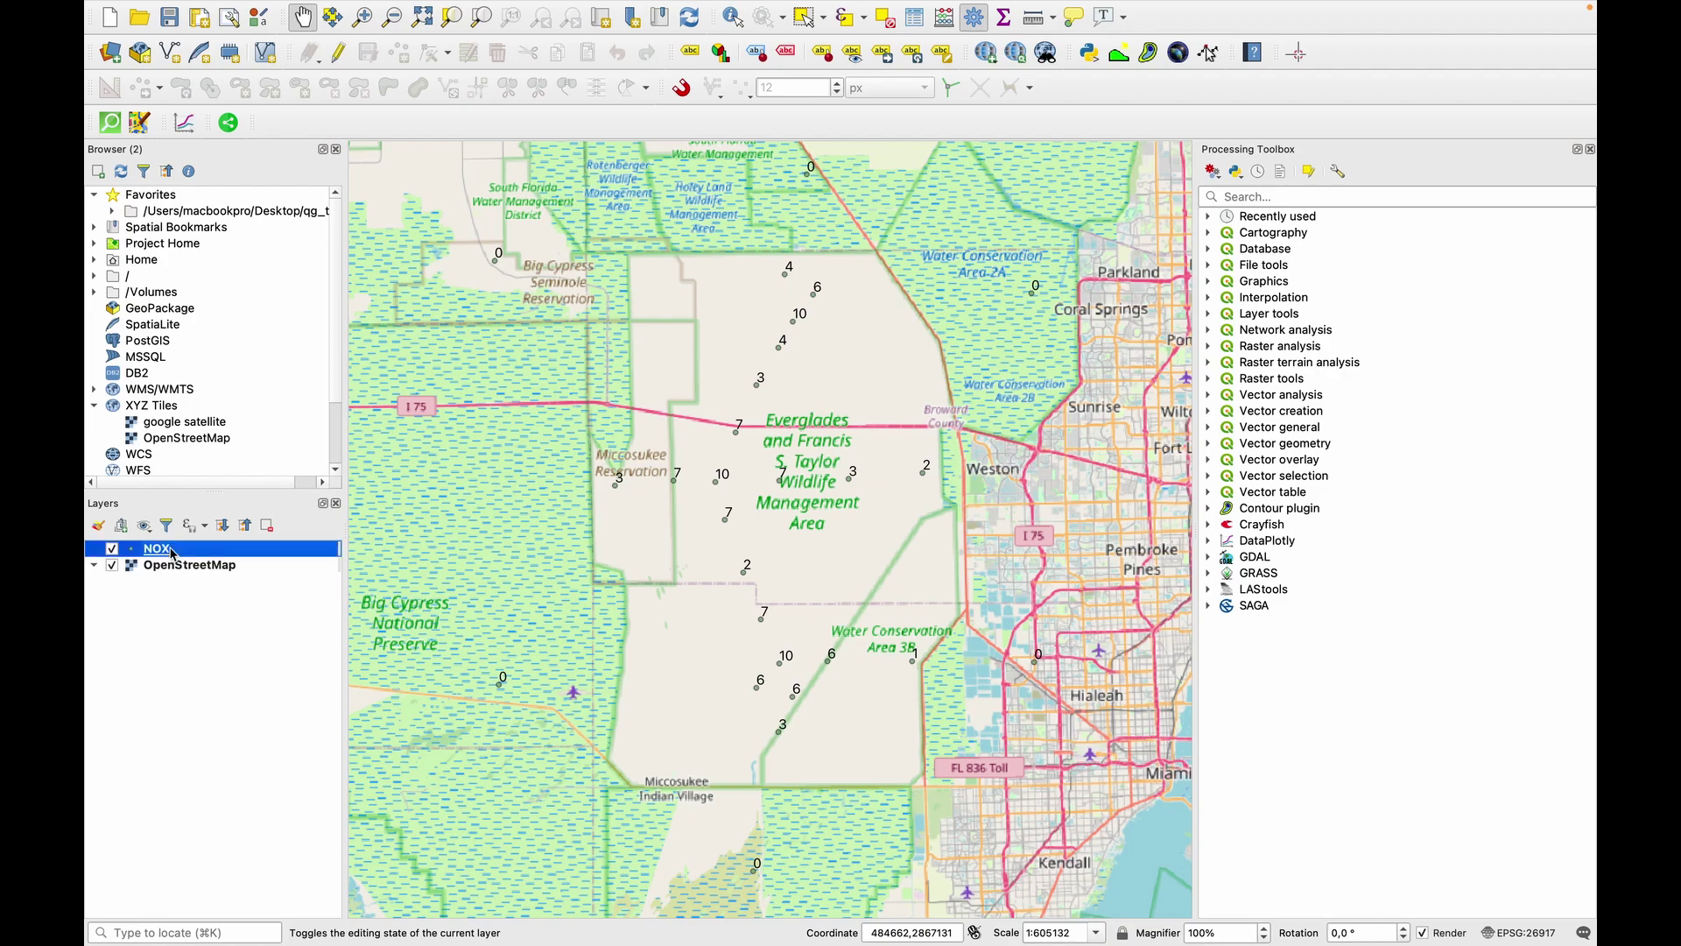
{"action": "left_click", "coordinate": [229, 736]}
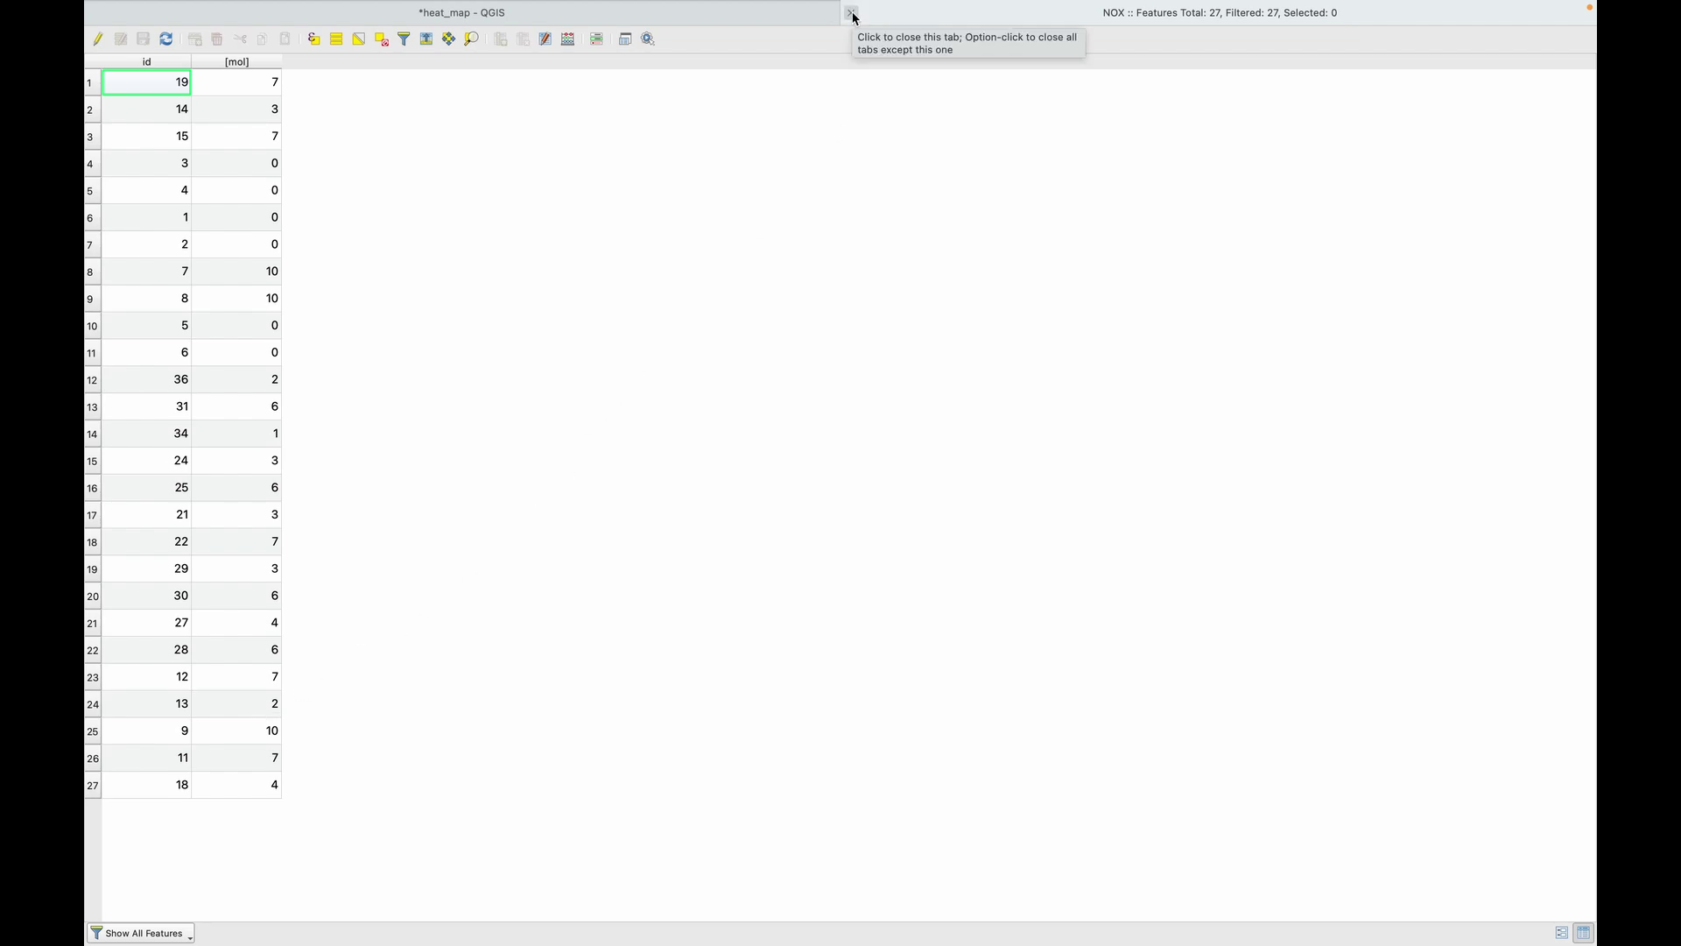
{"action": "left_click", "coordinate": [852, 14]}
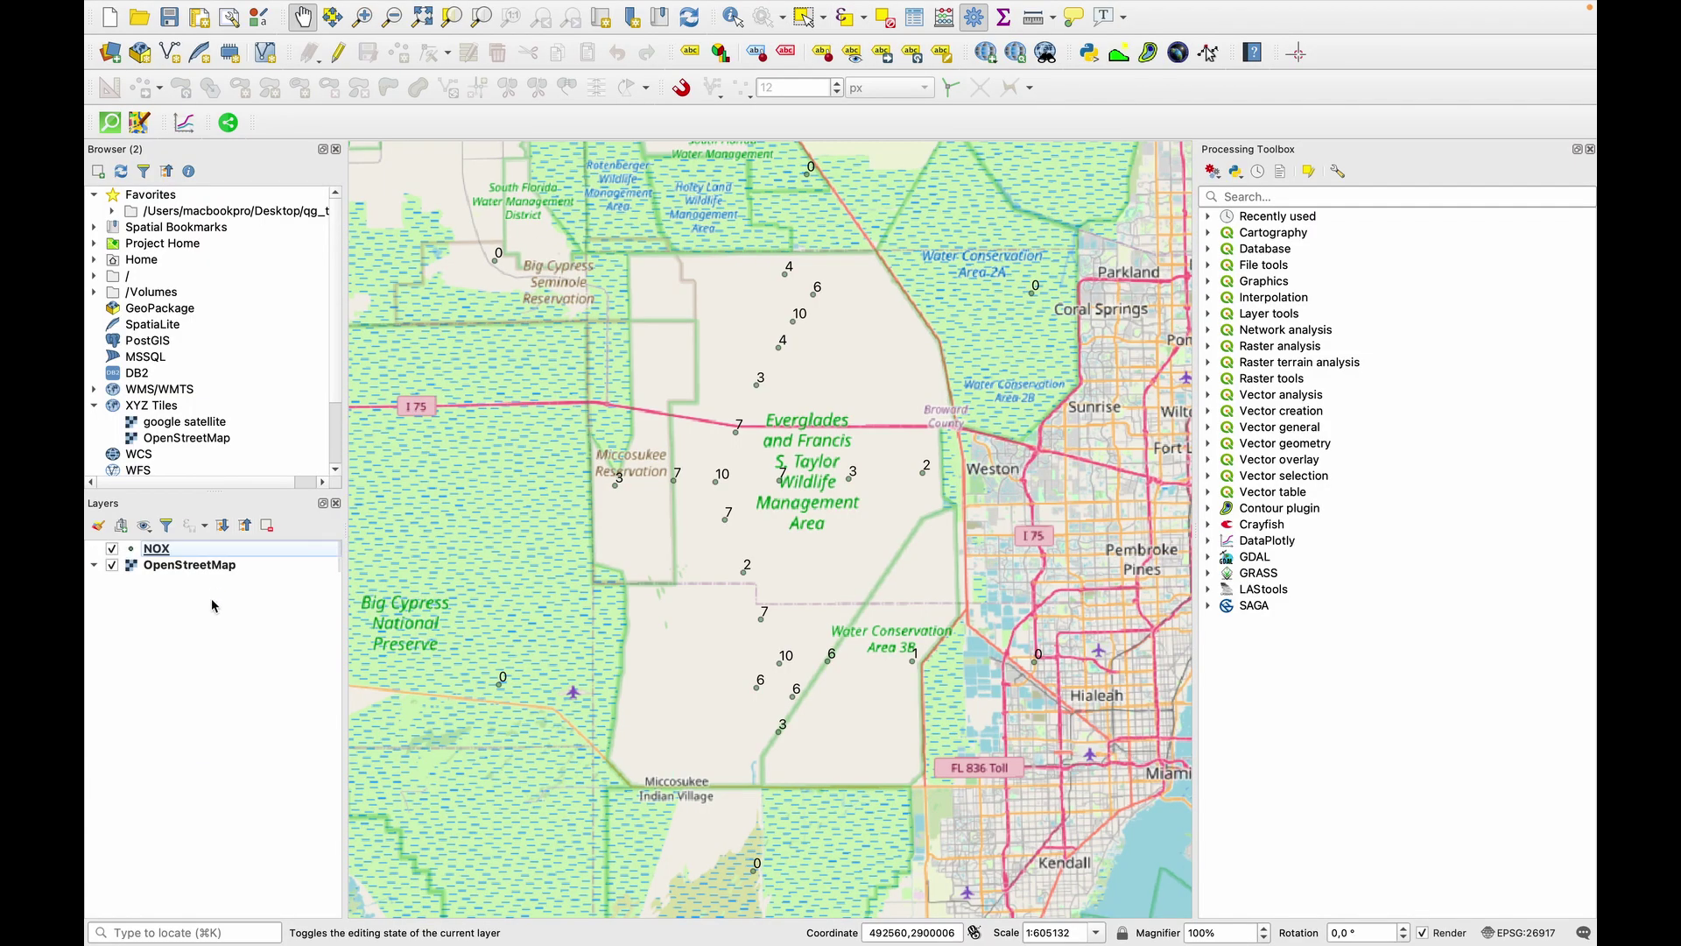
- Render the NOX layer as a Heatmap using the Magma colour ramp
{"action": "left_click", "coordinate": [179, 554]}
{"action": "right_click", "coordinate": [182, 556]}
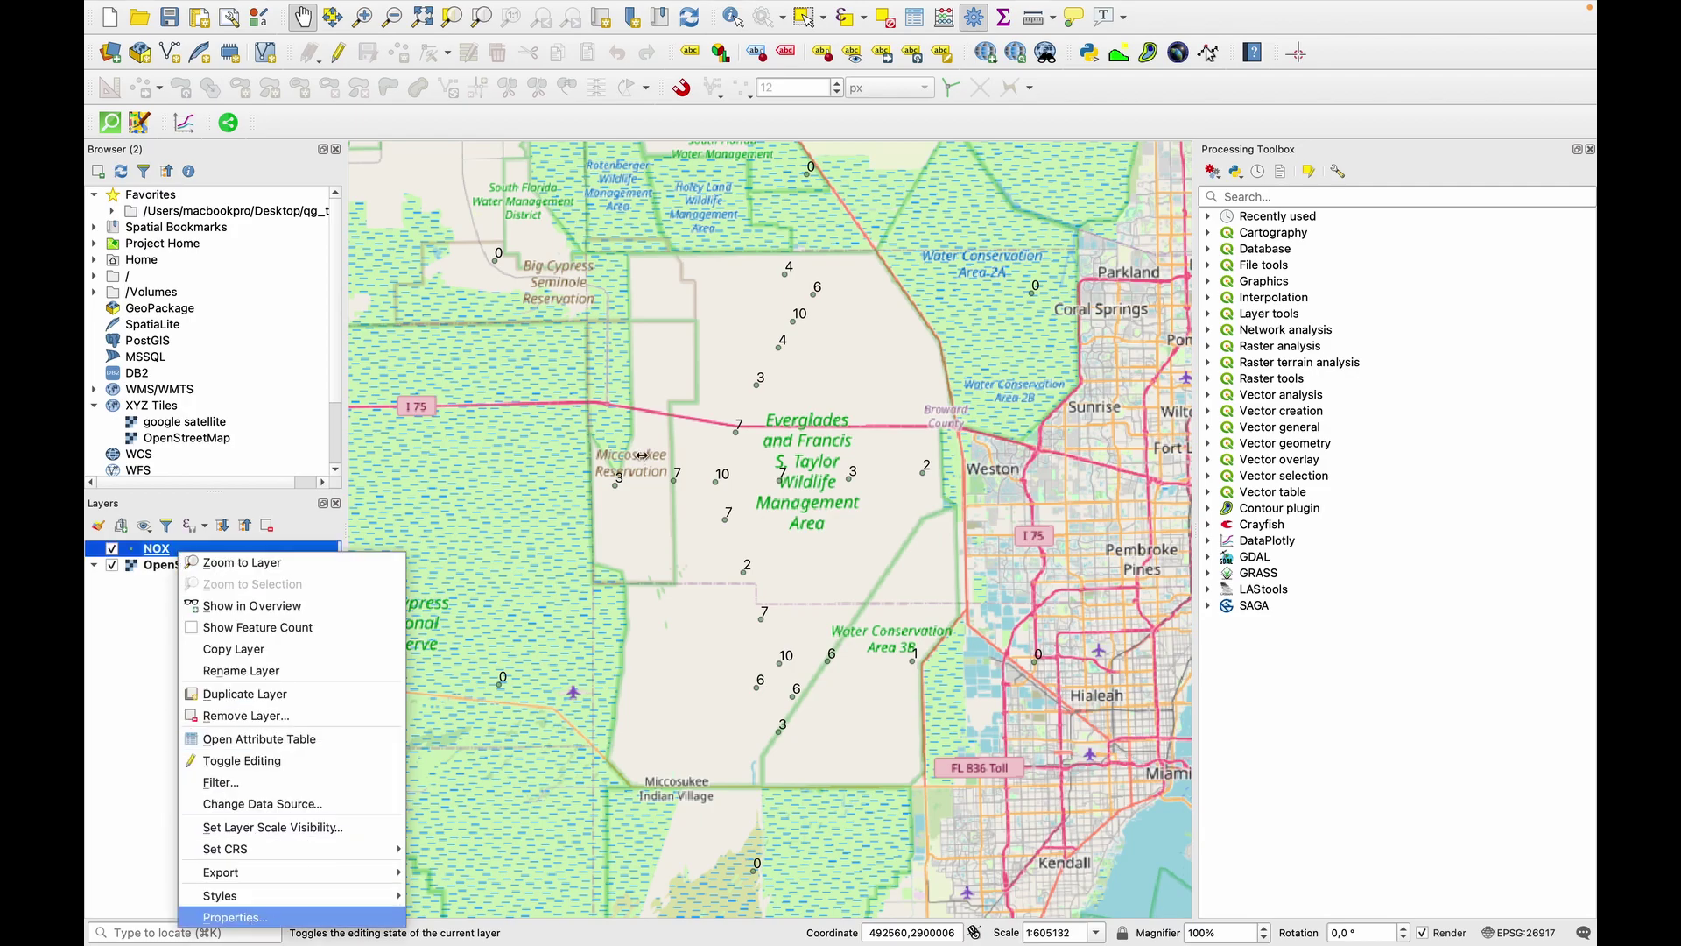
{"action": "key", "text": "Return"}
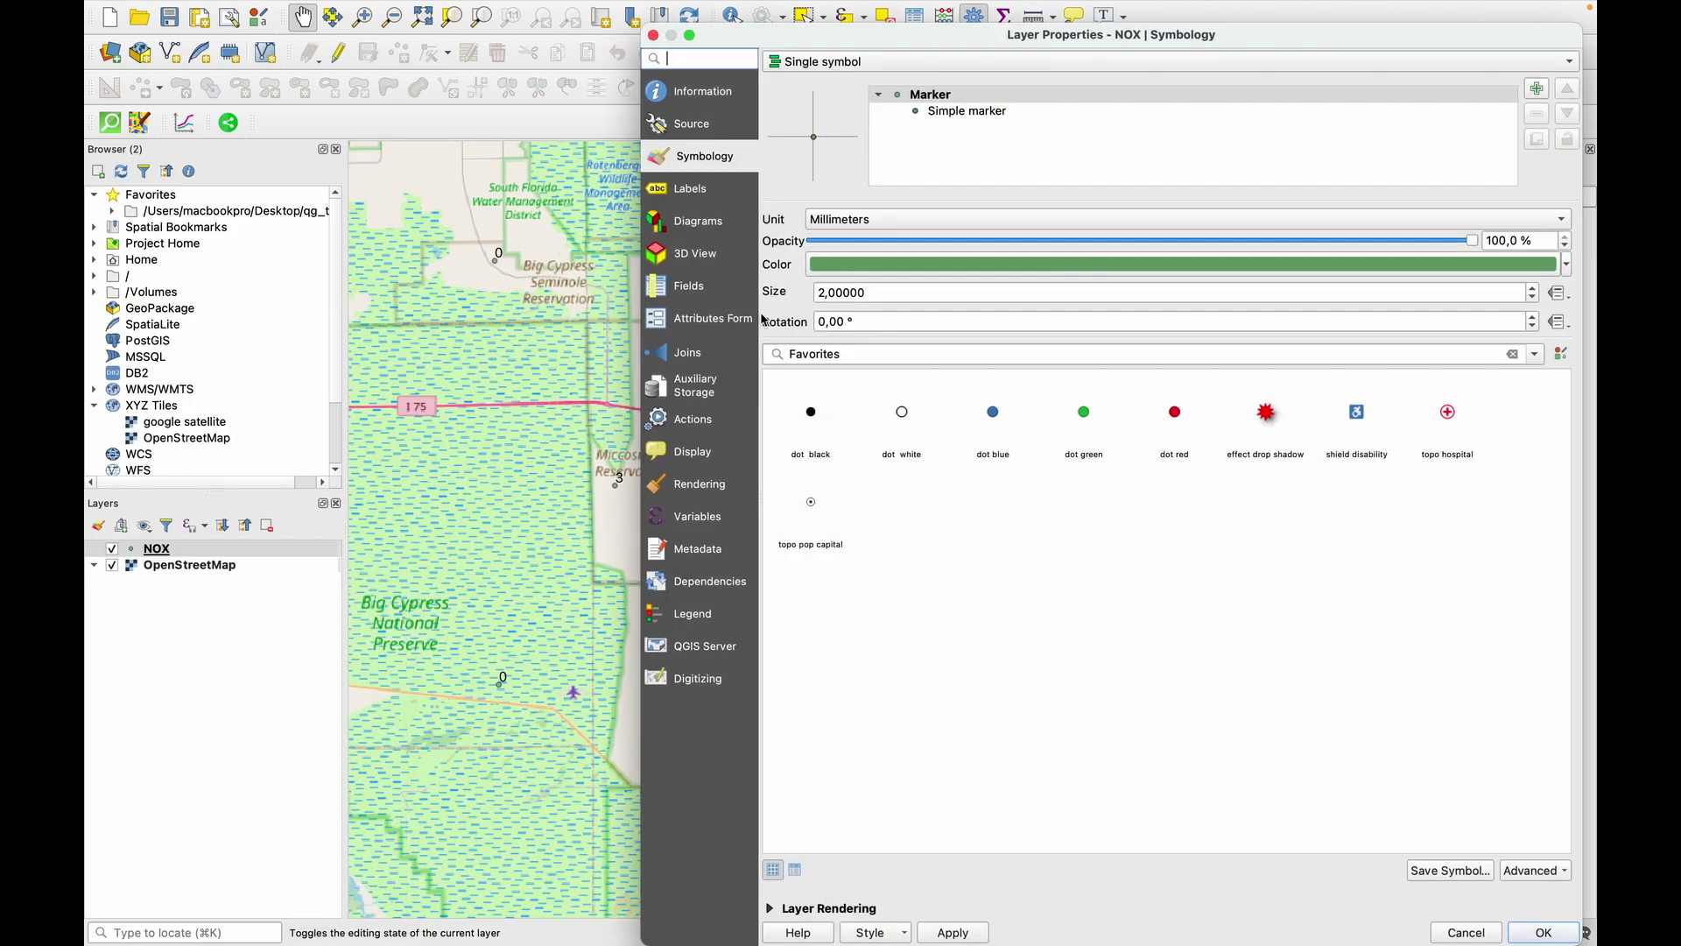
{"action": "left_click", "coordinate": [843, 62]}
{"action": "left_click", "coordinate": [823, 192]}
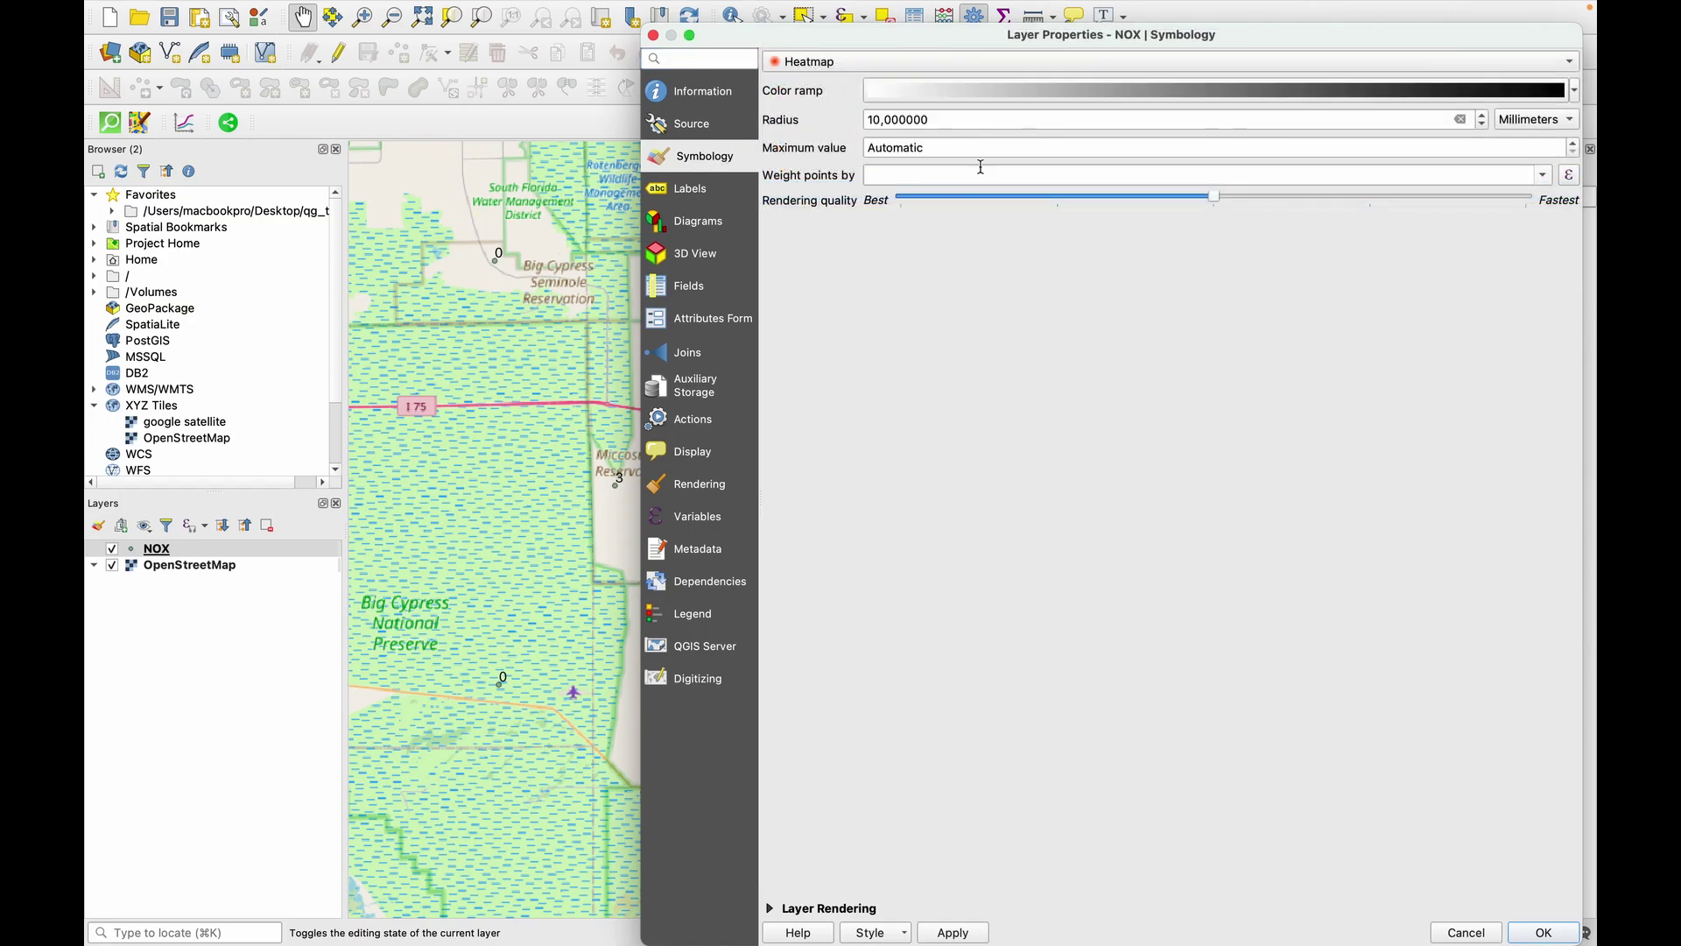
{"action": "left_click", "coordinate": [1575, 95]}
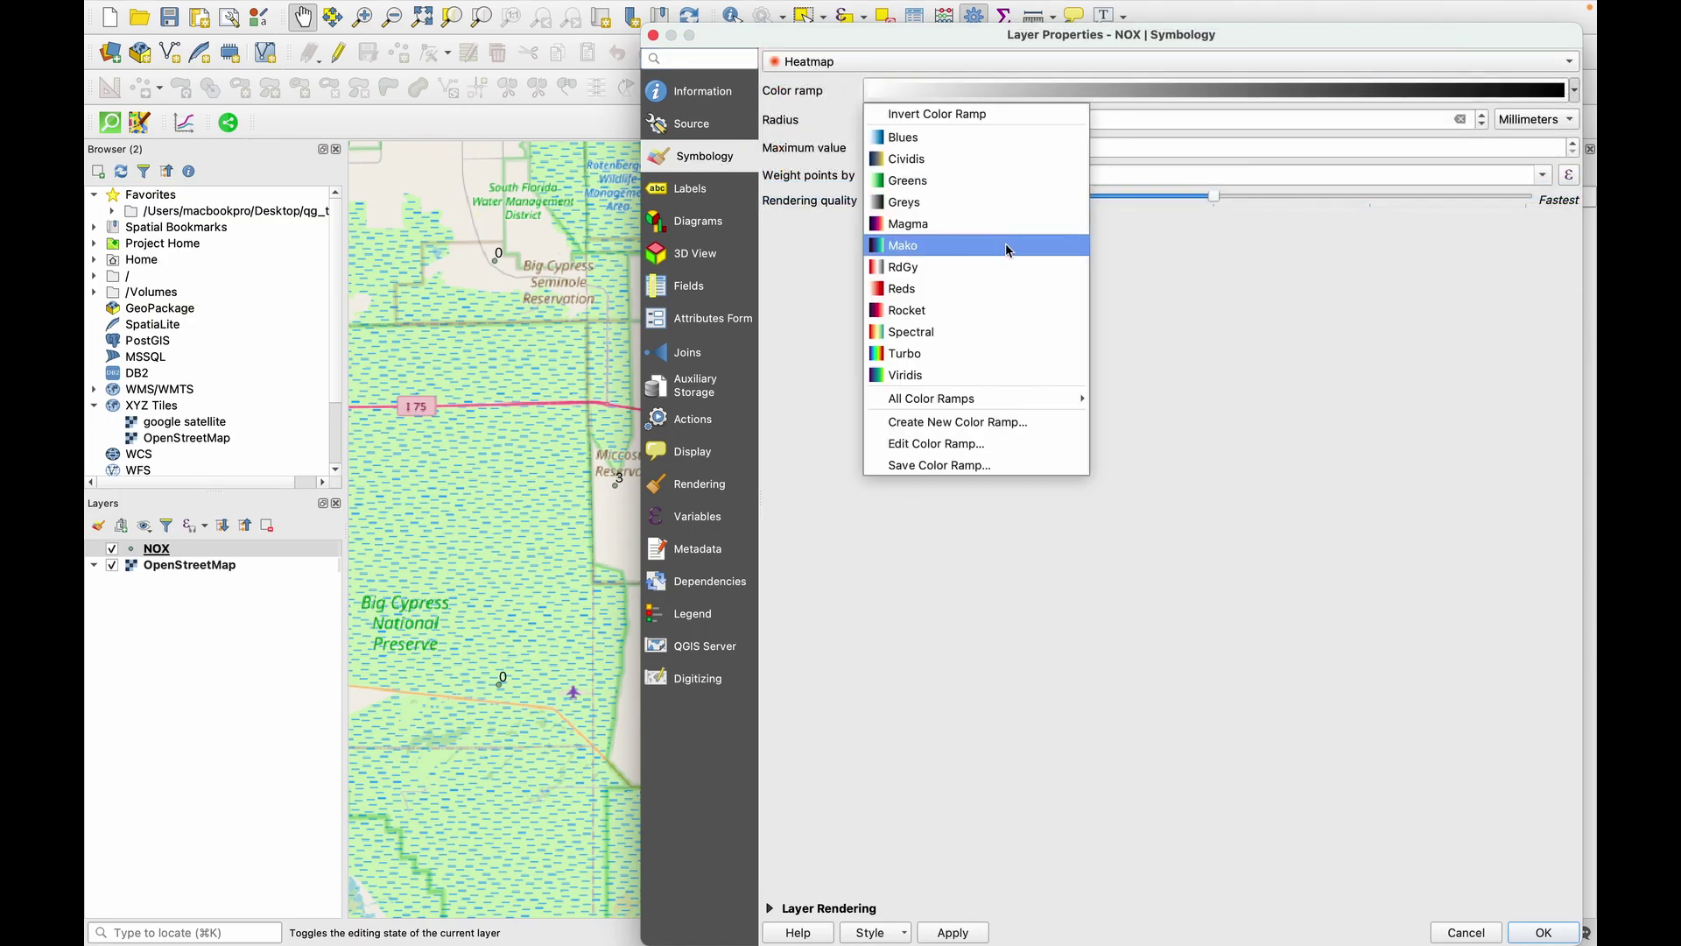
{"action": "left_click", "coordinate": [916, 226]}
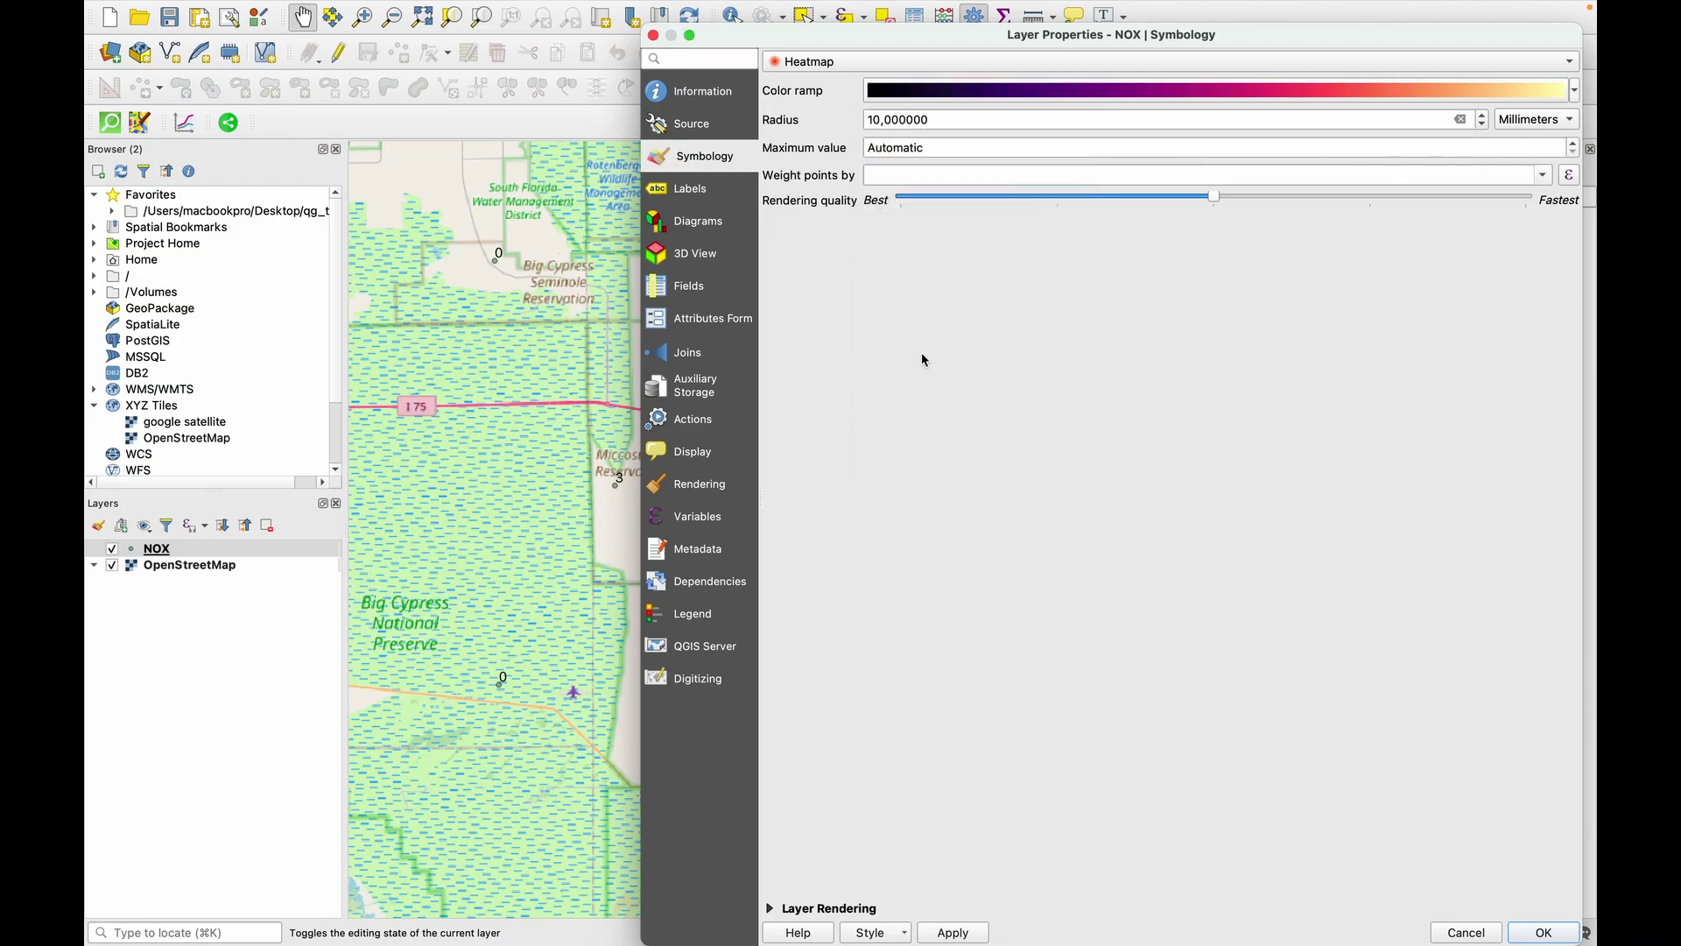
{"action": "left_click", "coordinate": [954, 933]}
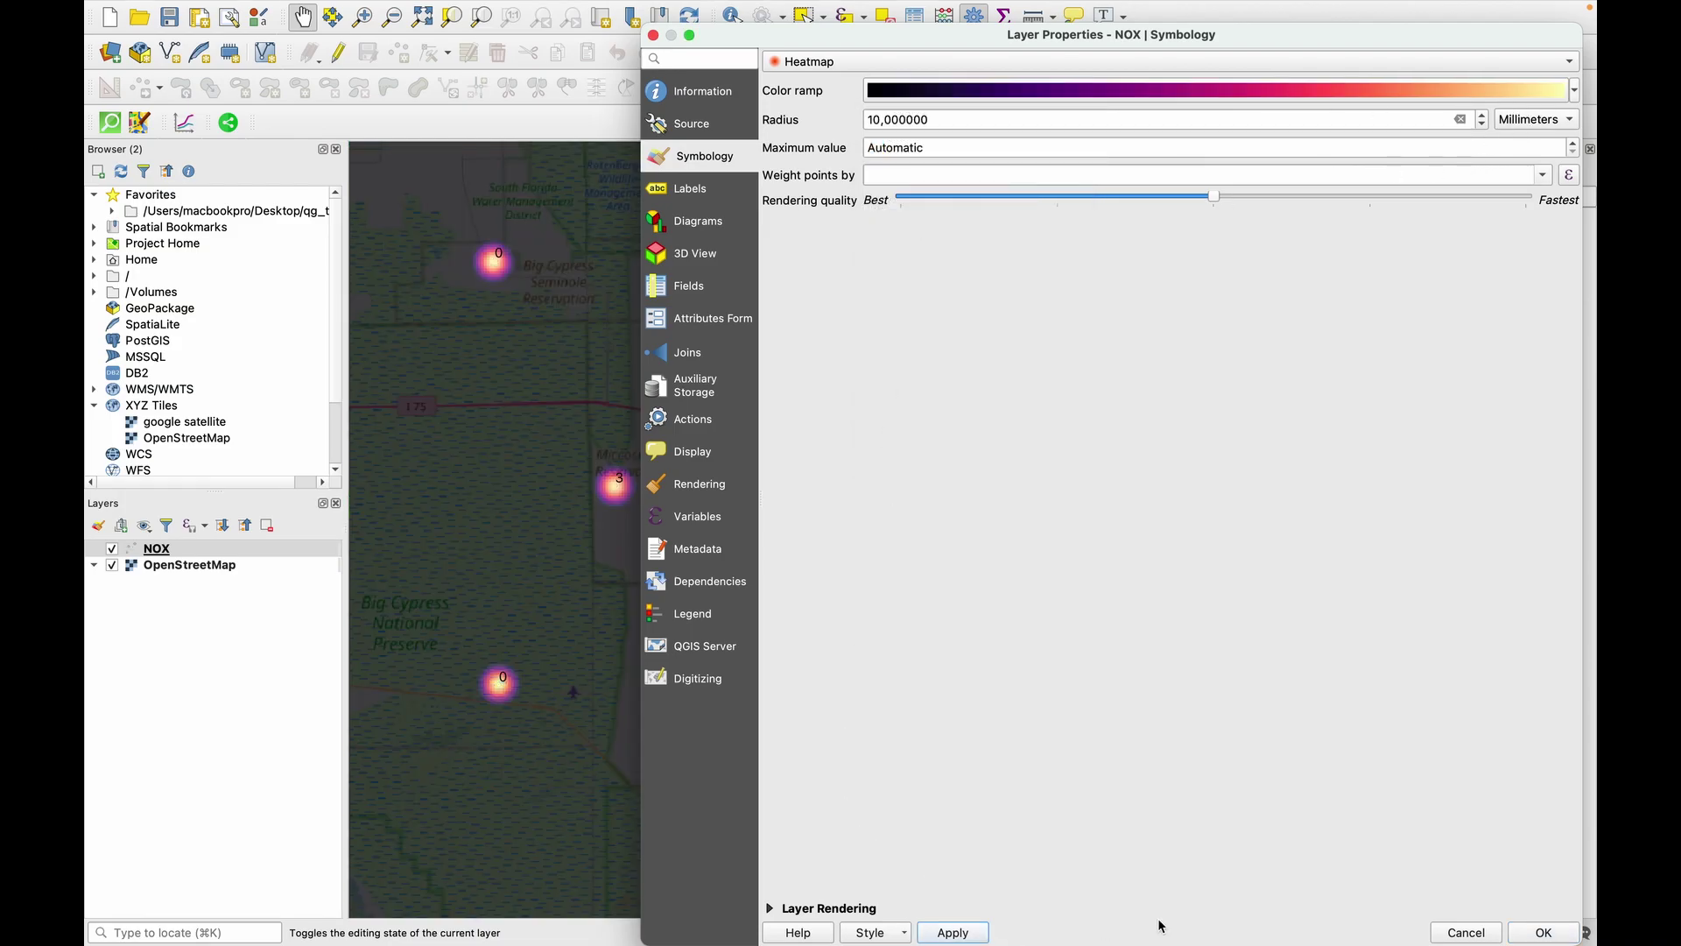
{"action": "left_click", "coordinate": [1464, 931]}
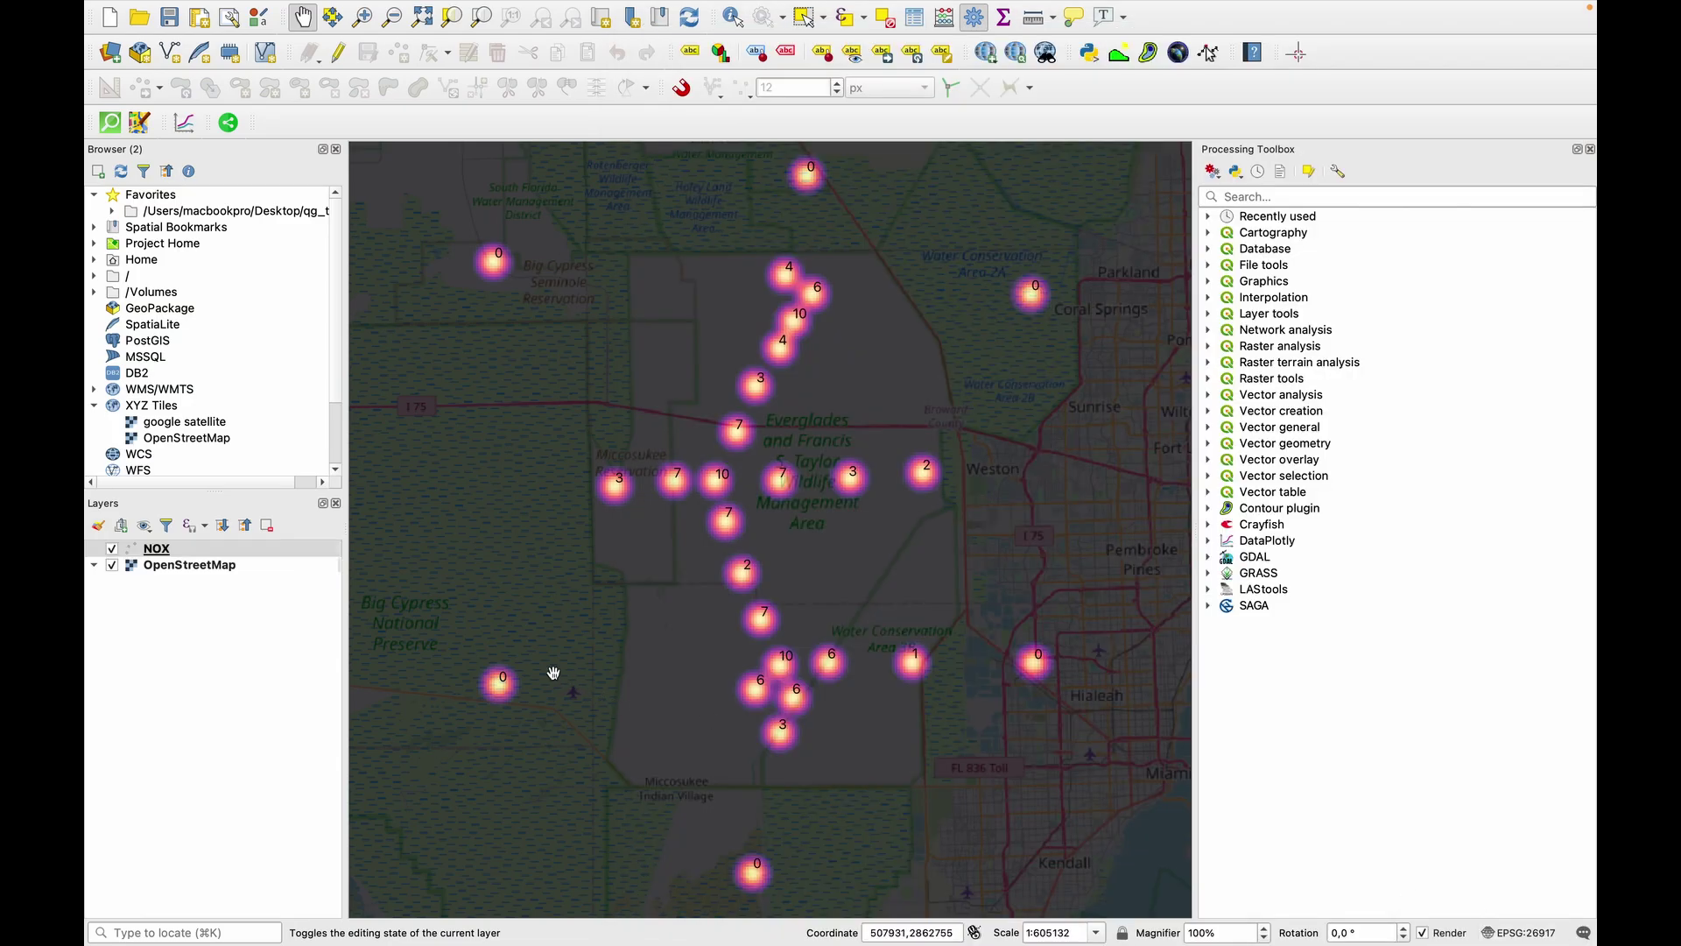
- Zoom the map out and back in around the NOX points
{"action": "scroll", "coordinate": [554, 673], "scroll_direction": "down", "scroll_amount": 3}
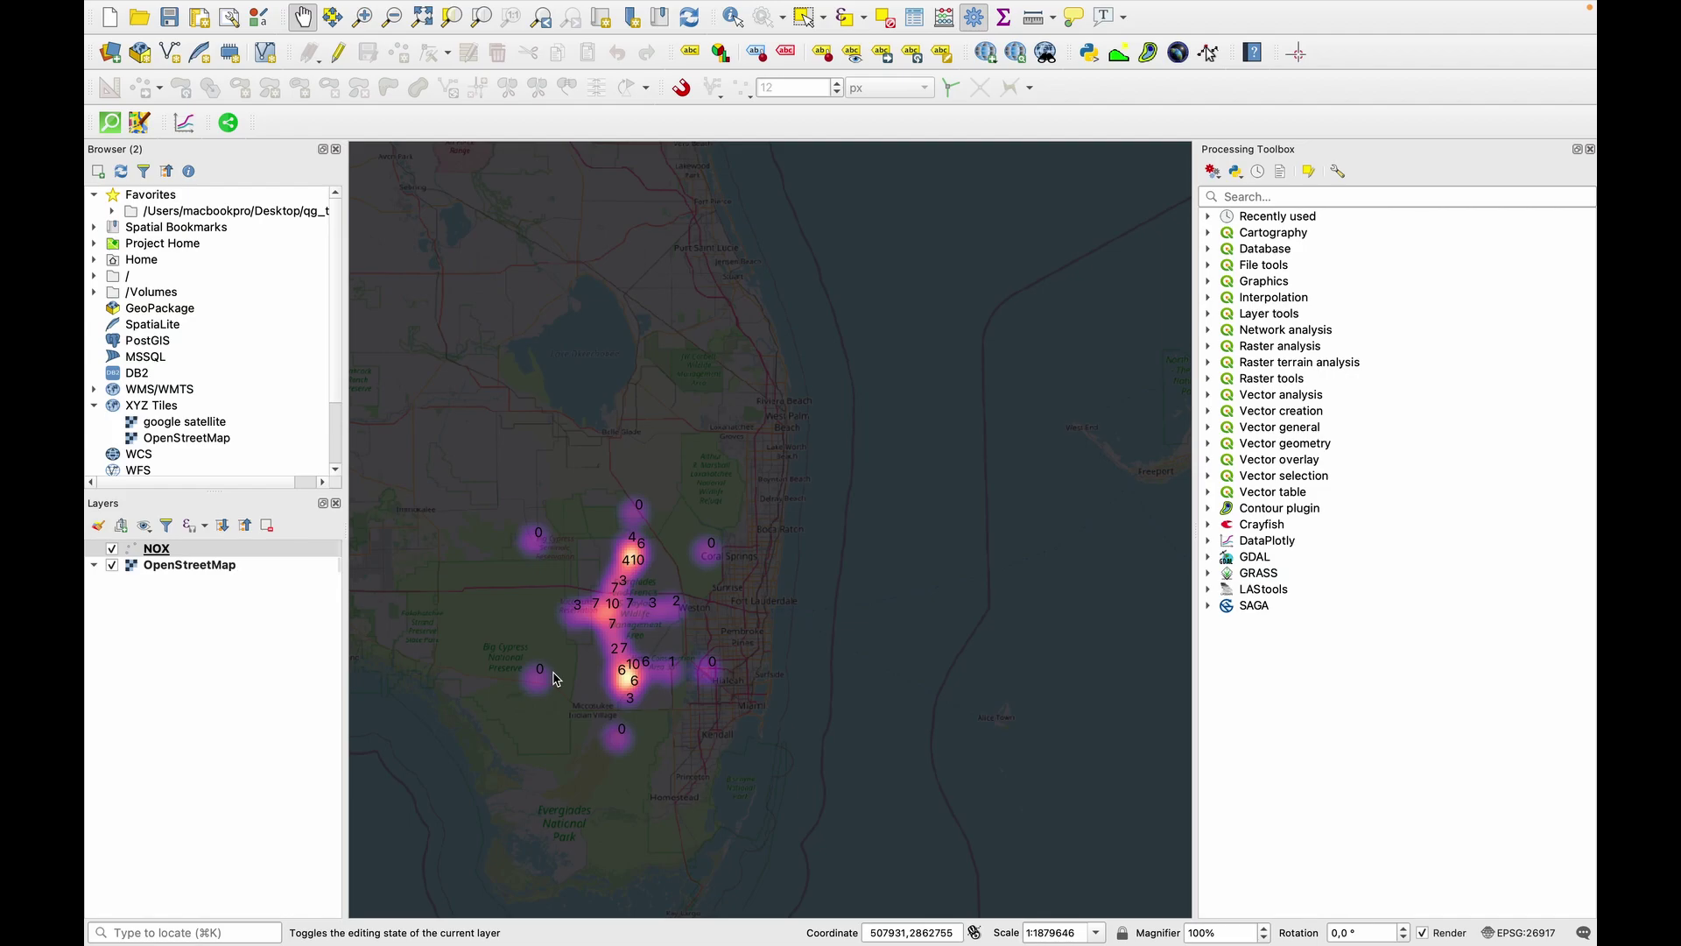
{"action": "scroll", "coordinate": [554, 676], "scroll_direction": "down", "scroll_amount": 1}
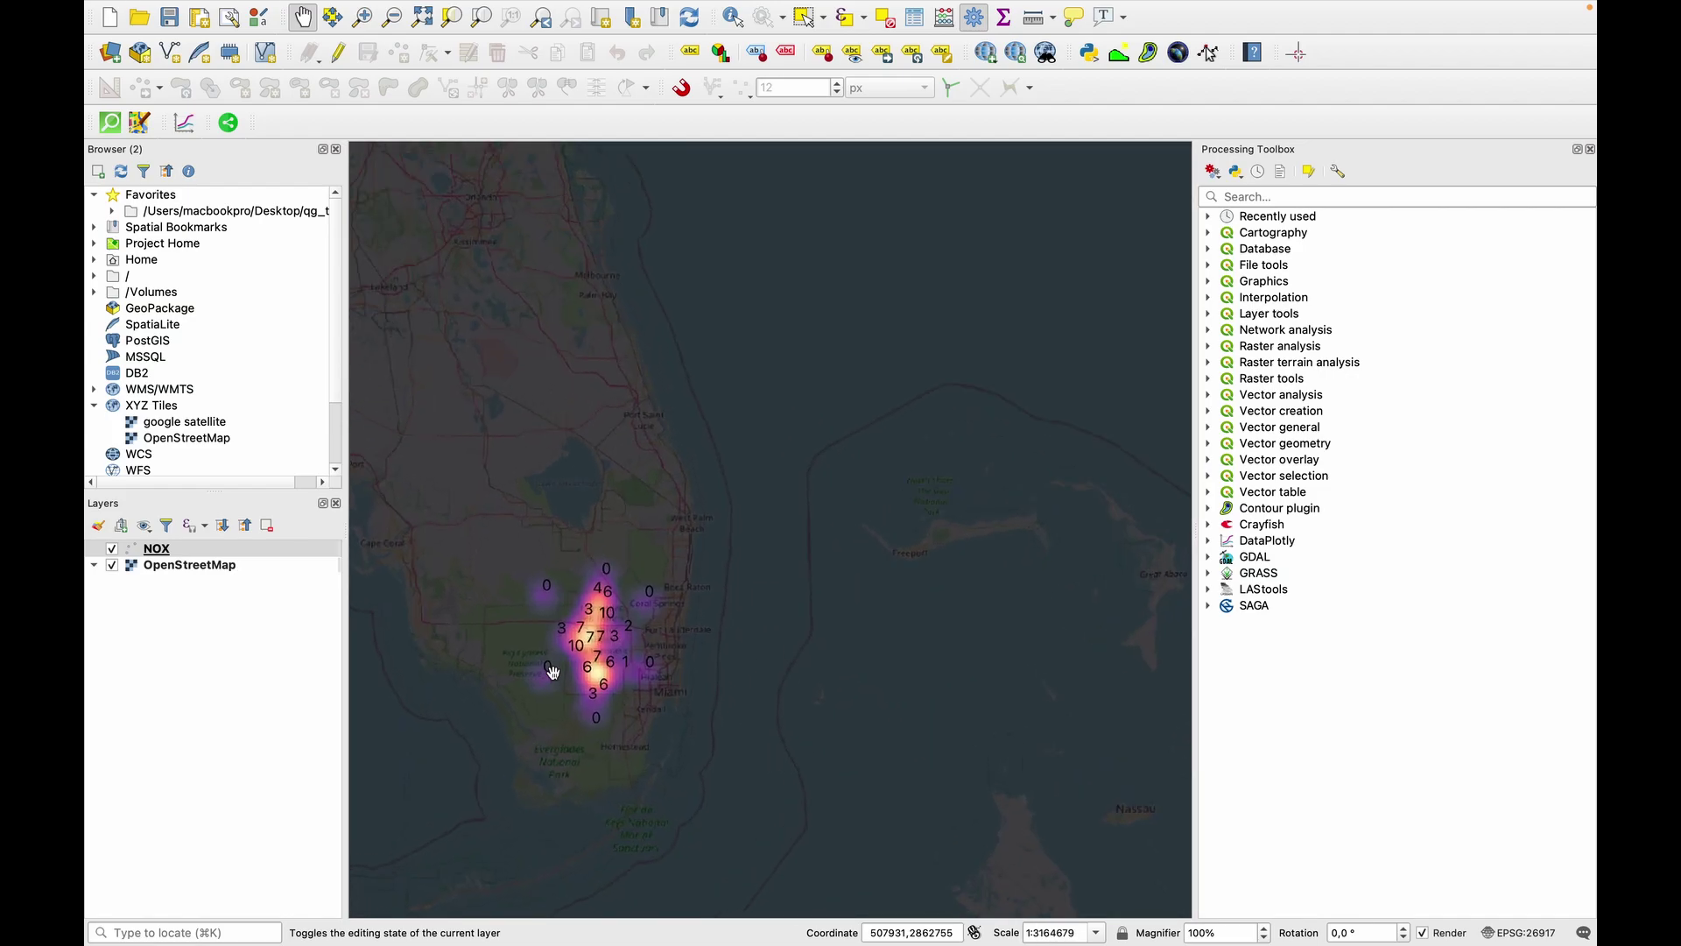
{"action": "scroll", "coordinate": [554, 673], "scroll_direction": "up", "scroll_amount": 3}
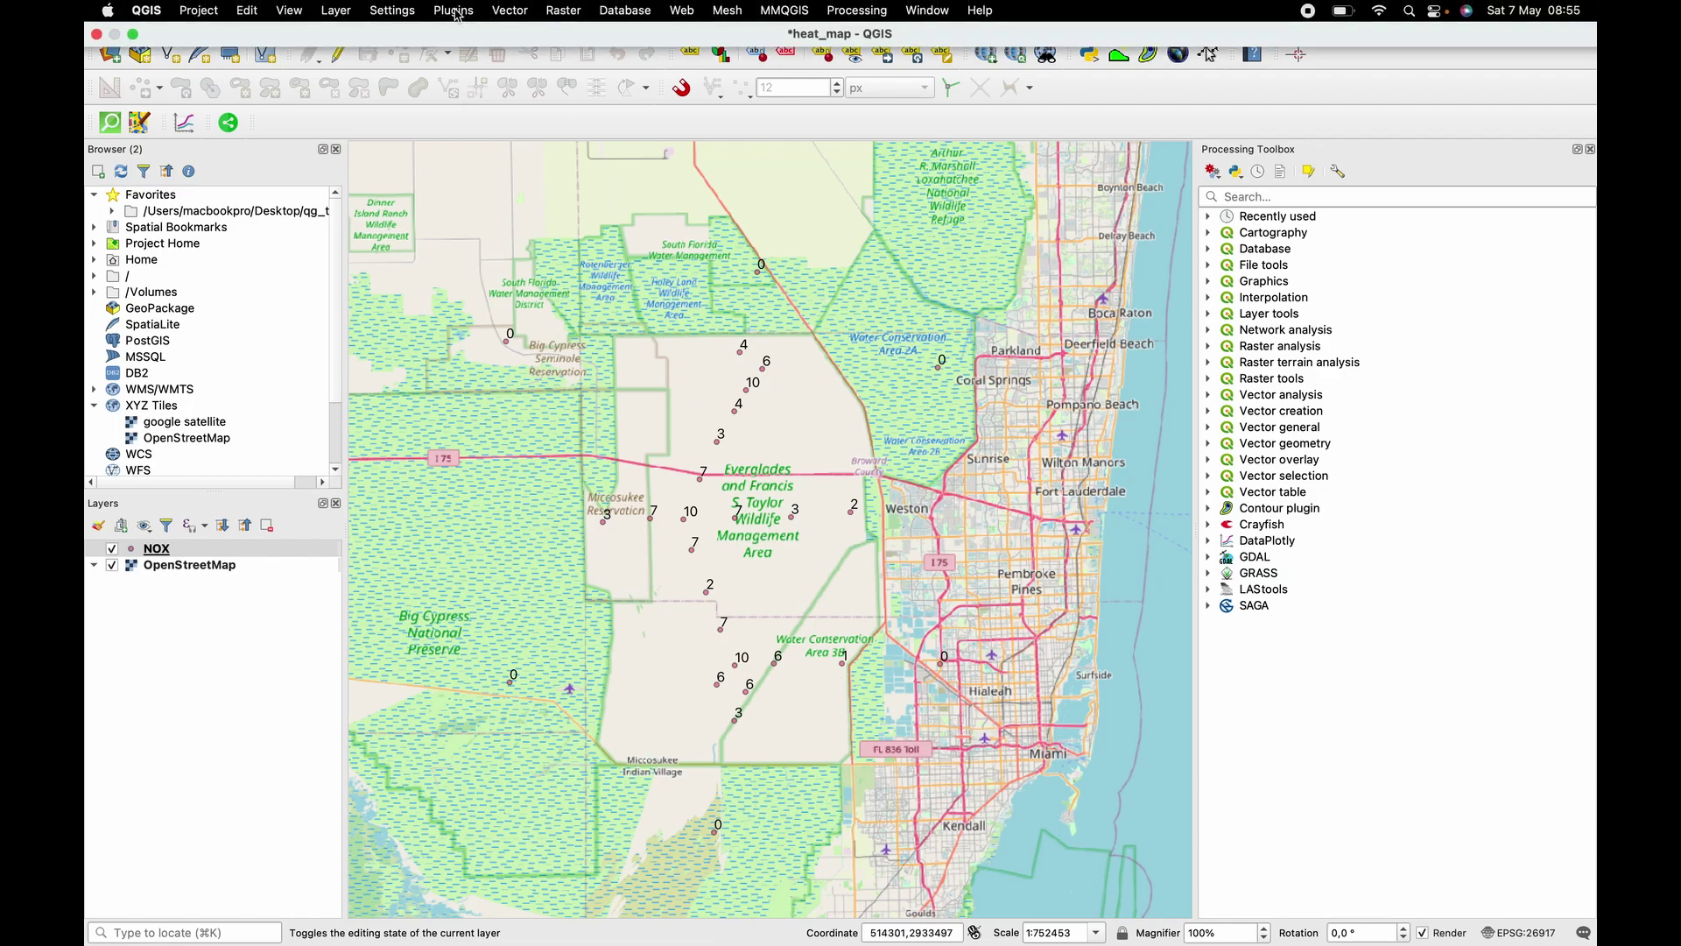
{"action": "left_click", "coordinate": [454, 10]}
{"action": "left_click", "coordinate": [483, 40]}
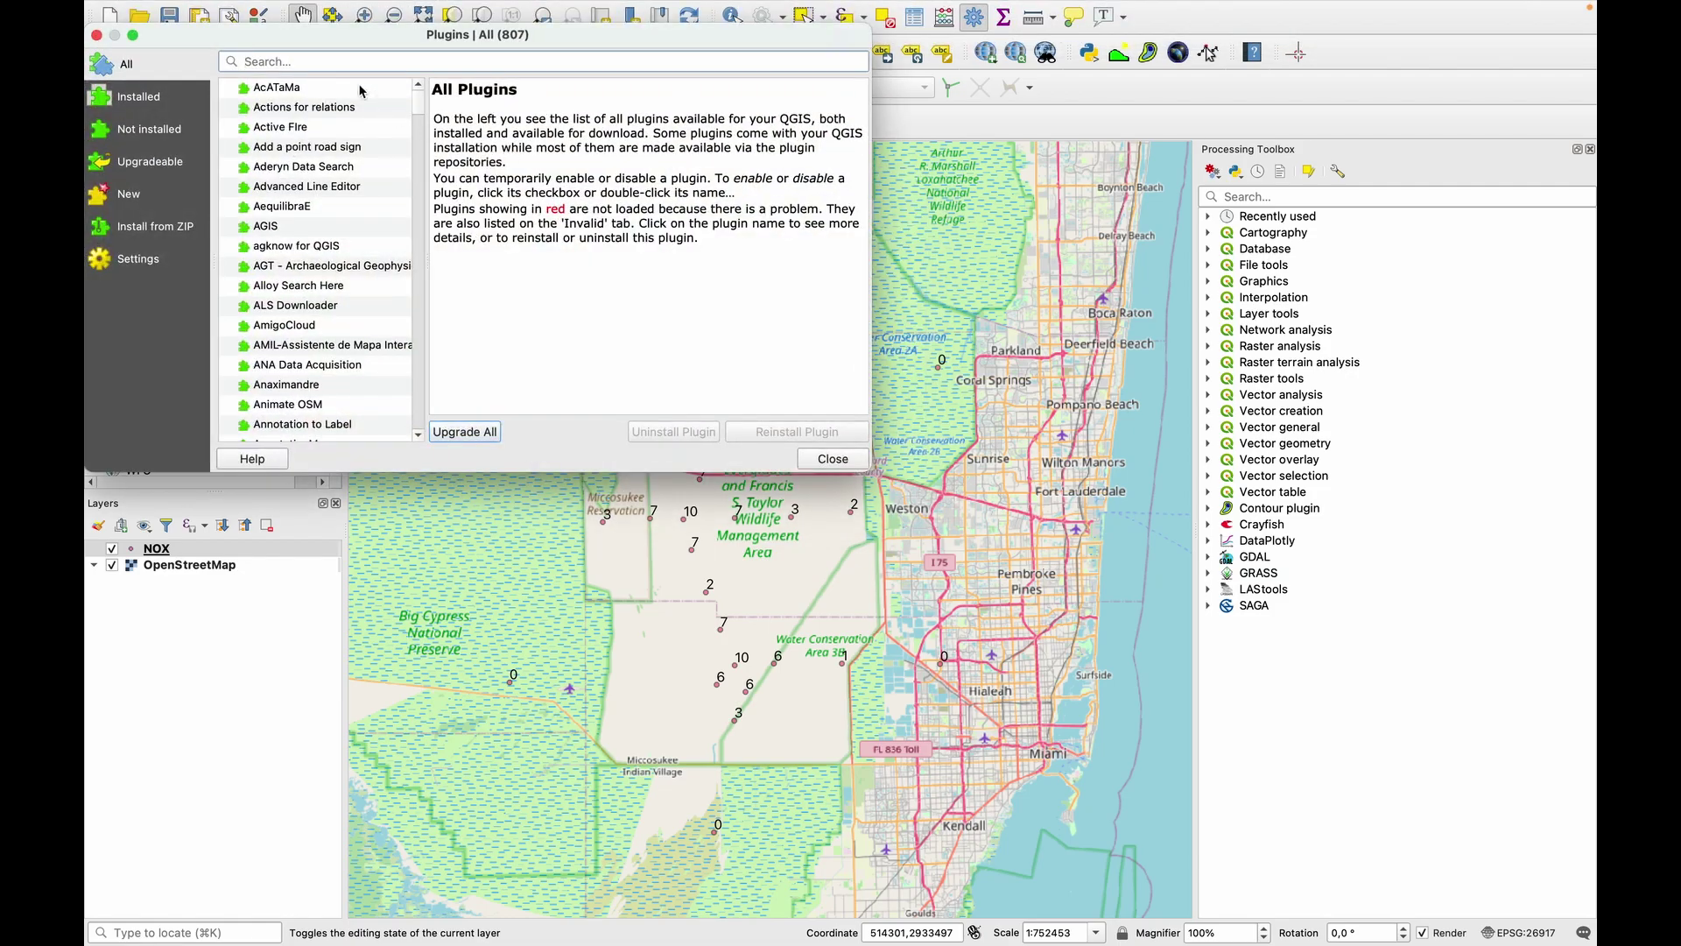
{"action": "type", "text": "contour"}
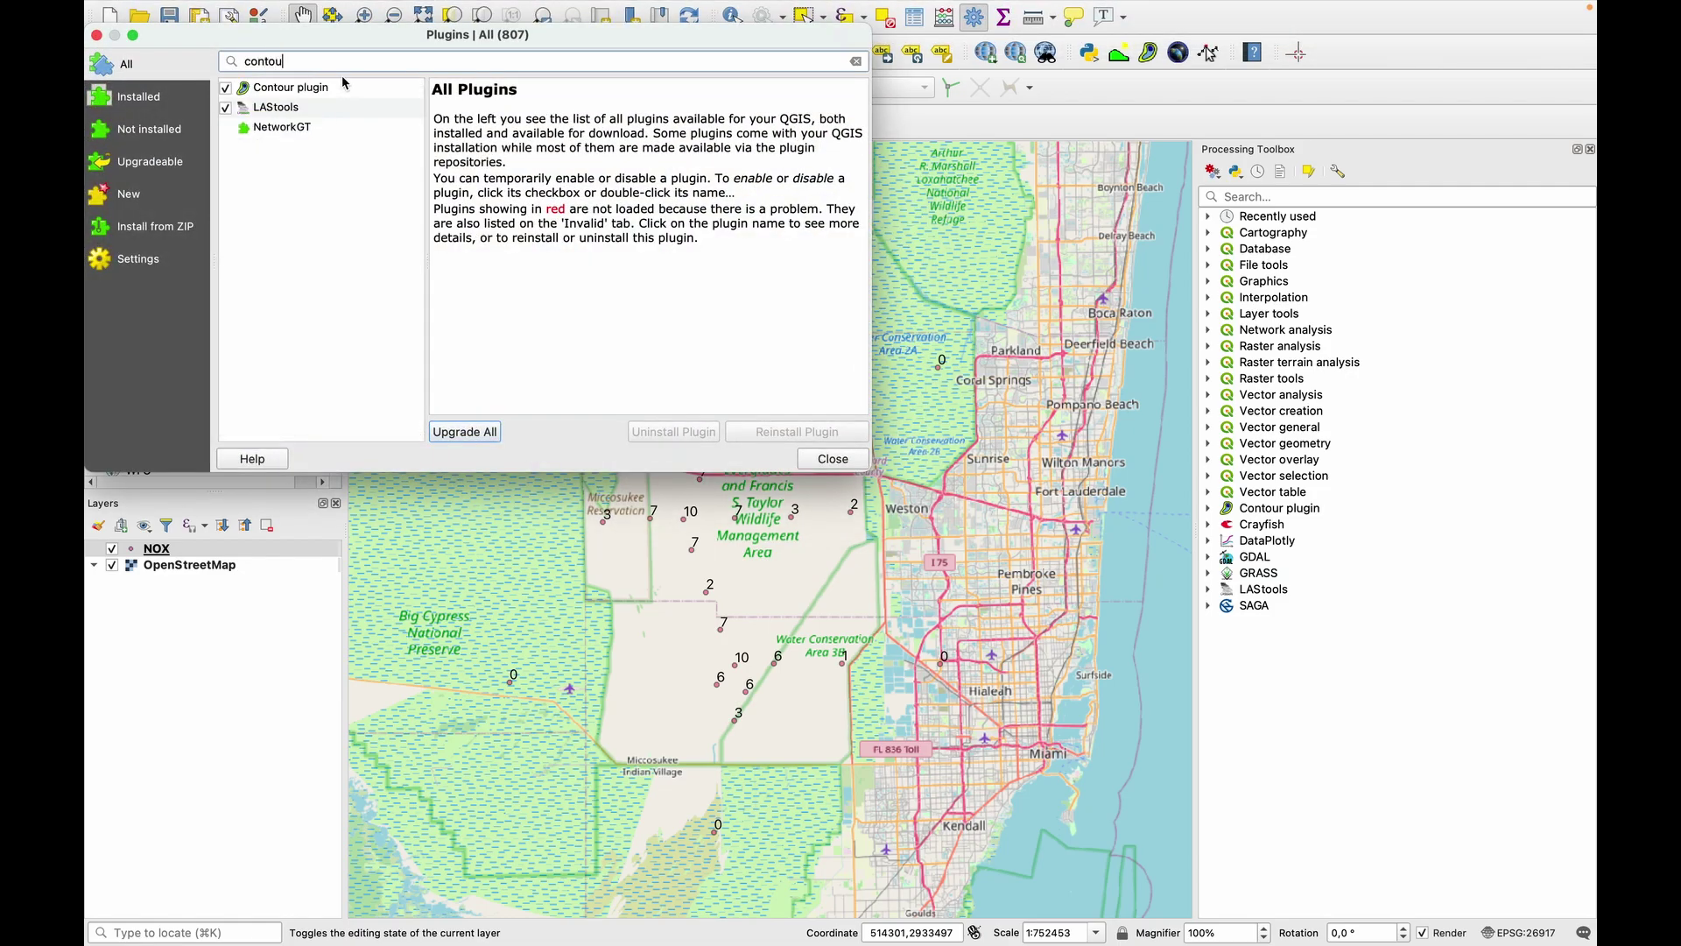
{"action": "left_click", "coordinate": [325, 89]}
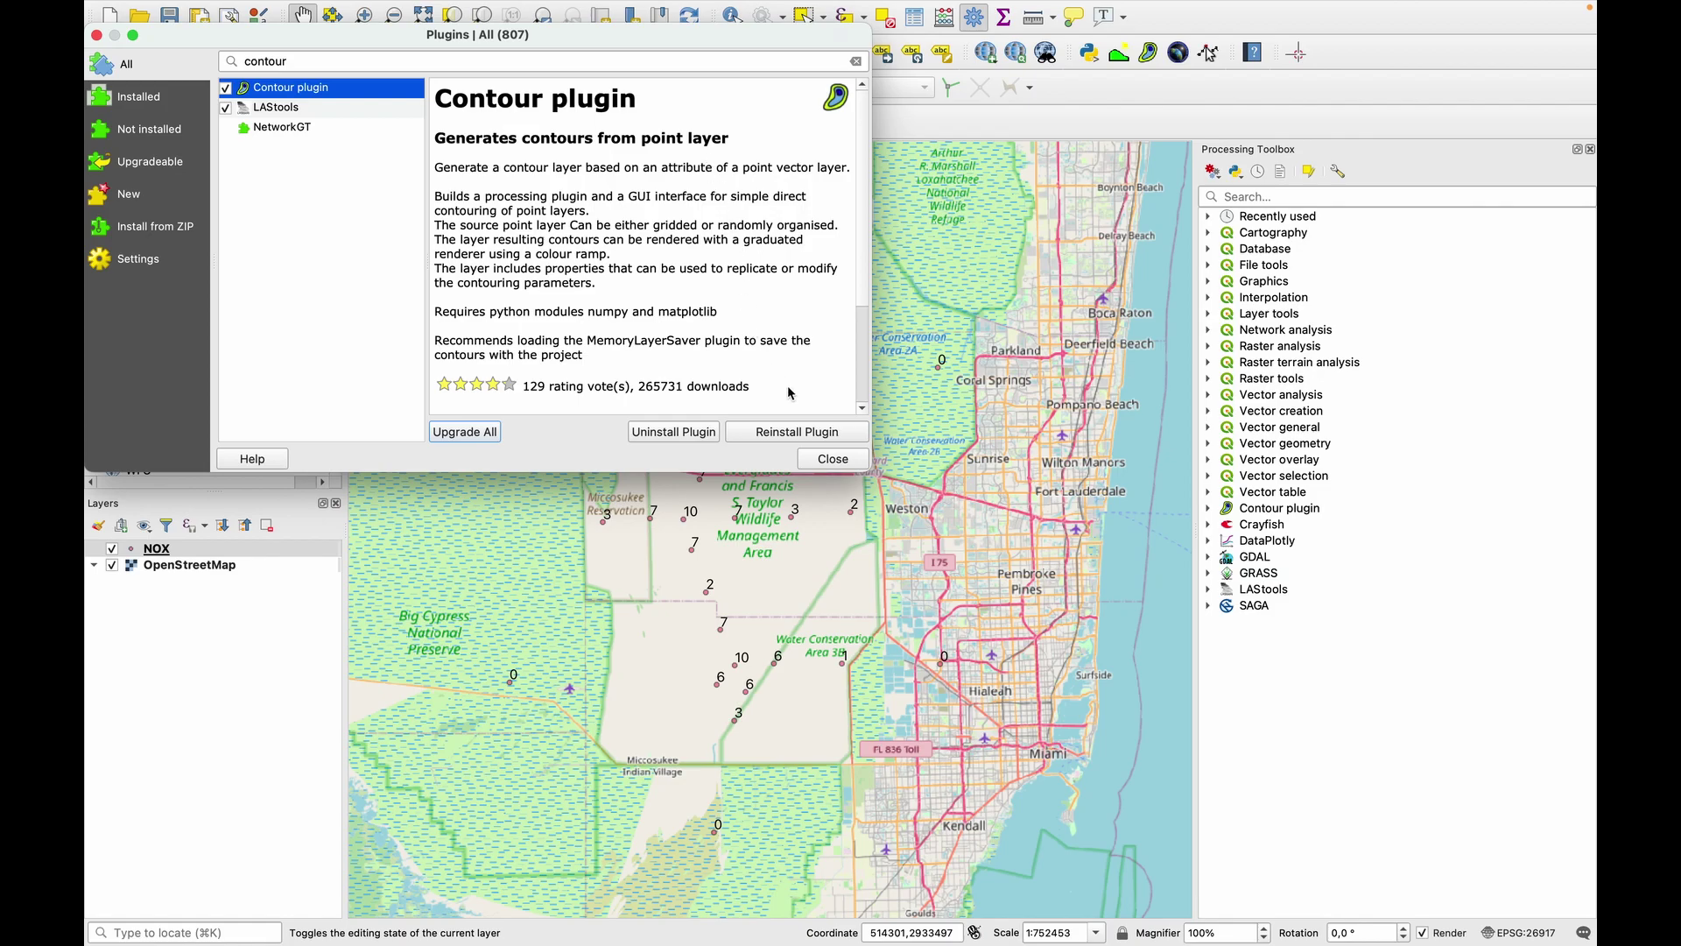
{"action": "left_click", "coordinate": [832, 459]}
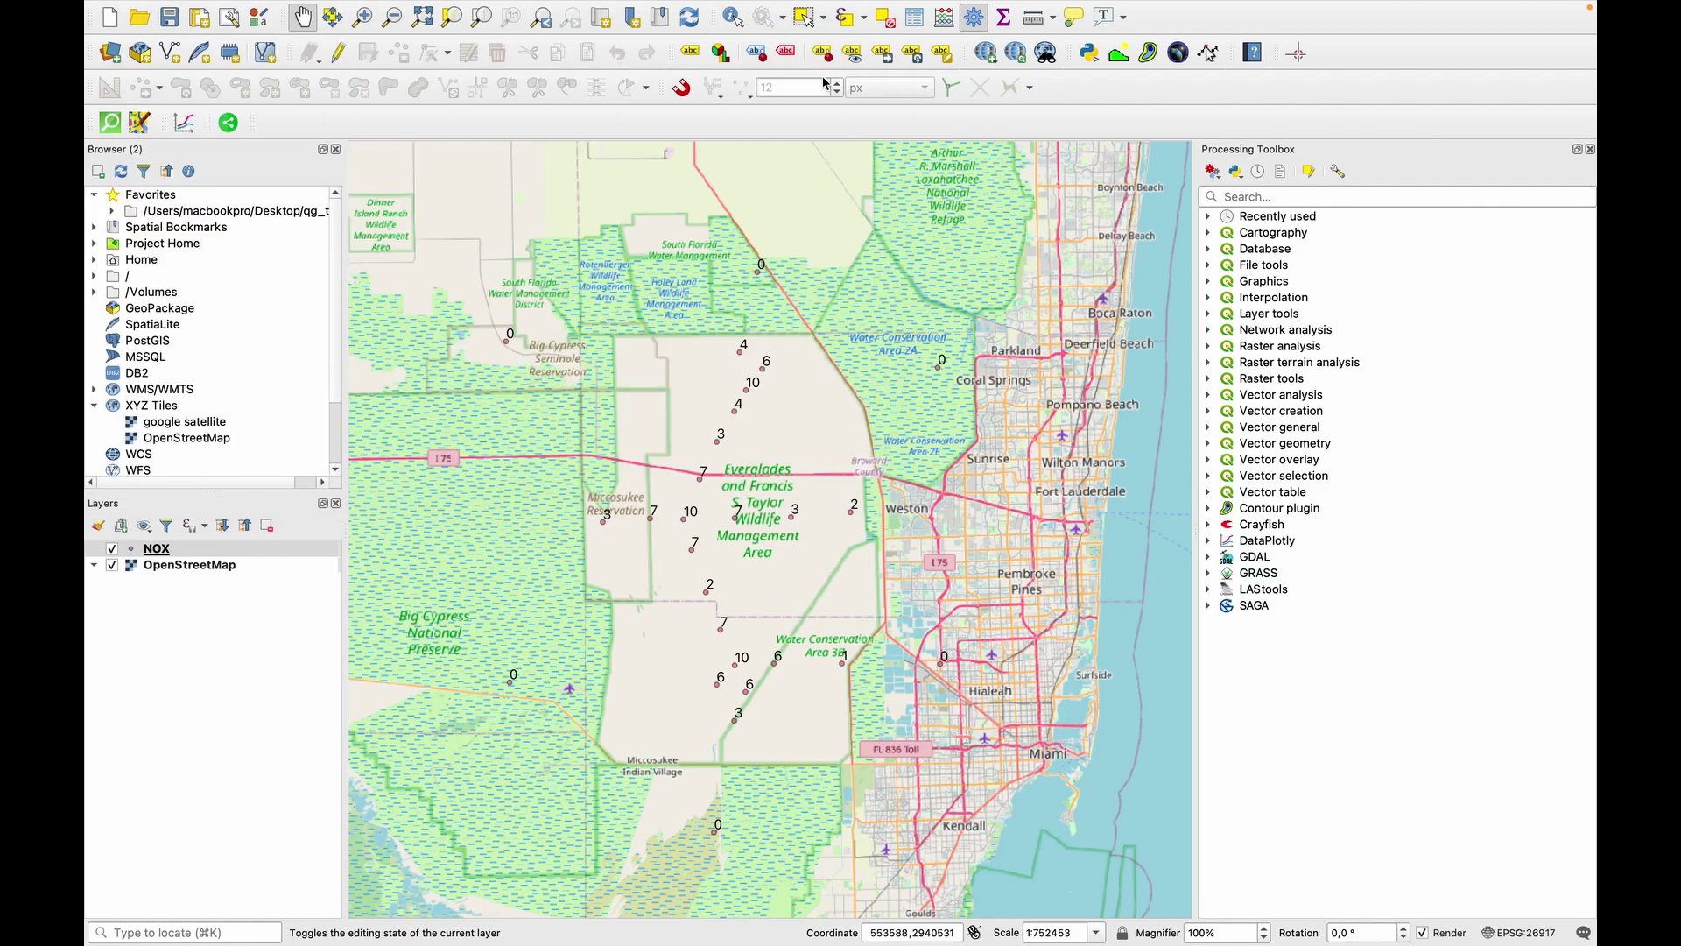
- Contour the NOX points on the [mol] field with N equal intervals, output NOX_expr
{"action": "left_click", "coordinate": [1147, 54]}
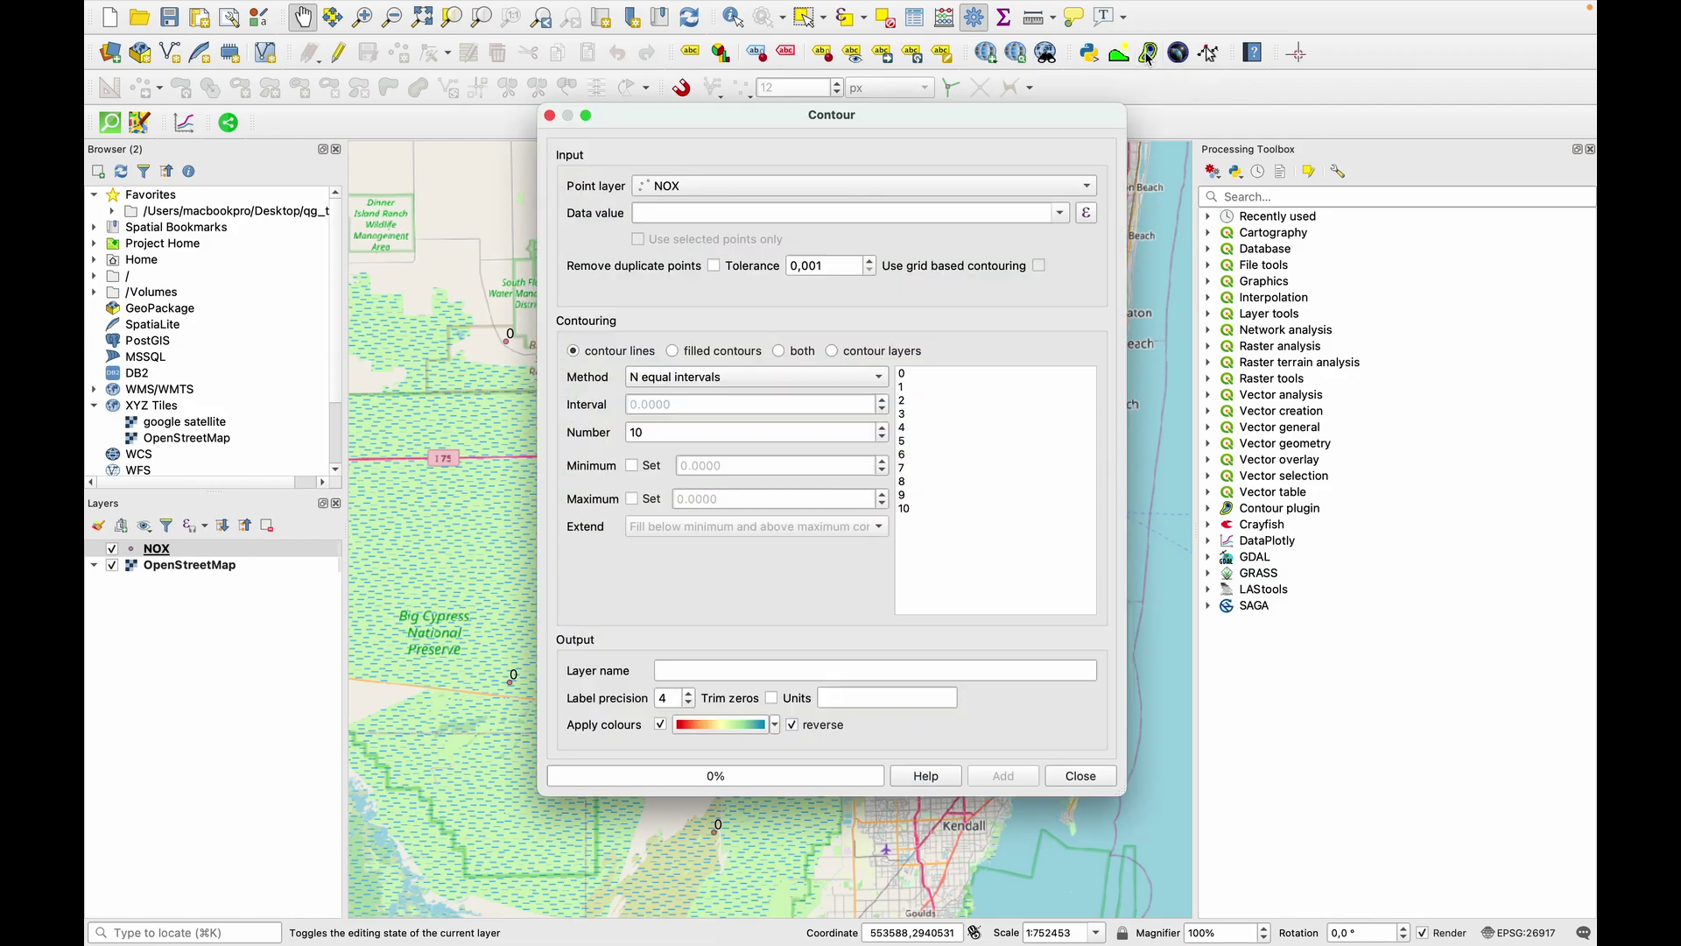
{"action": "left_click", "coordinate": [979, 182]}
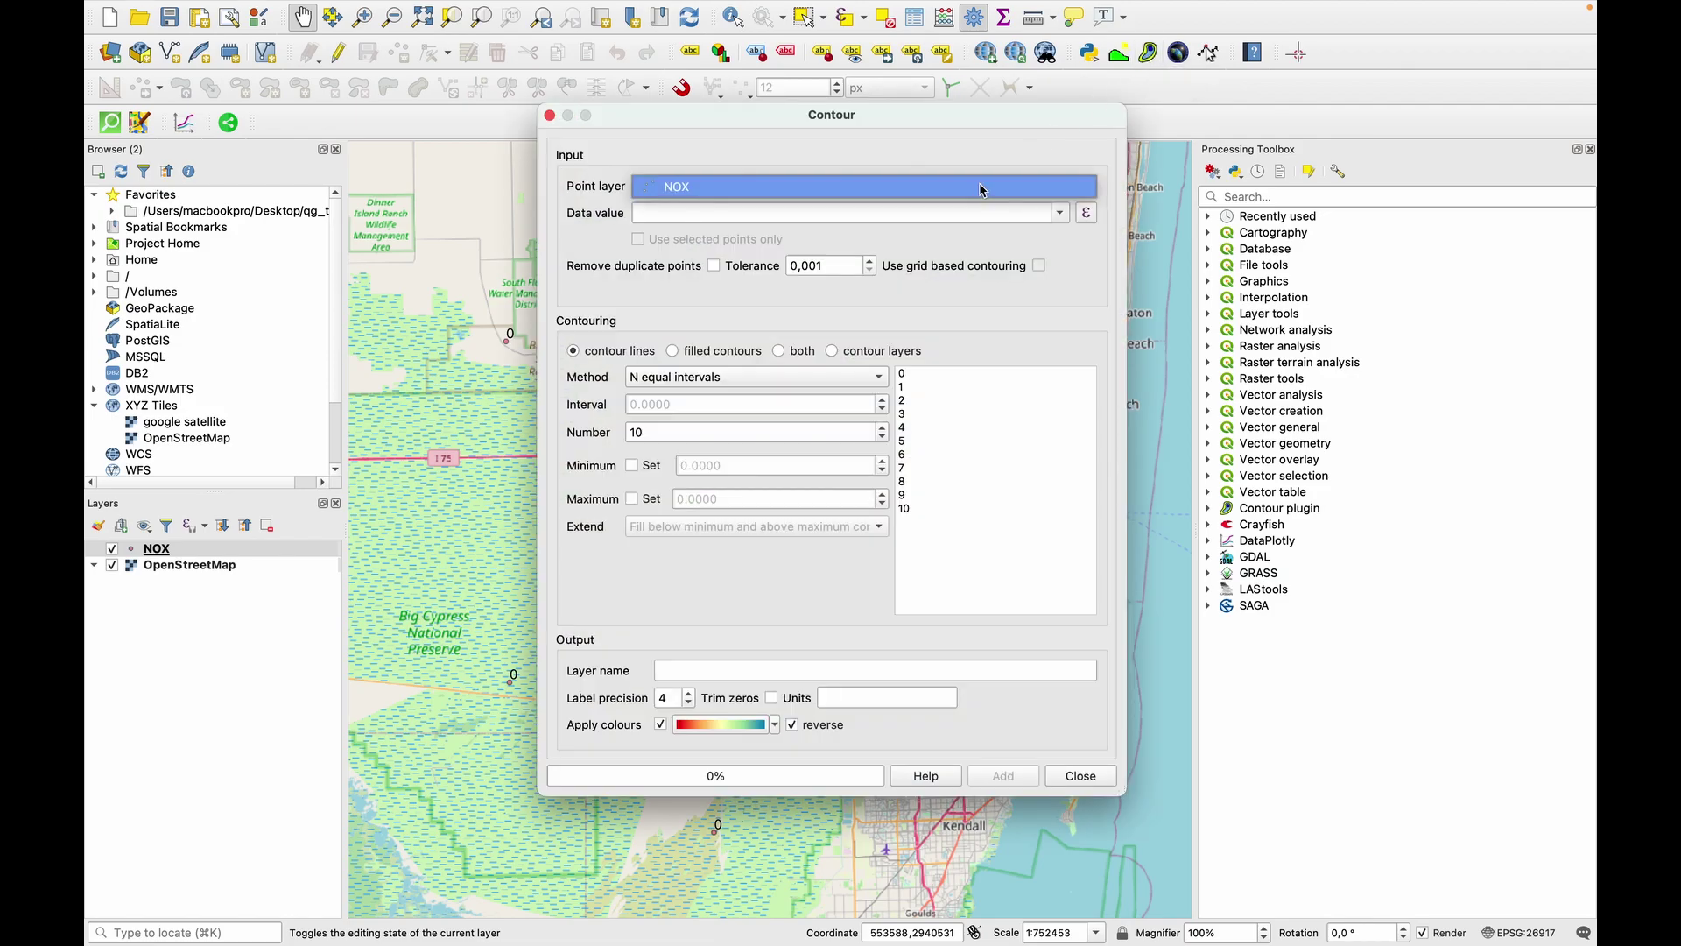
{"action": "left_click", "coordinate": [979, 182]}
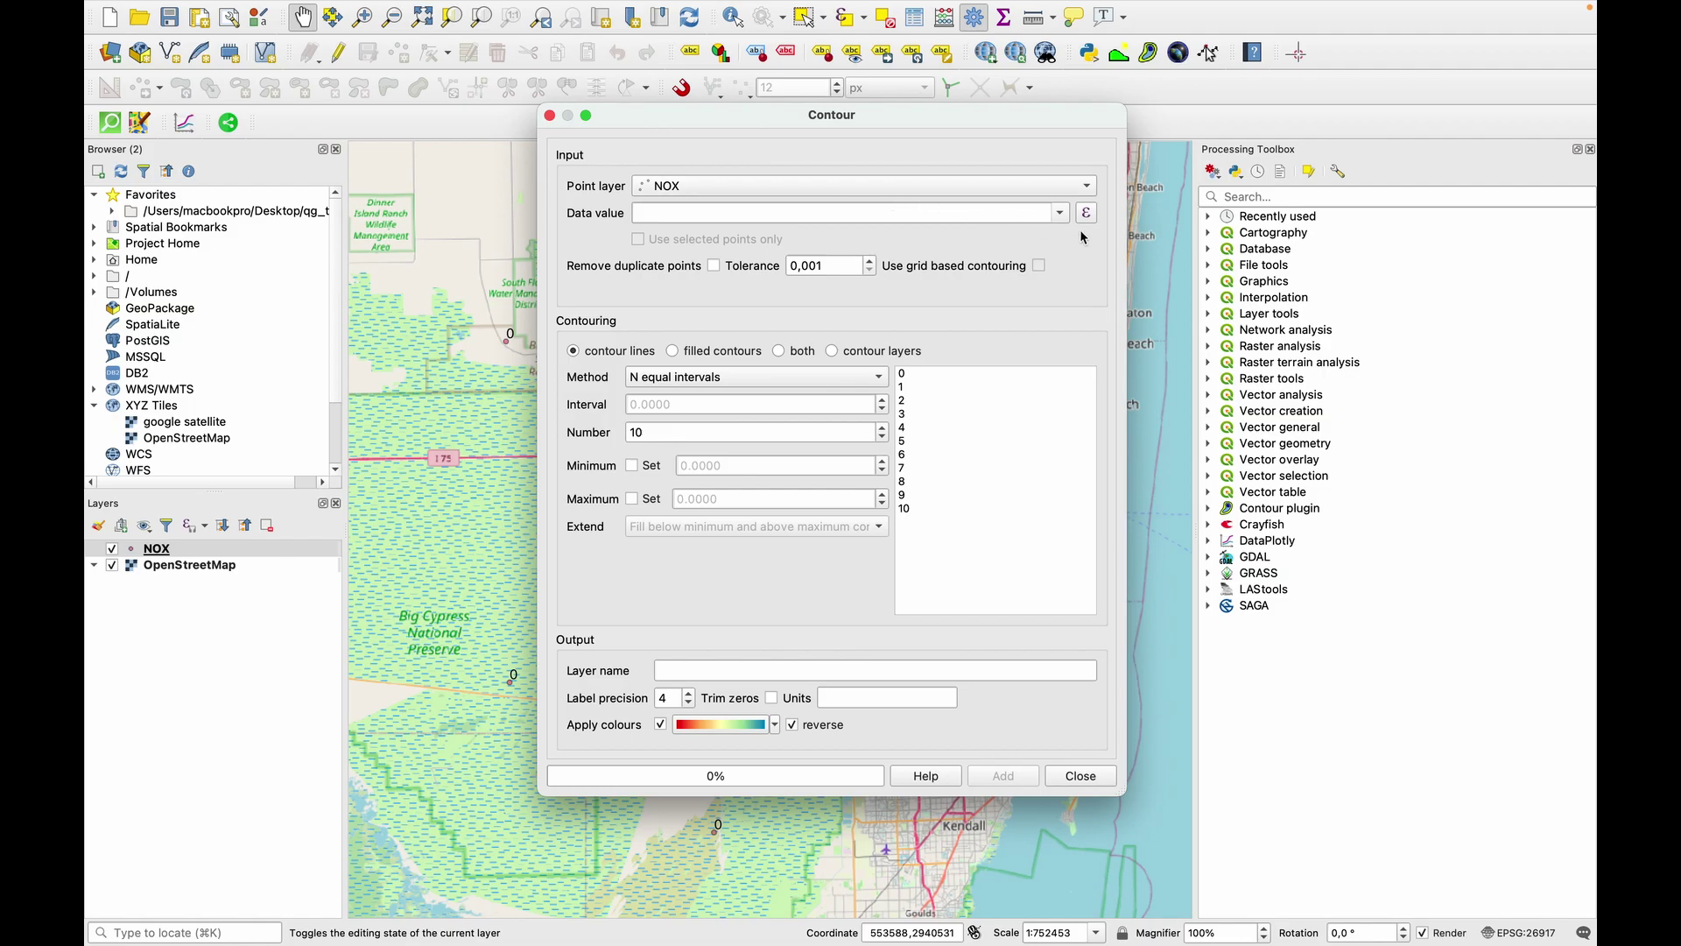
{"action": "left_click", "coordinate": [1059, 213]}
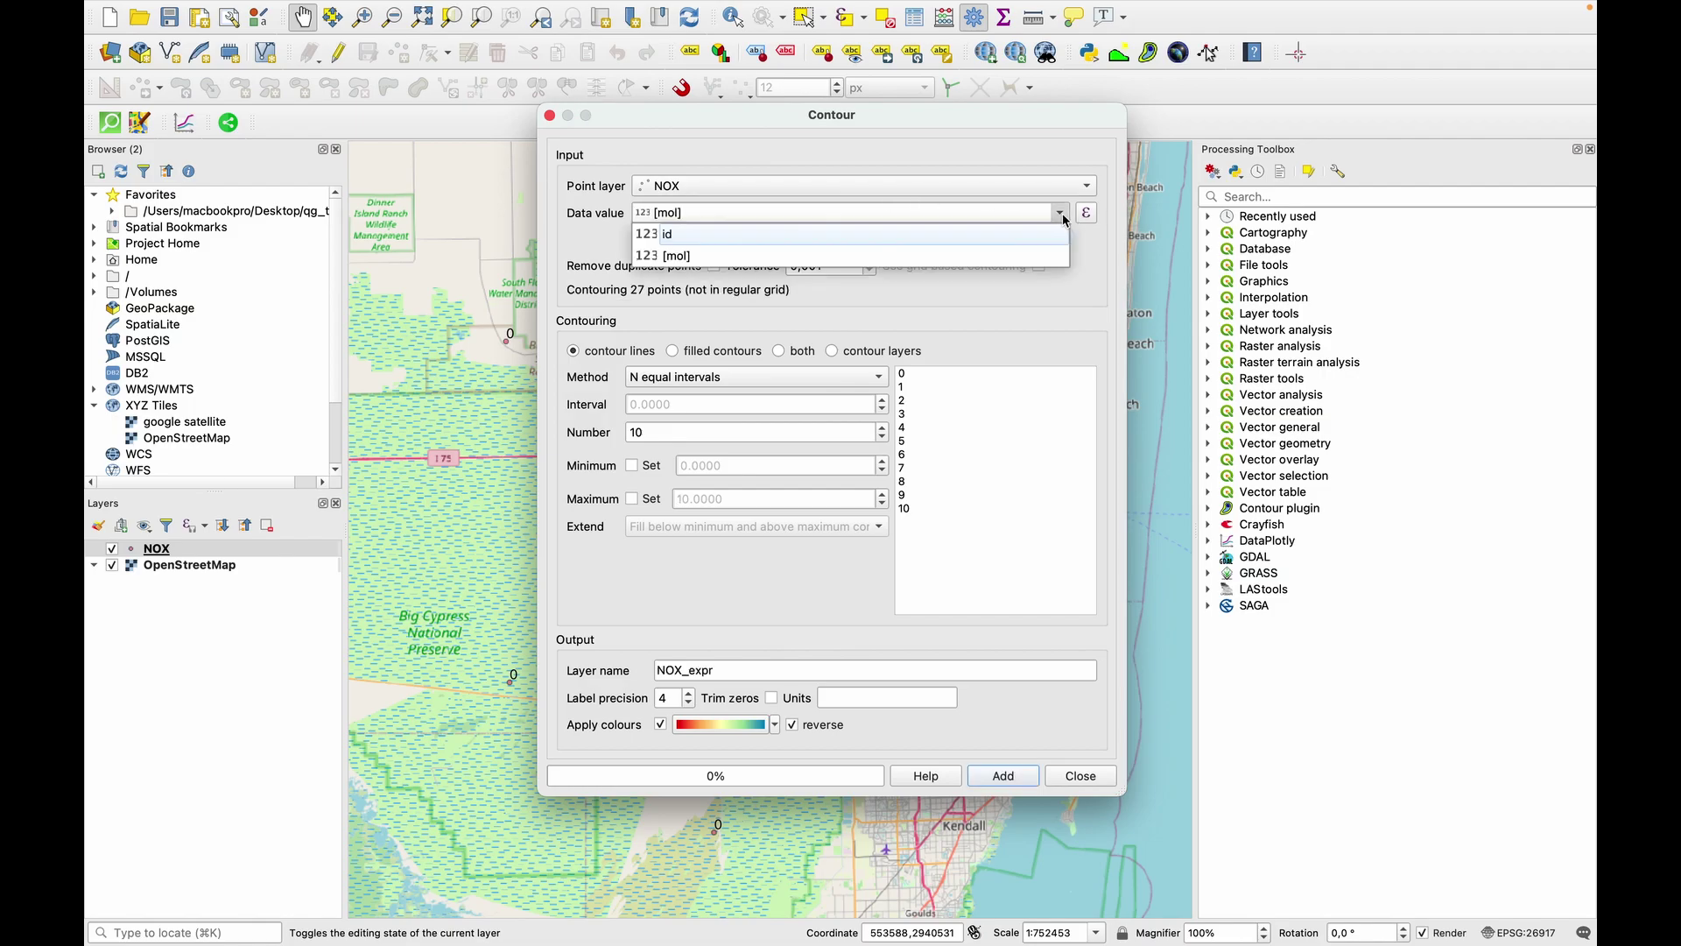
{"action": "left_click", "coordinate": [1014, 256]}
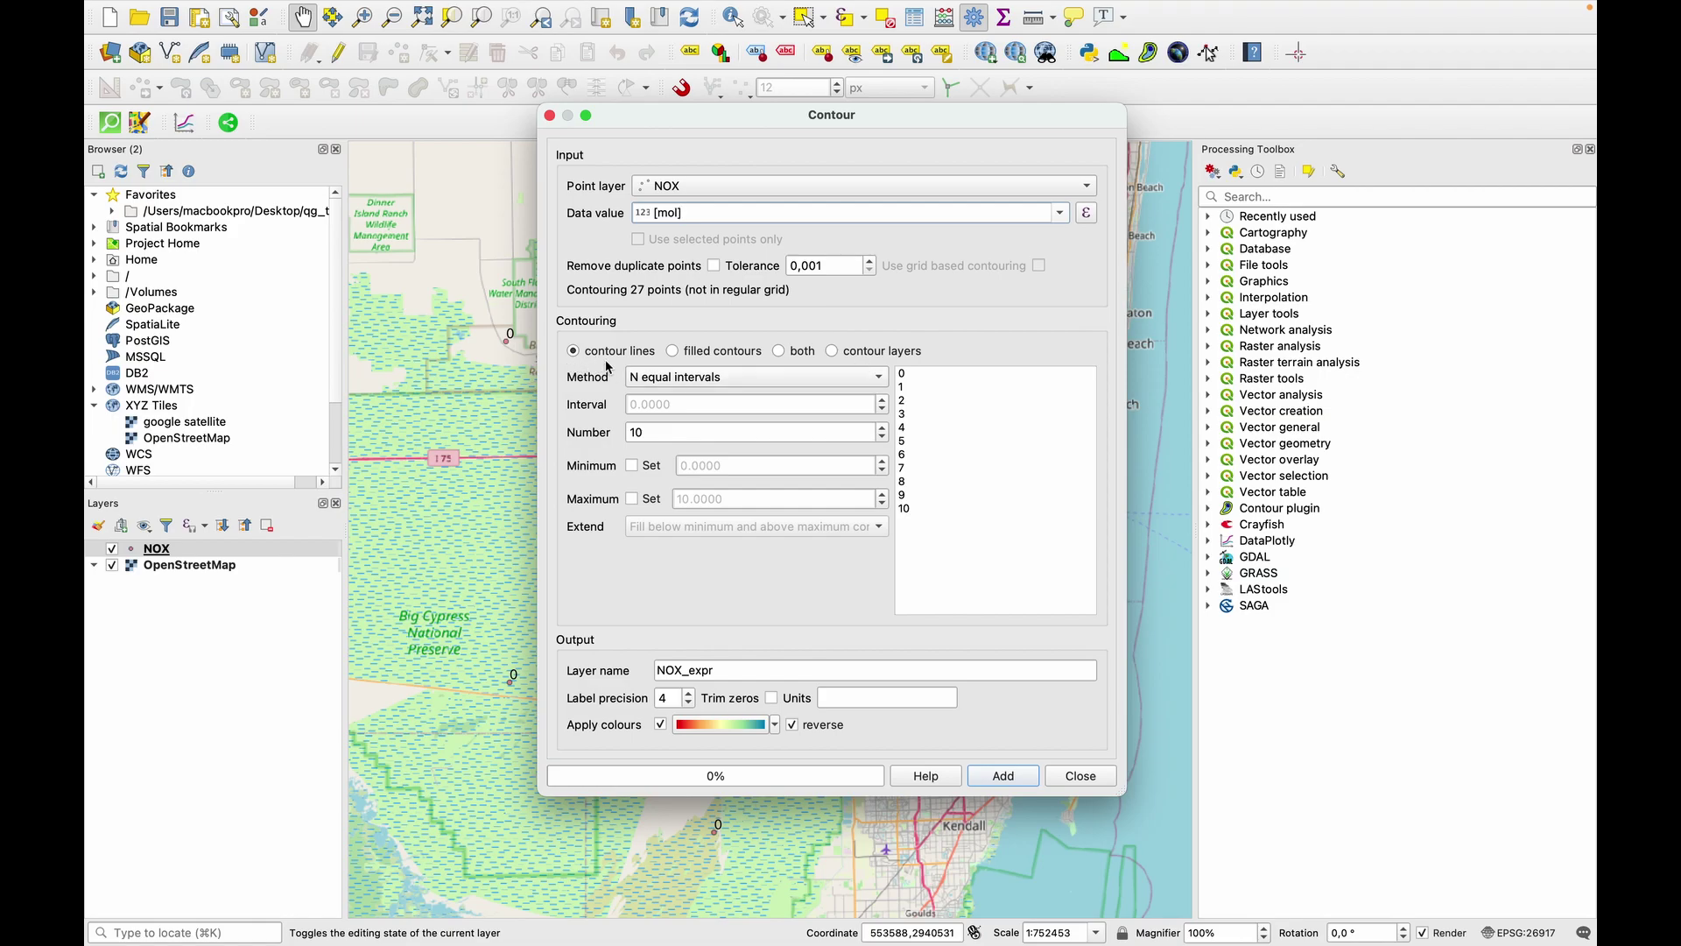
{"action": "left_click", "coordinate": [643, 378]}
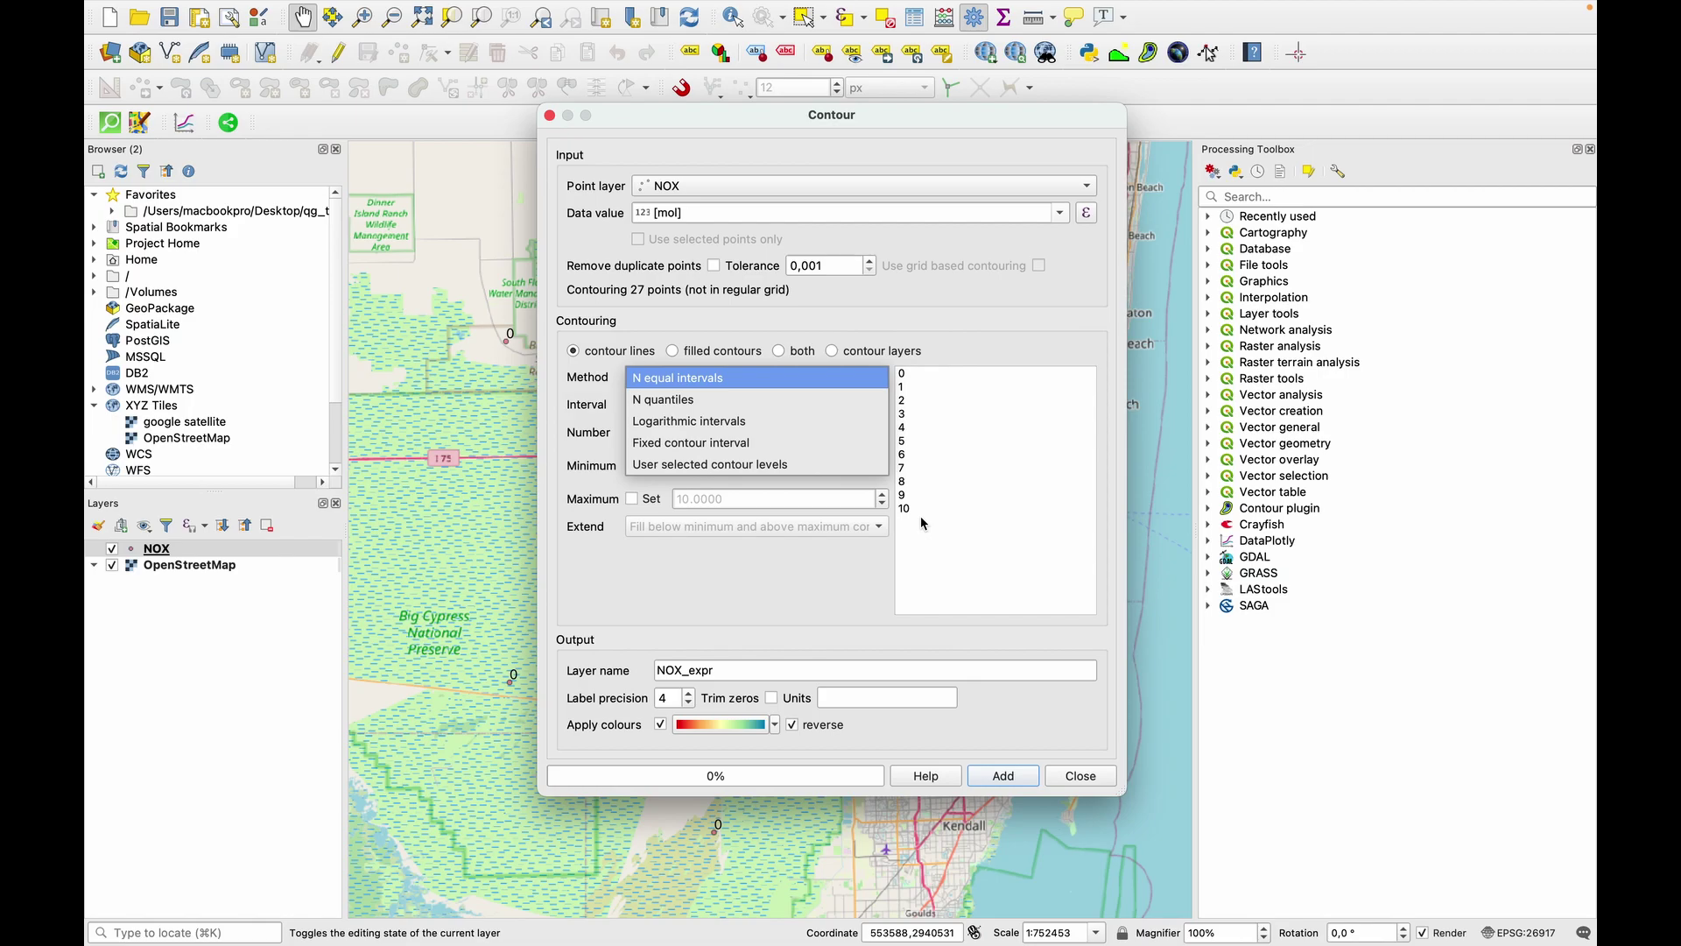
{"action": "left_click", "coordinate": [731, 422]}
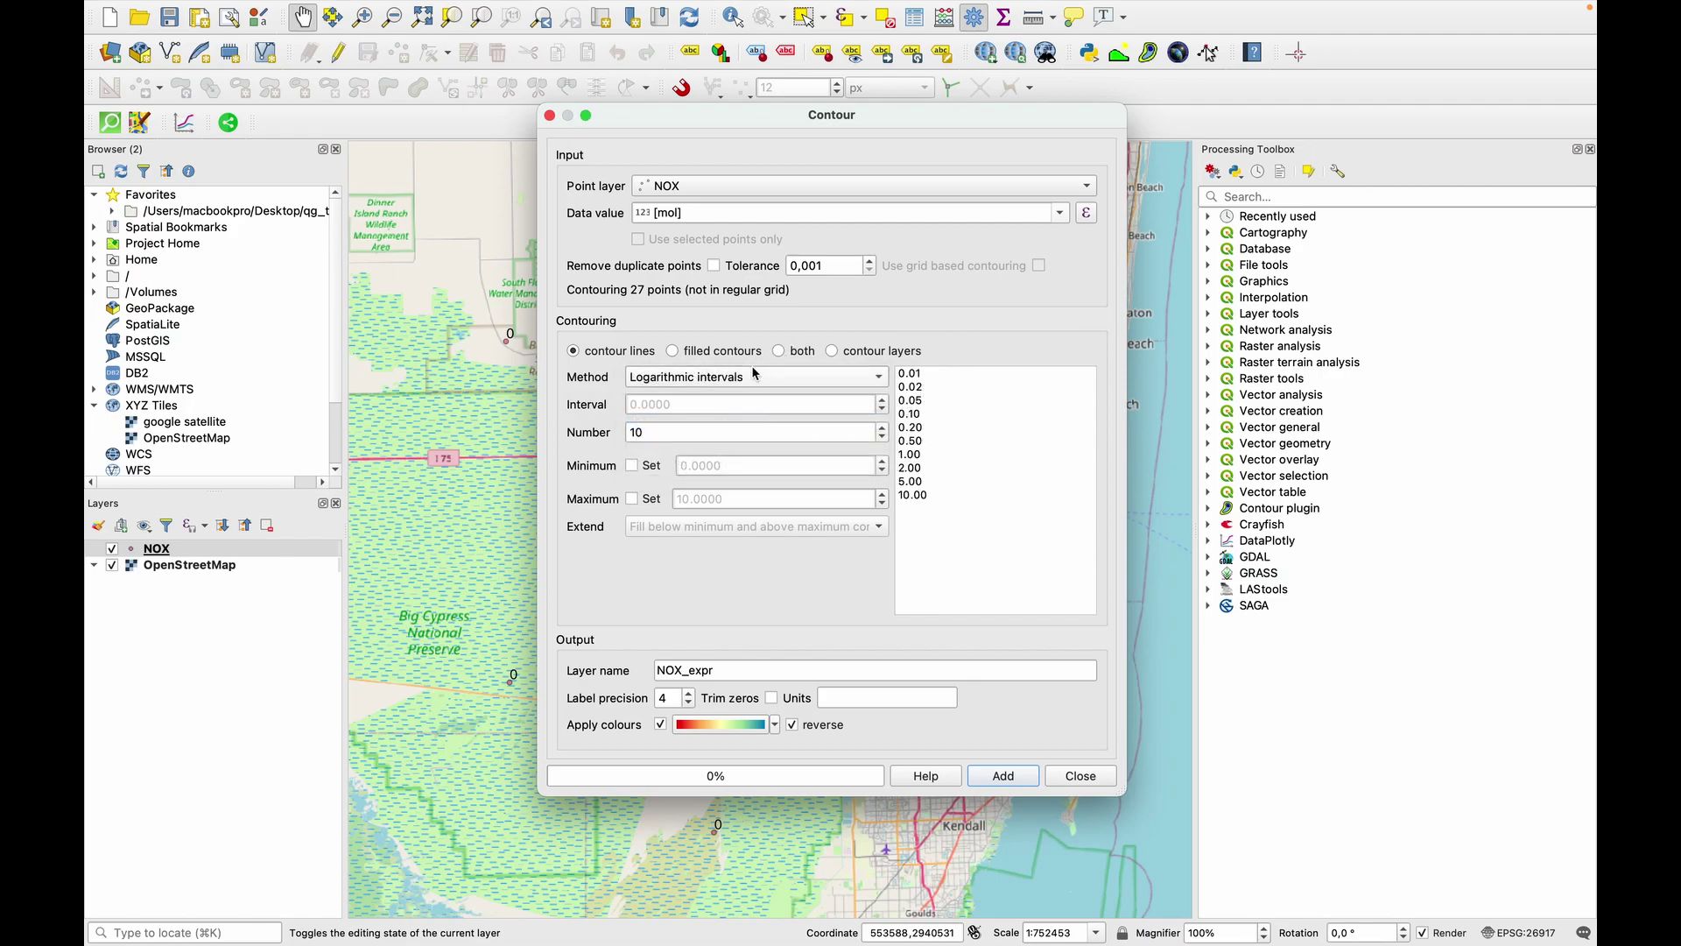
{"action": "left_click", "coordinate": [754, 374]}
{"action": "left_click", "coordinate": [713, 357]}
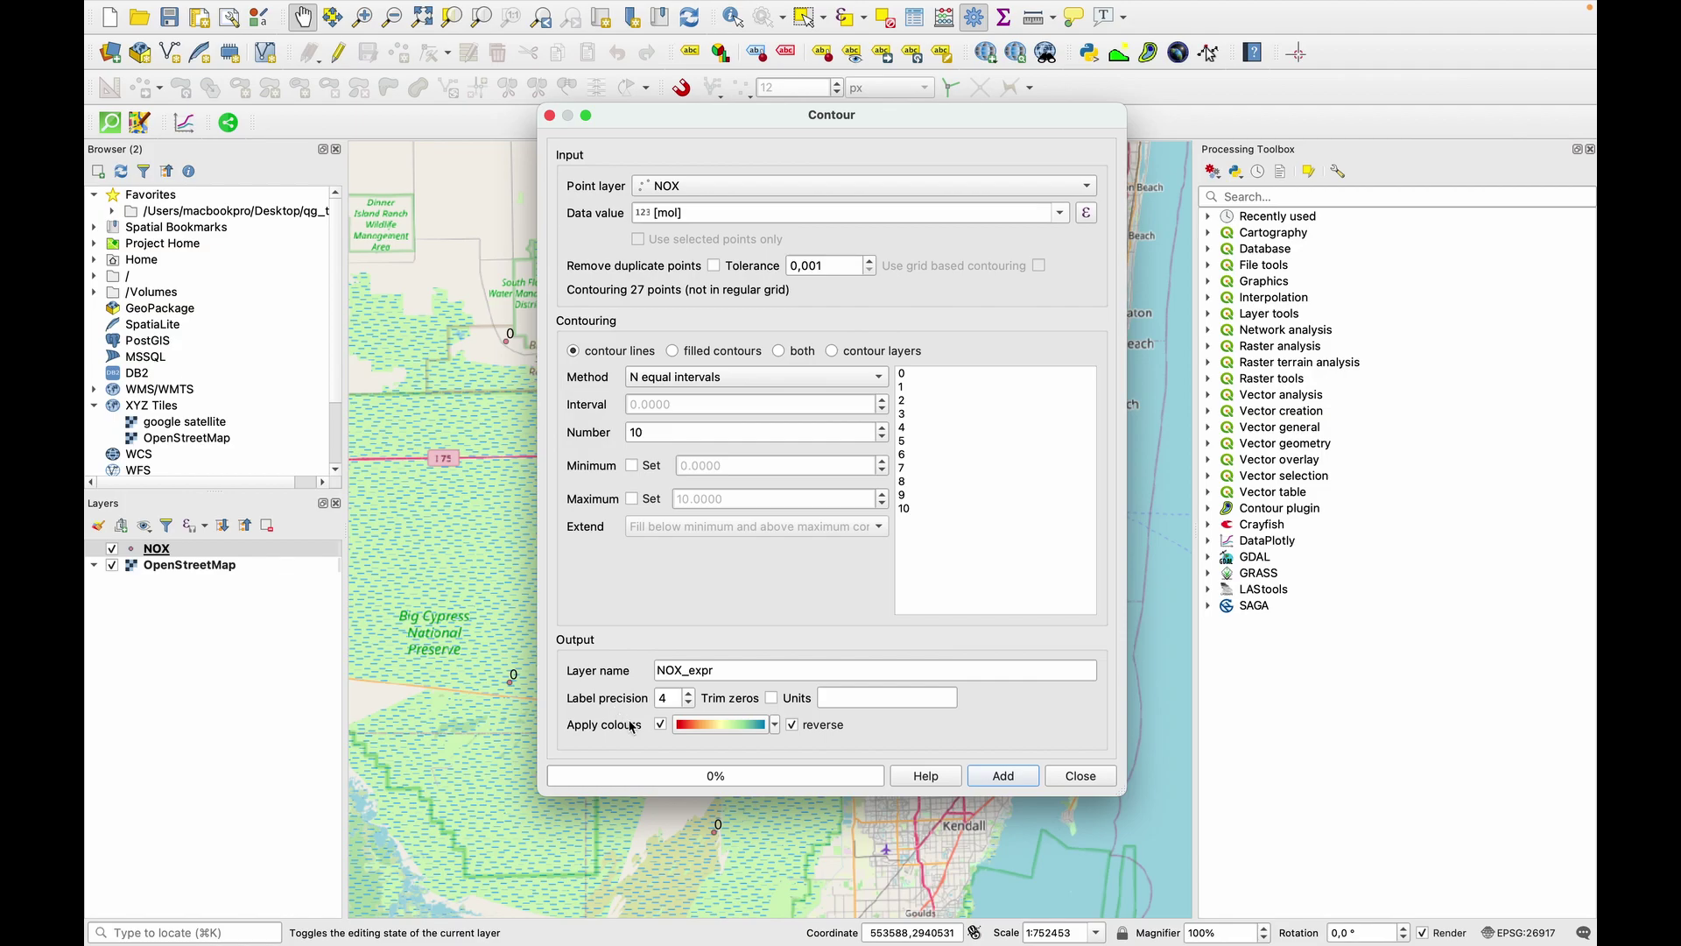
{"action": "left_click", "coordinate": [980, 779]}
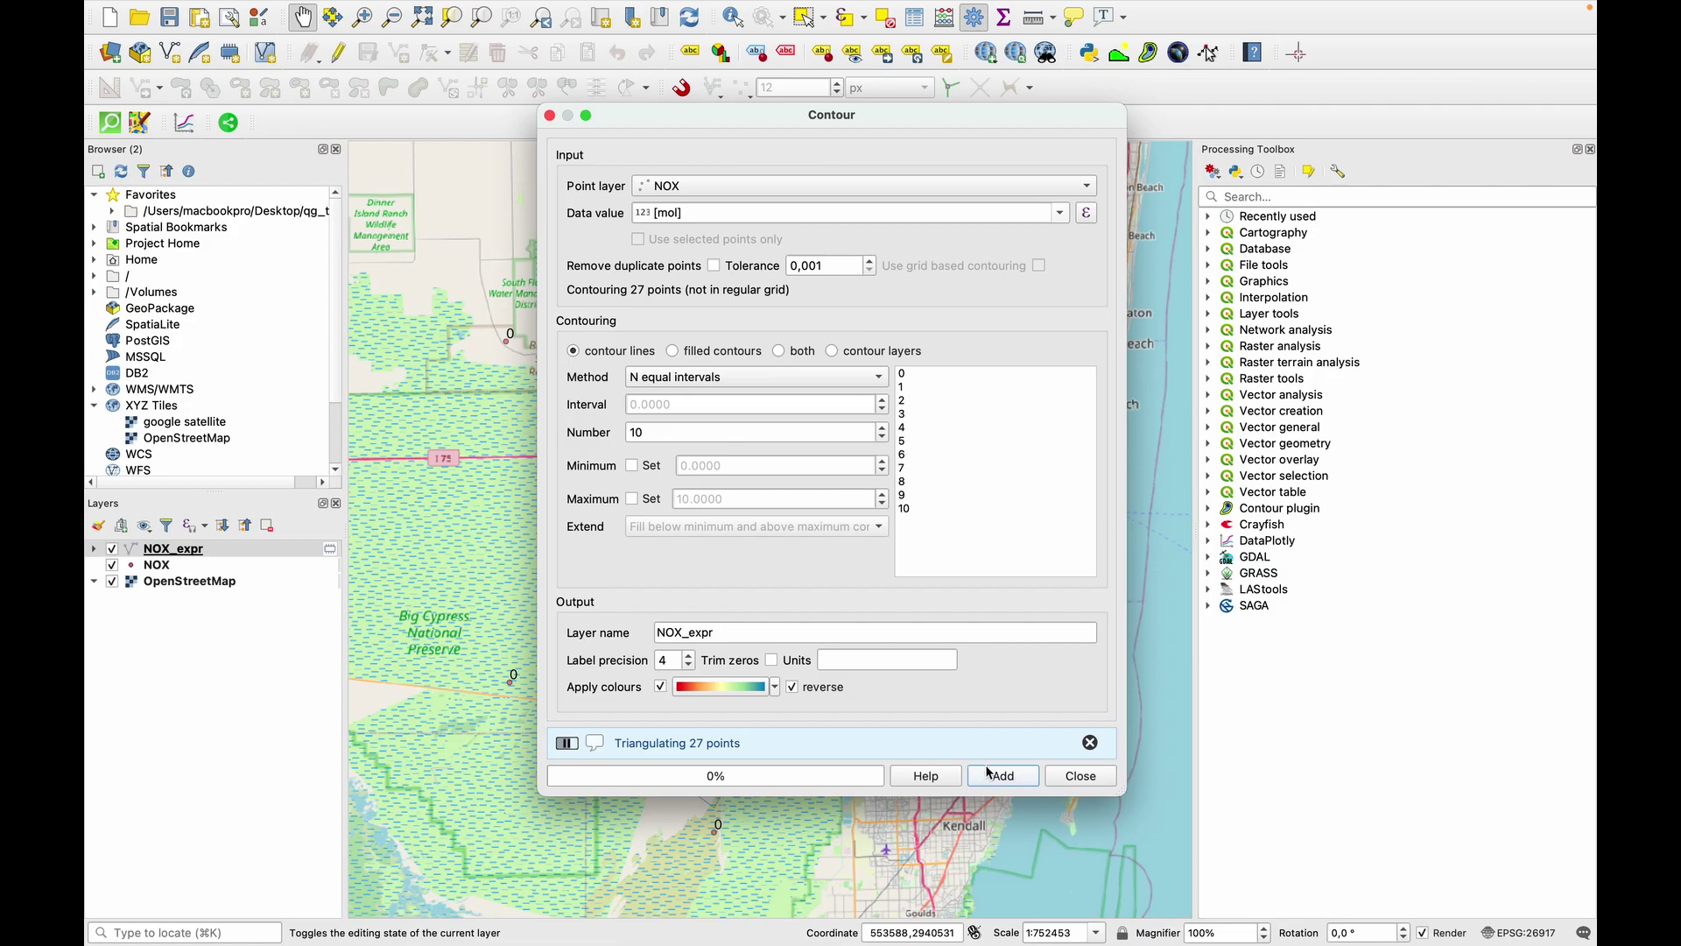
- Thicken the NOX_expr categorized line symbol to width 1.06
{"action": "left_click", "coordinate": [1063, 778]}
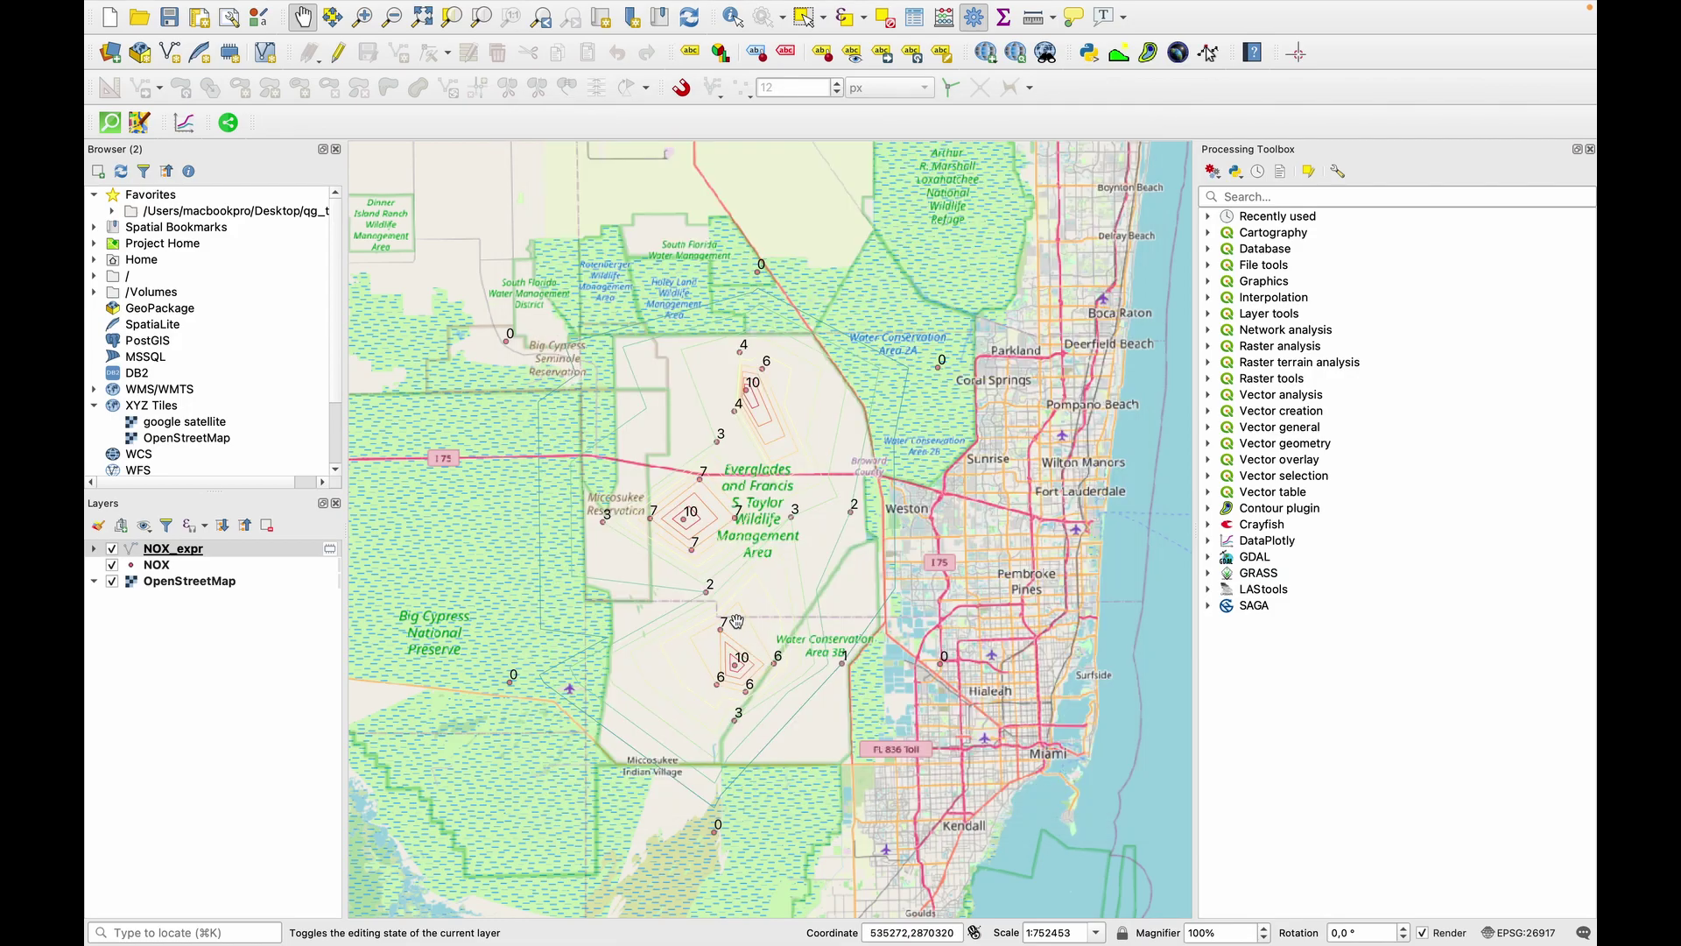
{"action": "left_click", "coordinate": [160, 550]}
{"action": "double_click", "coordinate": [159, 550]}
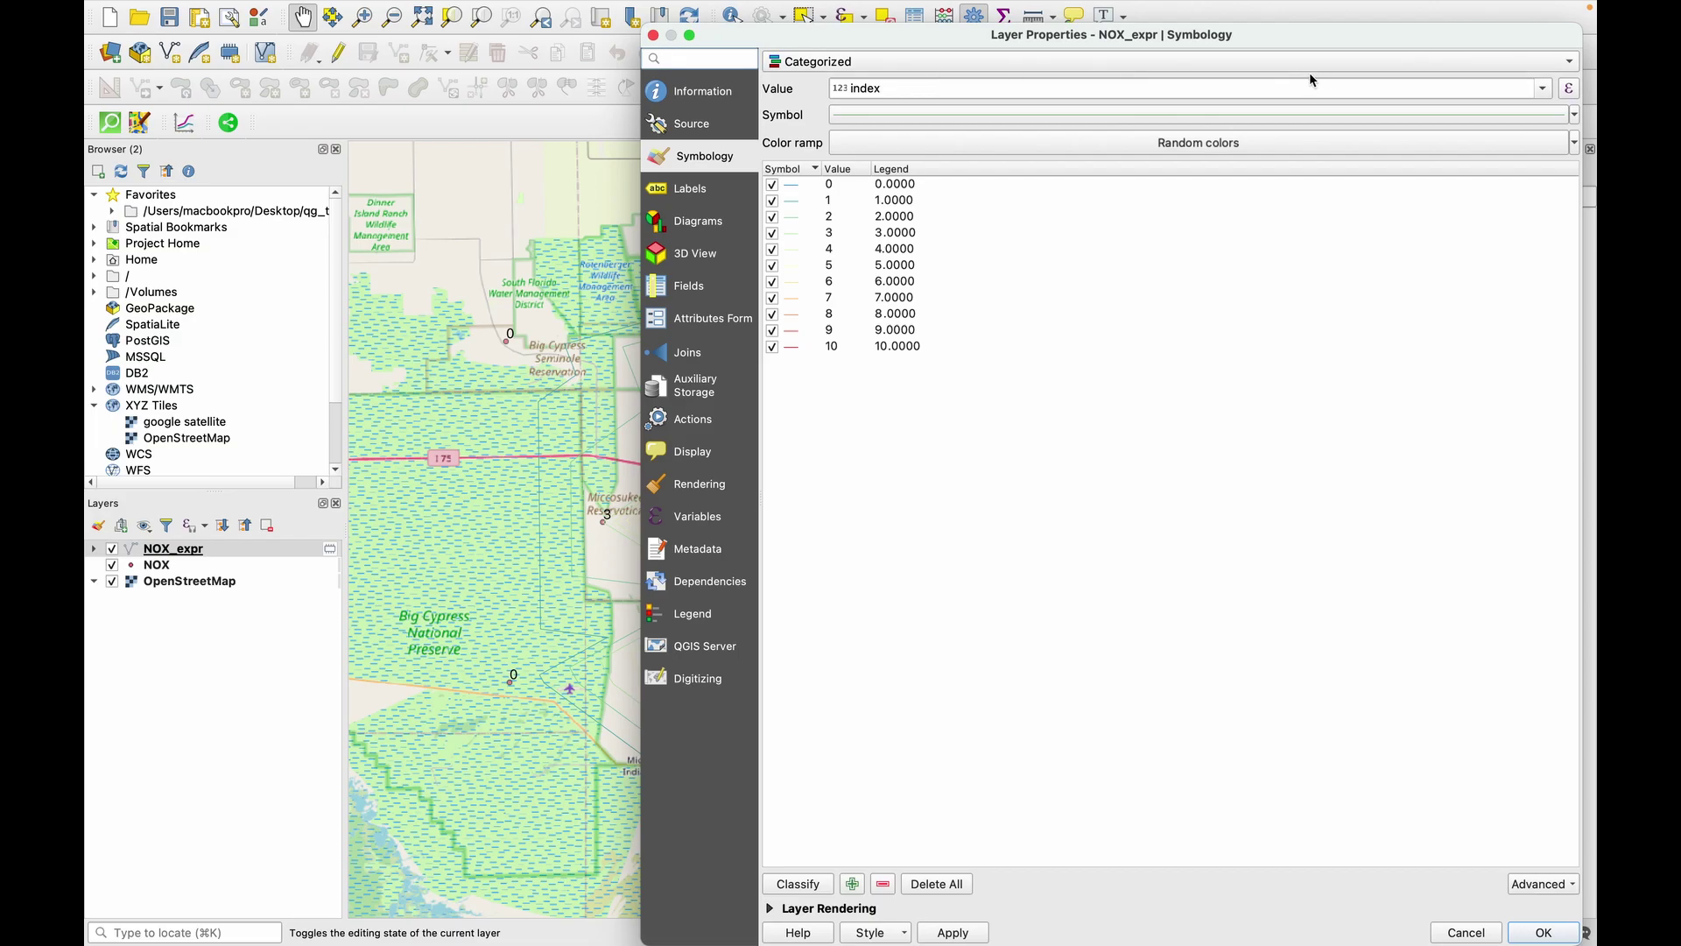
{"action": "left_click", "coordinate": [1305, 115]}
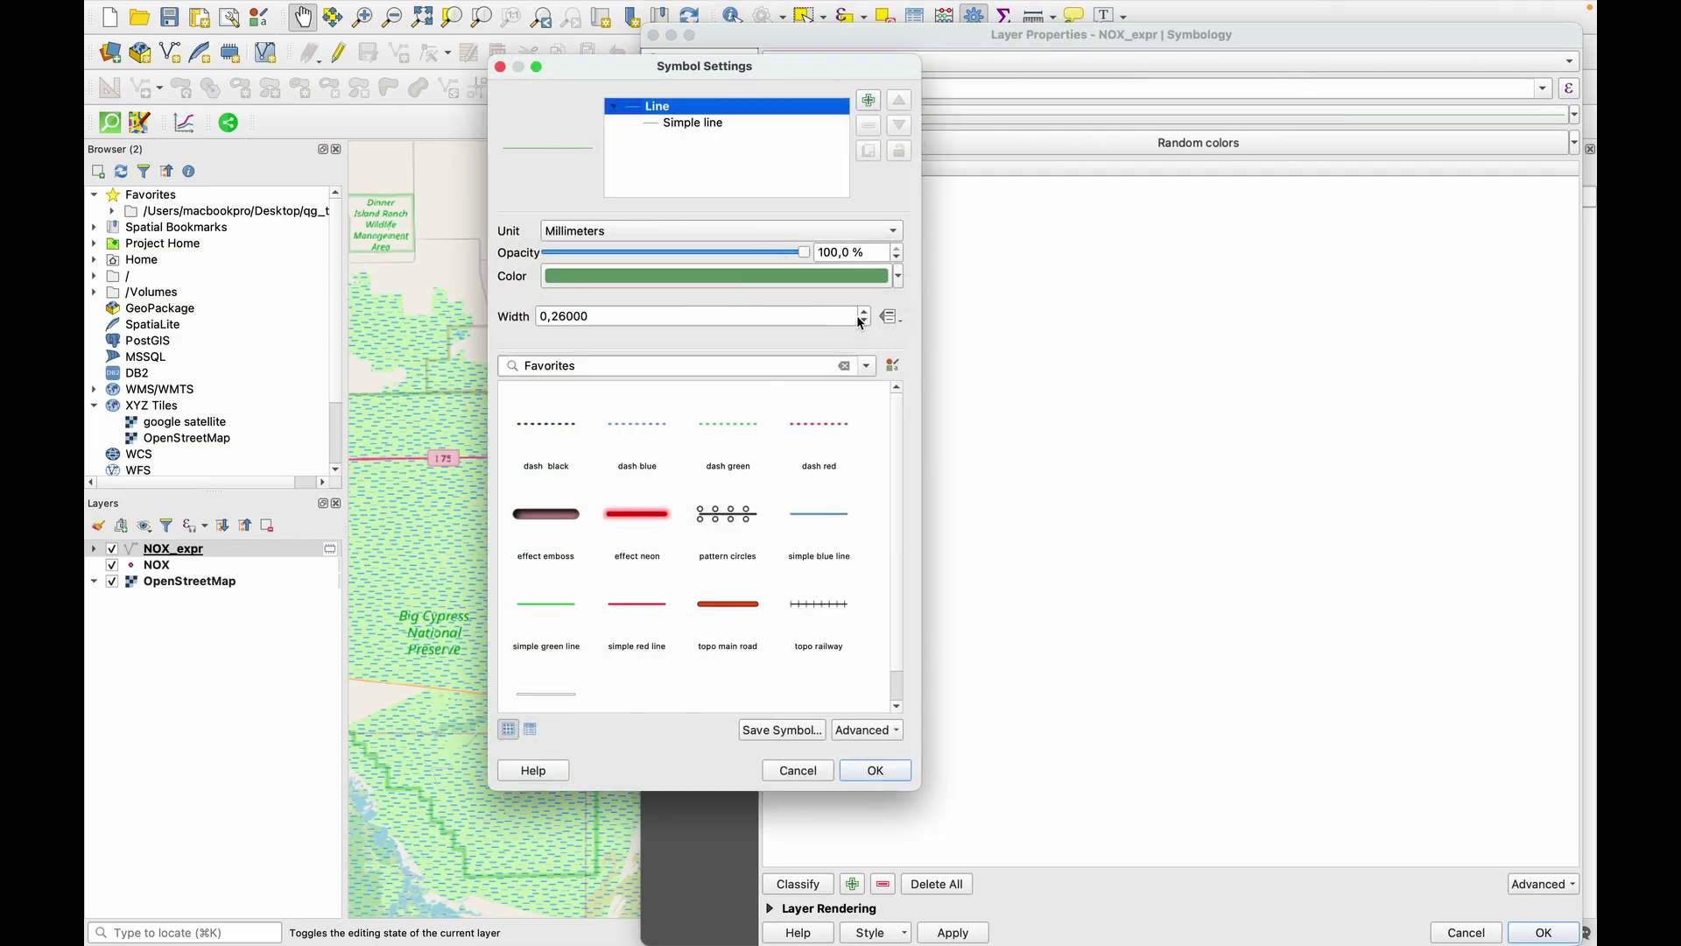
{"action": "scroll", "coordinate": [864, 314], "scroll_direction": "up", "scroll_amount": 4}
{"action": "left_click", "coordinate": [875, 770]}
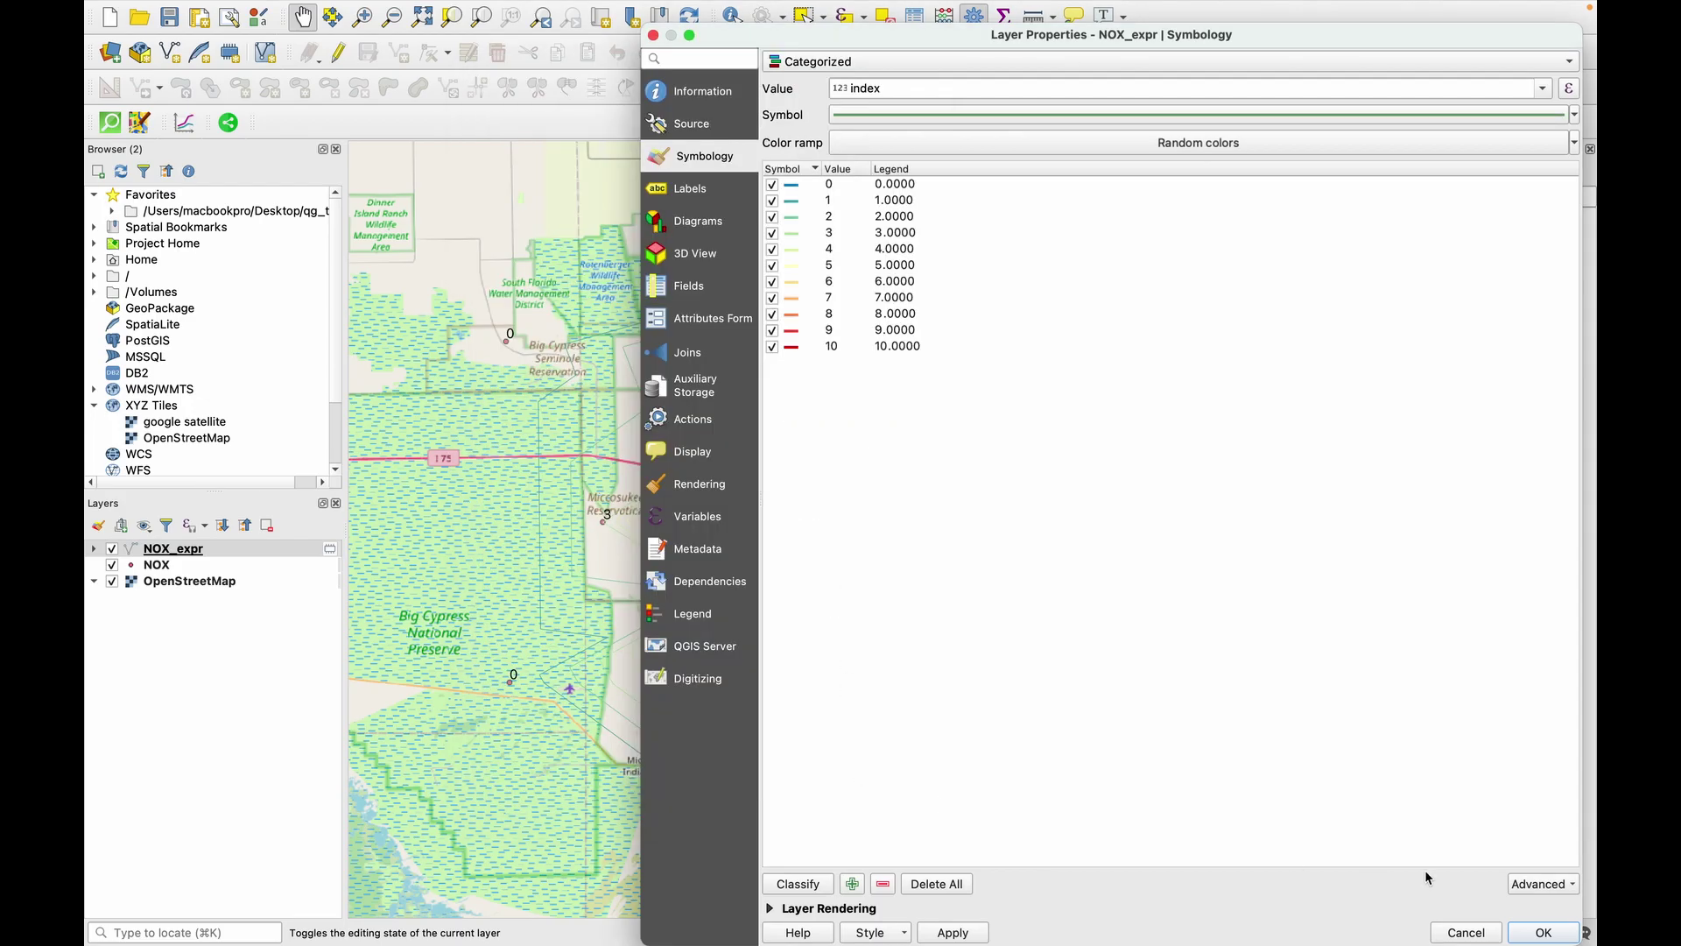
{"action": "left_click", "coordinate": [1544, 933]}
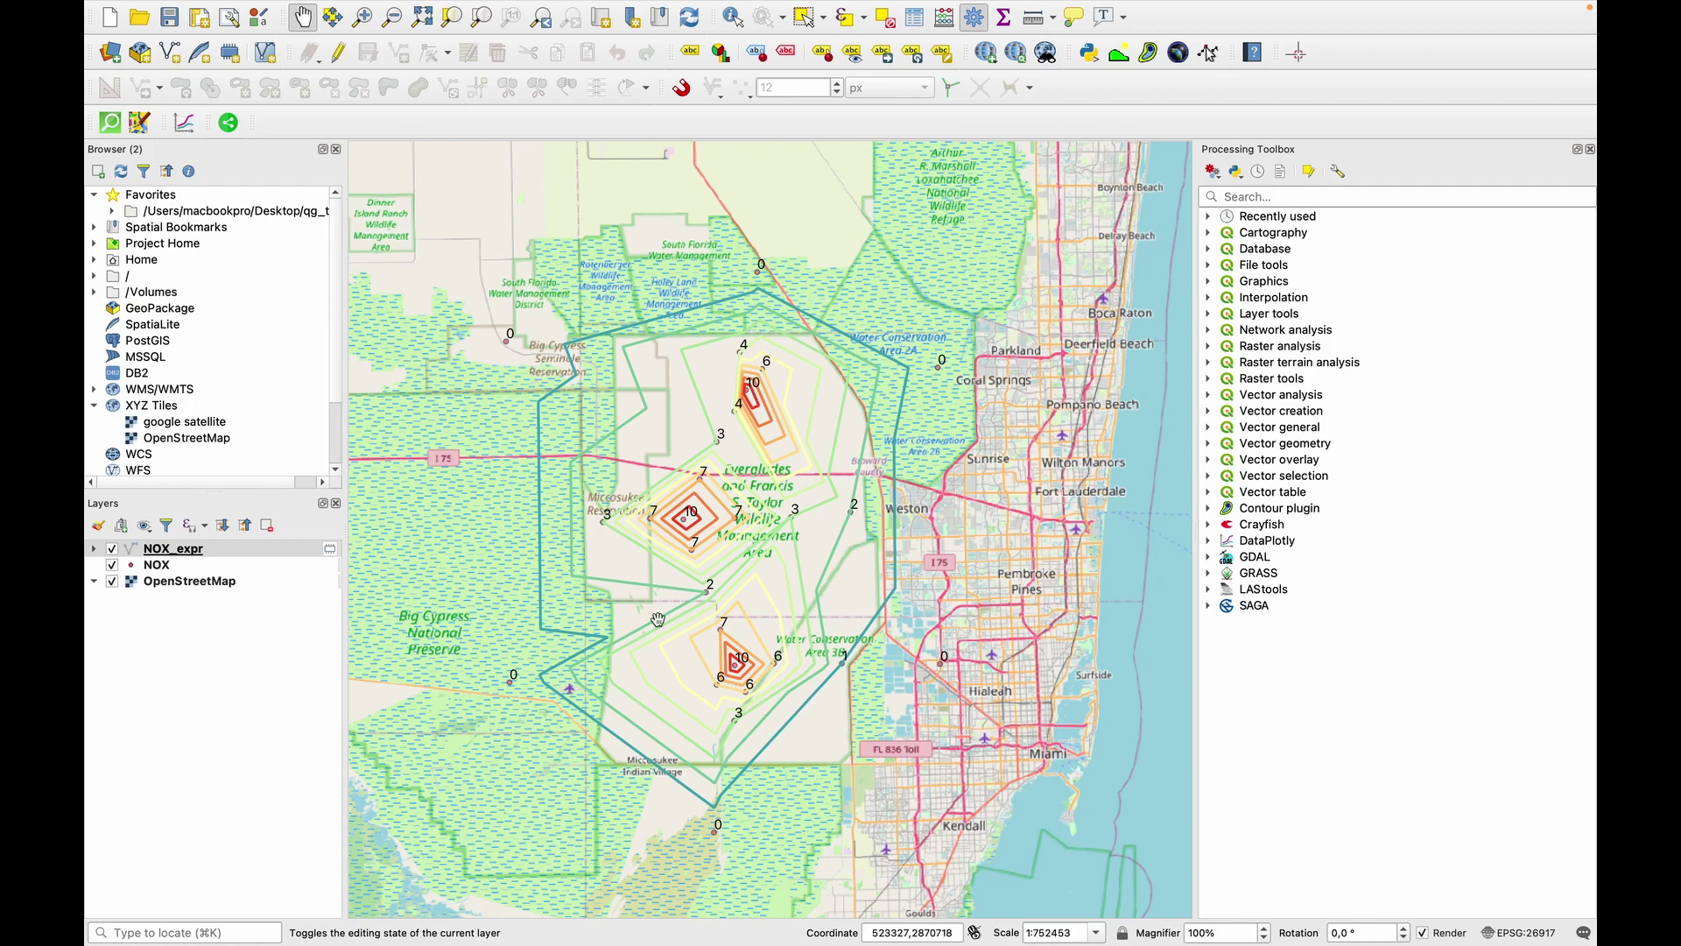
- Zoom and pan the map to centre the NOX_expr contours
{"action": "scroll", "coordinate": [796, 709], "scroll_direction": "up", "scroll_amount": 5}
{"action": "left_click_drag", "start_coordinate": [857, 439], "coordinate": [800, 650]}
{"action": "scroll", "coordinate": [797, 636], "scroll_direction": "down", "scroll_amount": 5}
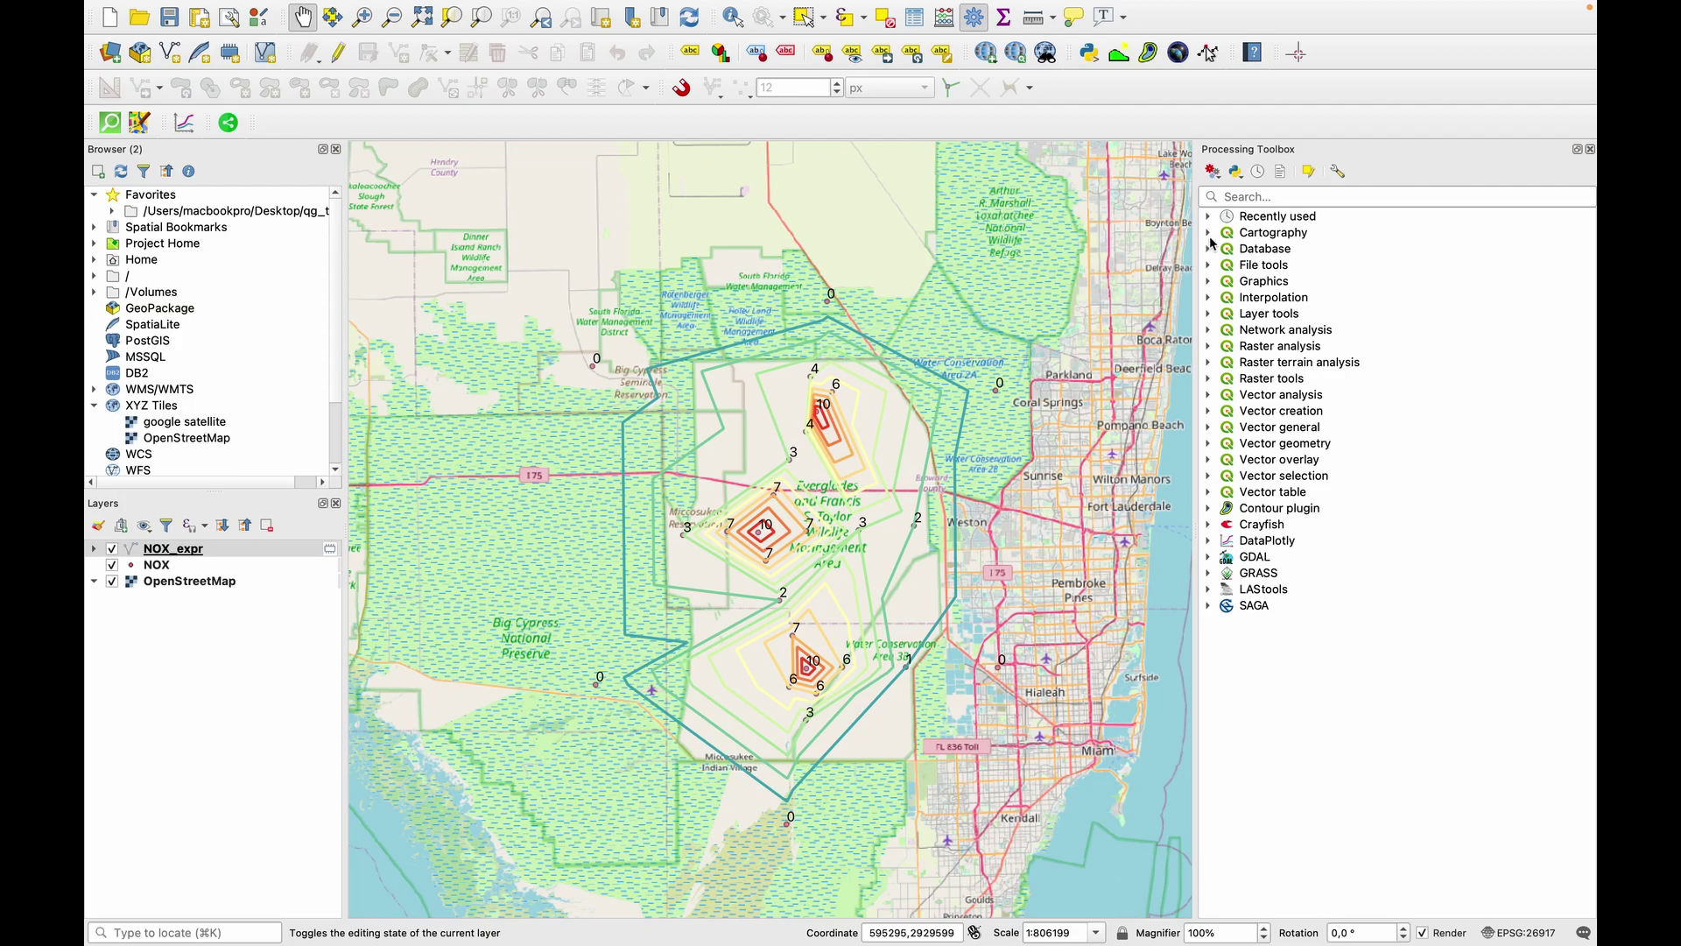
- Run Smooth on NOX_expr with 6 iterations and 0.15 offset
{"action": "left_click", "coordinate": [1239, 198]}
{"action": "type", "text": "smoo"}
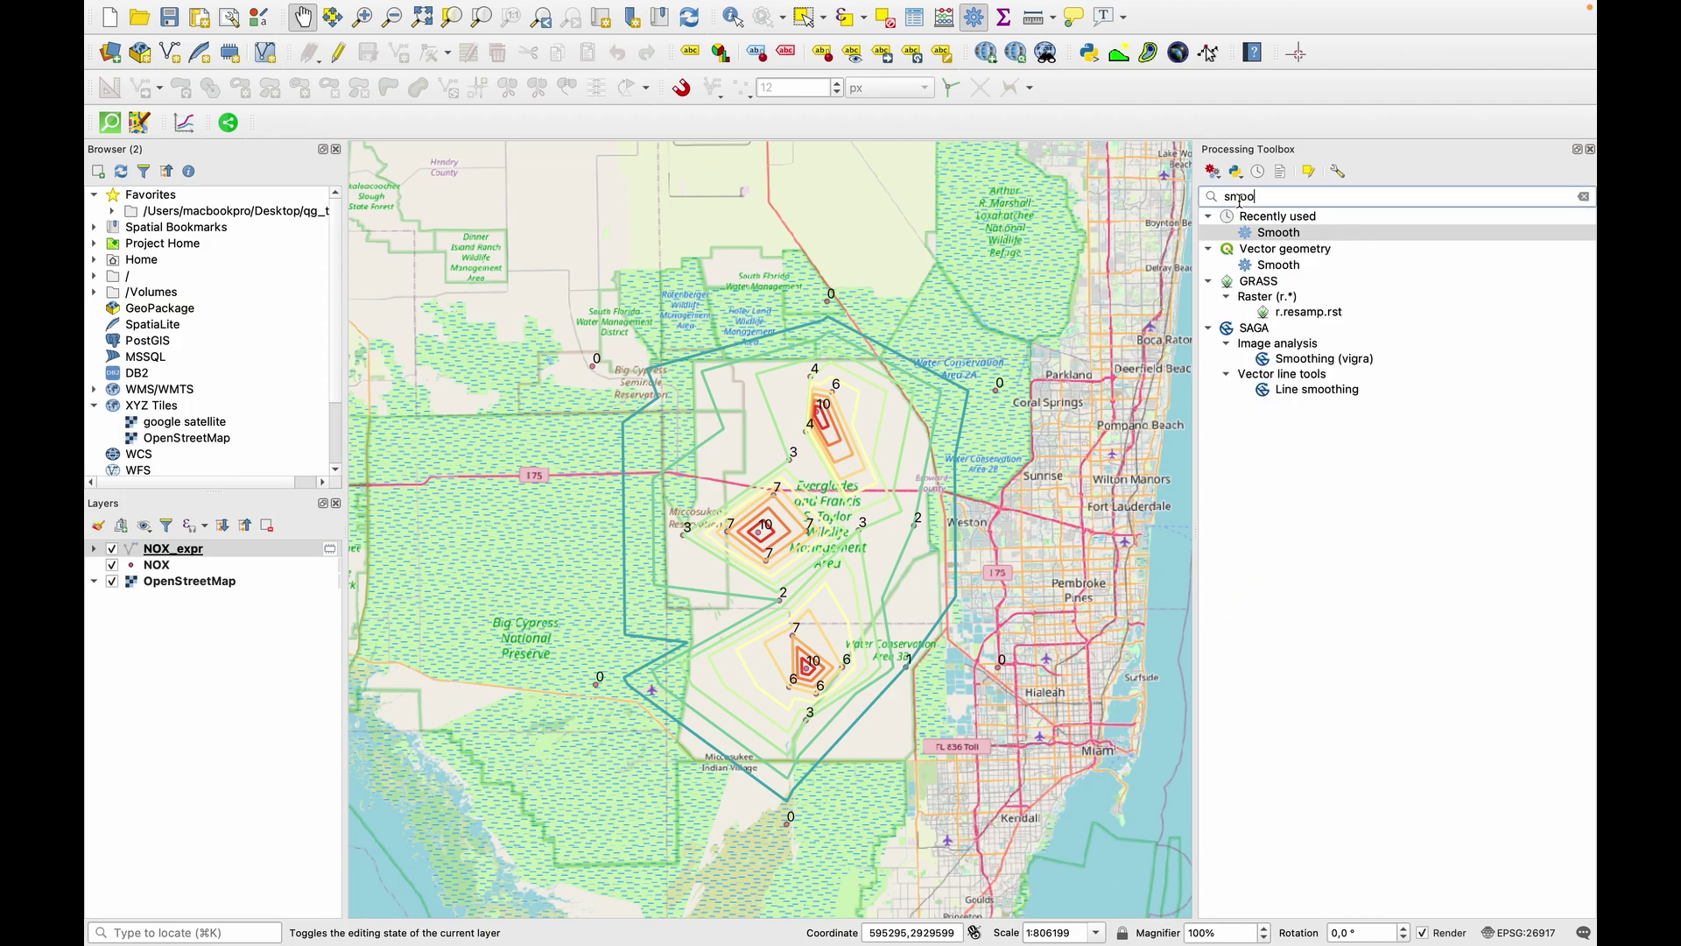
{"action": "type", "text": "th"}
{"action": "double_click", "coordinate": [1263, 232]}
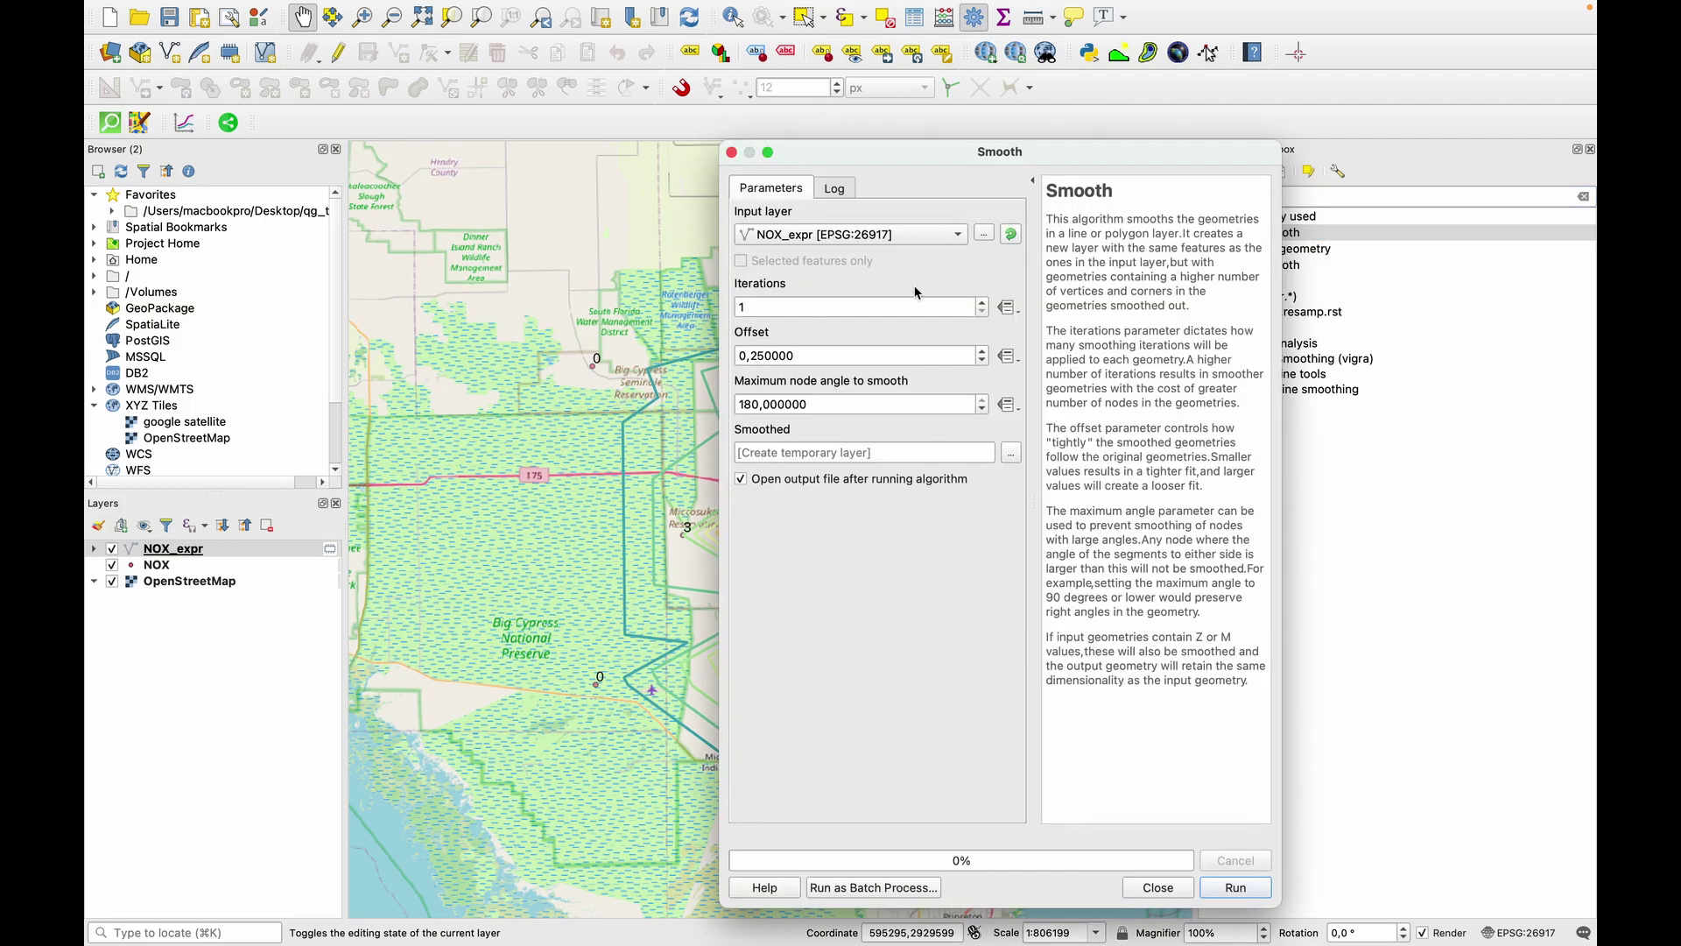
{"action": "left_click", "coordinate": [983, 302]}
{"action": "left_click", "coordinate": [983, 302]}
{"action": "left_click", "coordinate": [983, 302]}
{"action": "left_click", "coordinate": [983, 302]}
{"action": "left_click", "coordinate": [983, 302]}
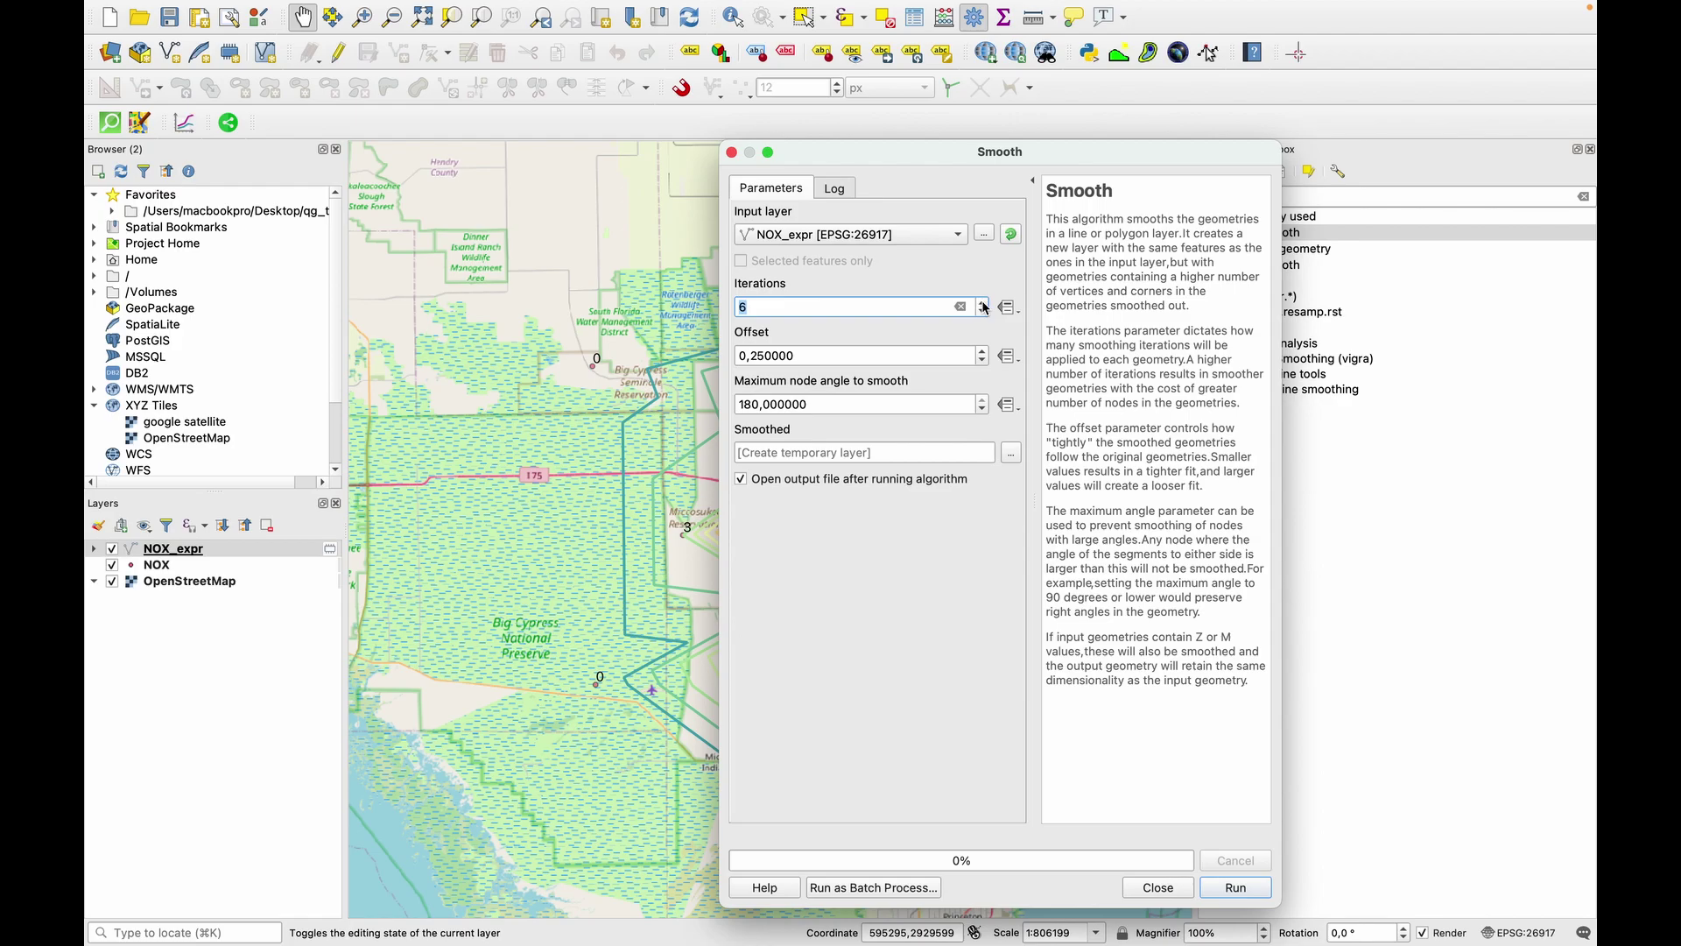
{"action": "left_click", "coordinate": [983, 361]}
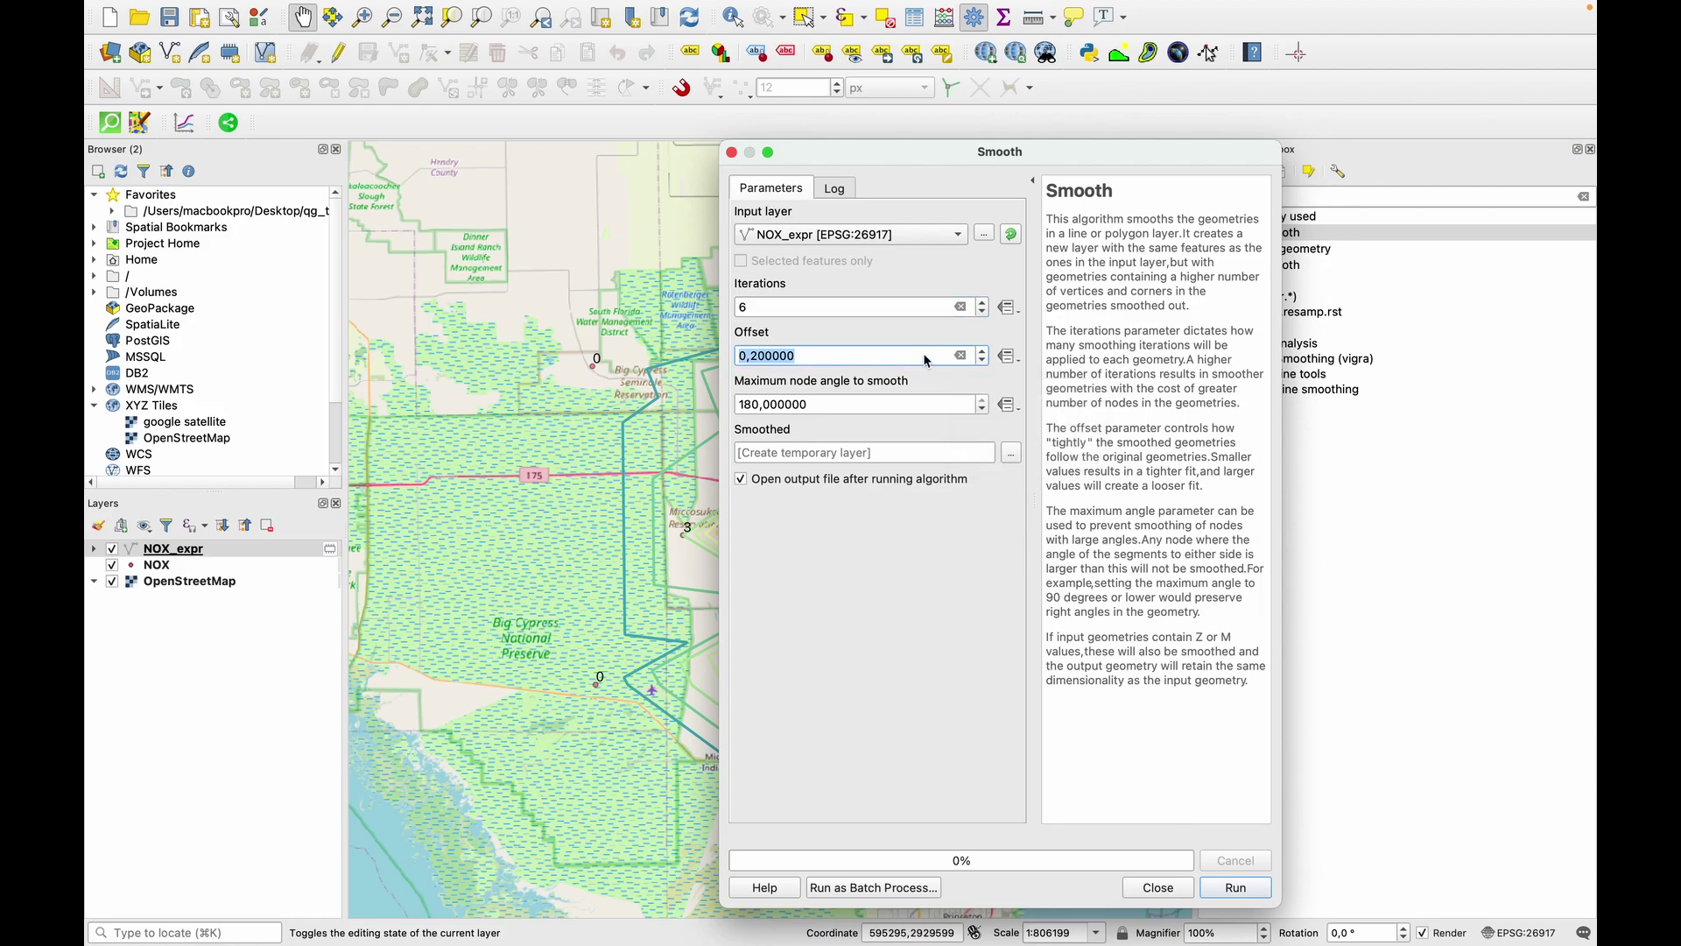
{"action": "left_click", "coordinate": [983, 360]}
{"action": "left_click", "coordinate": [1223, 889]}
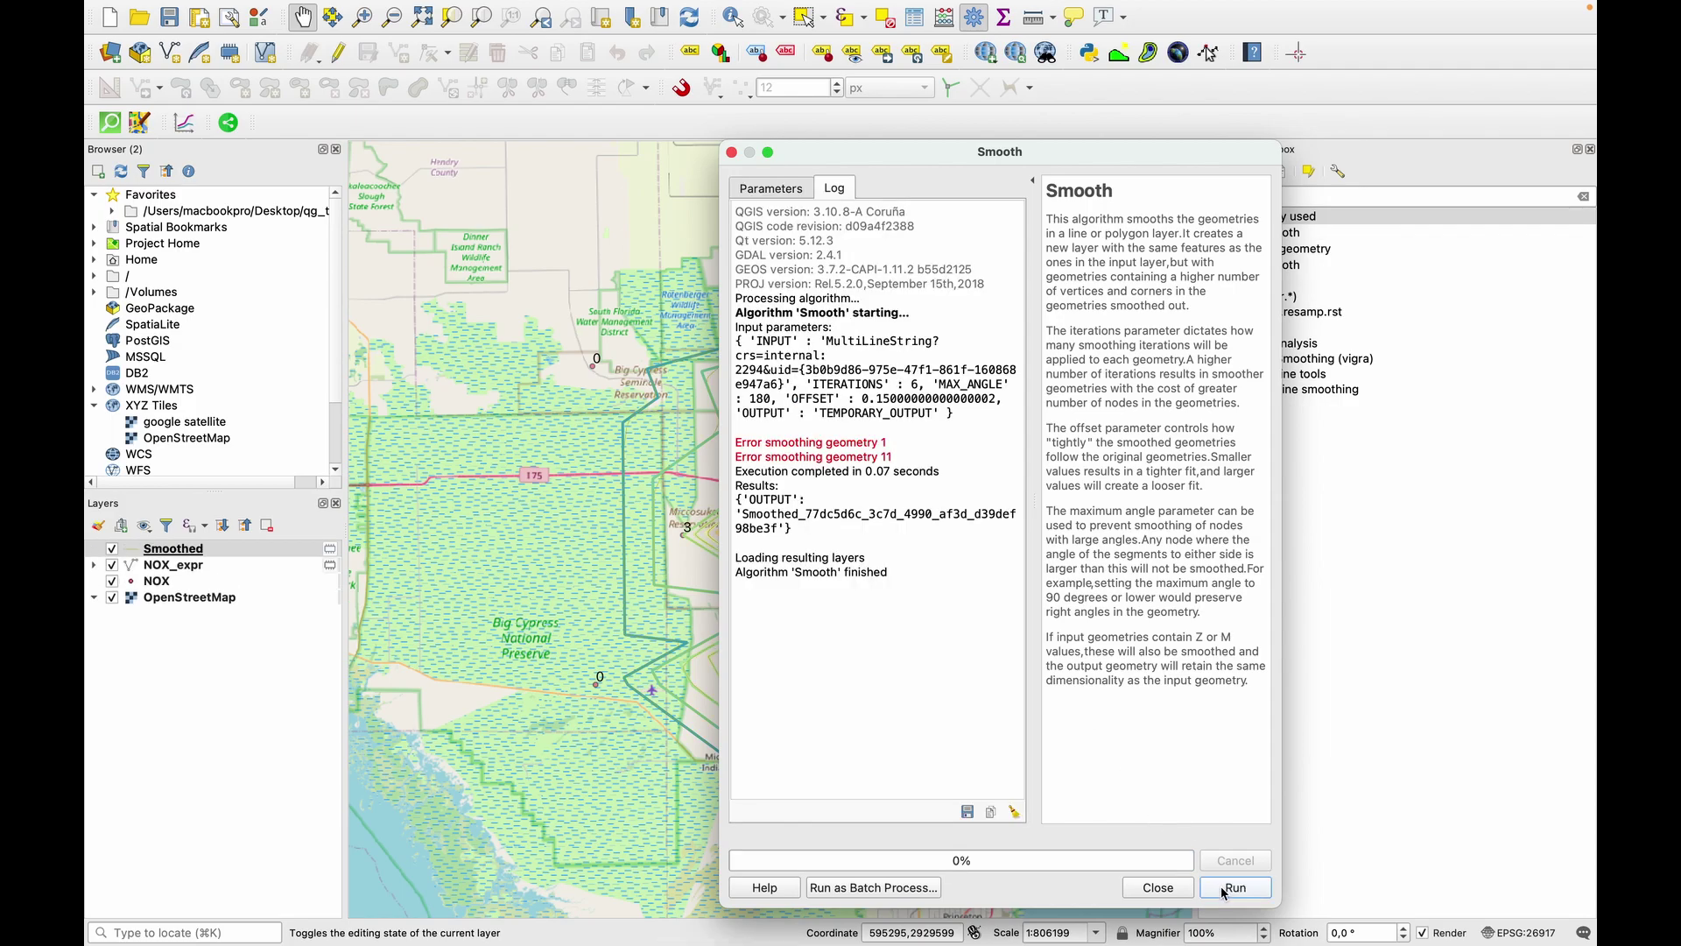
{"action": "left_click", "coordinate": [1158, 888]}
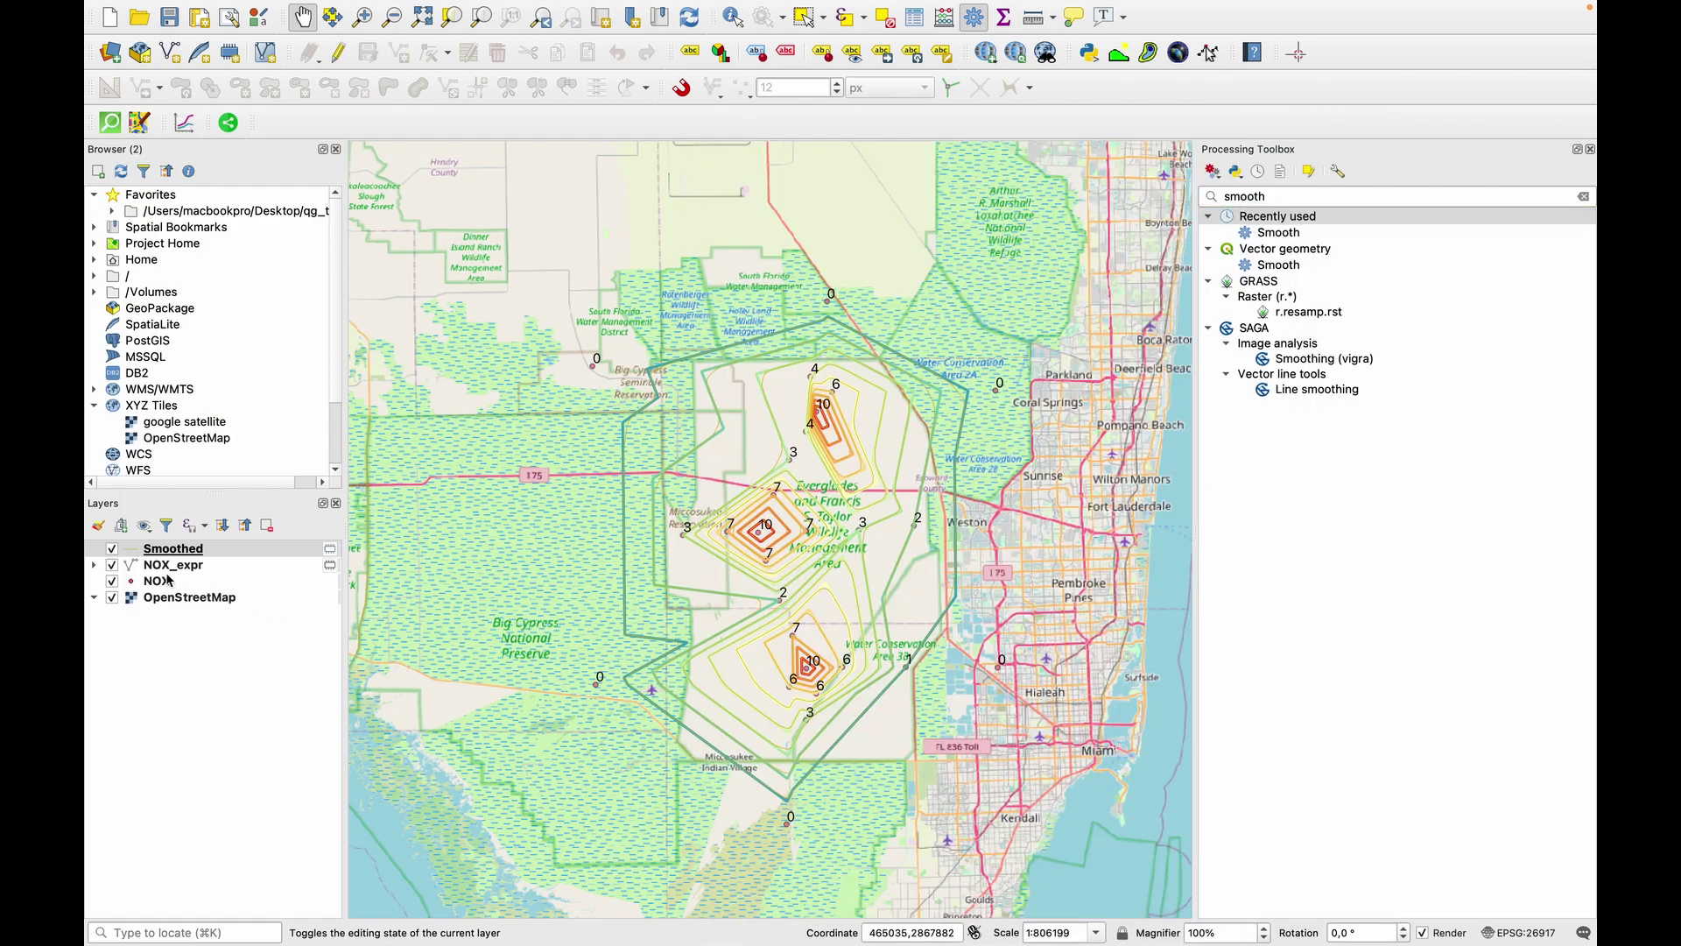
- Hide the original NOX_expr contours, comparing them briefly with the Smoothed layer
{"action": "left_click", "coordinate": [111, 565]}
{"action": "scroll", "coordinate": [726, 573], "scroll_direction": "up", "scroll_amount": 1}
{"action": "scroll", "coordinate": [726, 574], "scroll_direction": "up", "scroll_amount": 5}
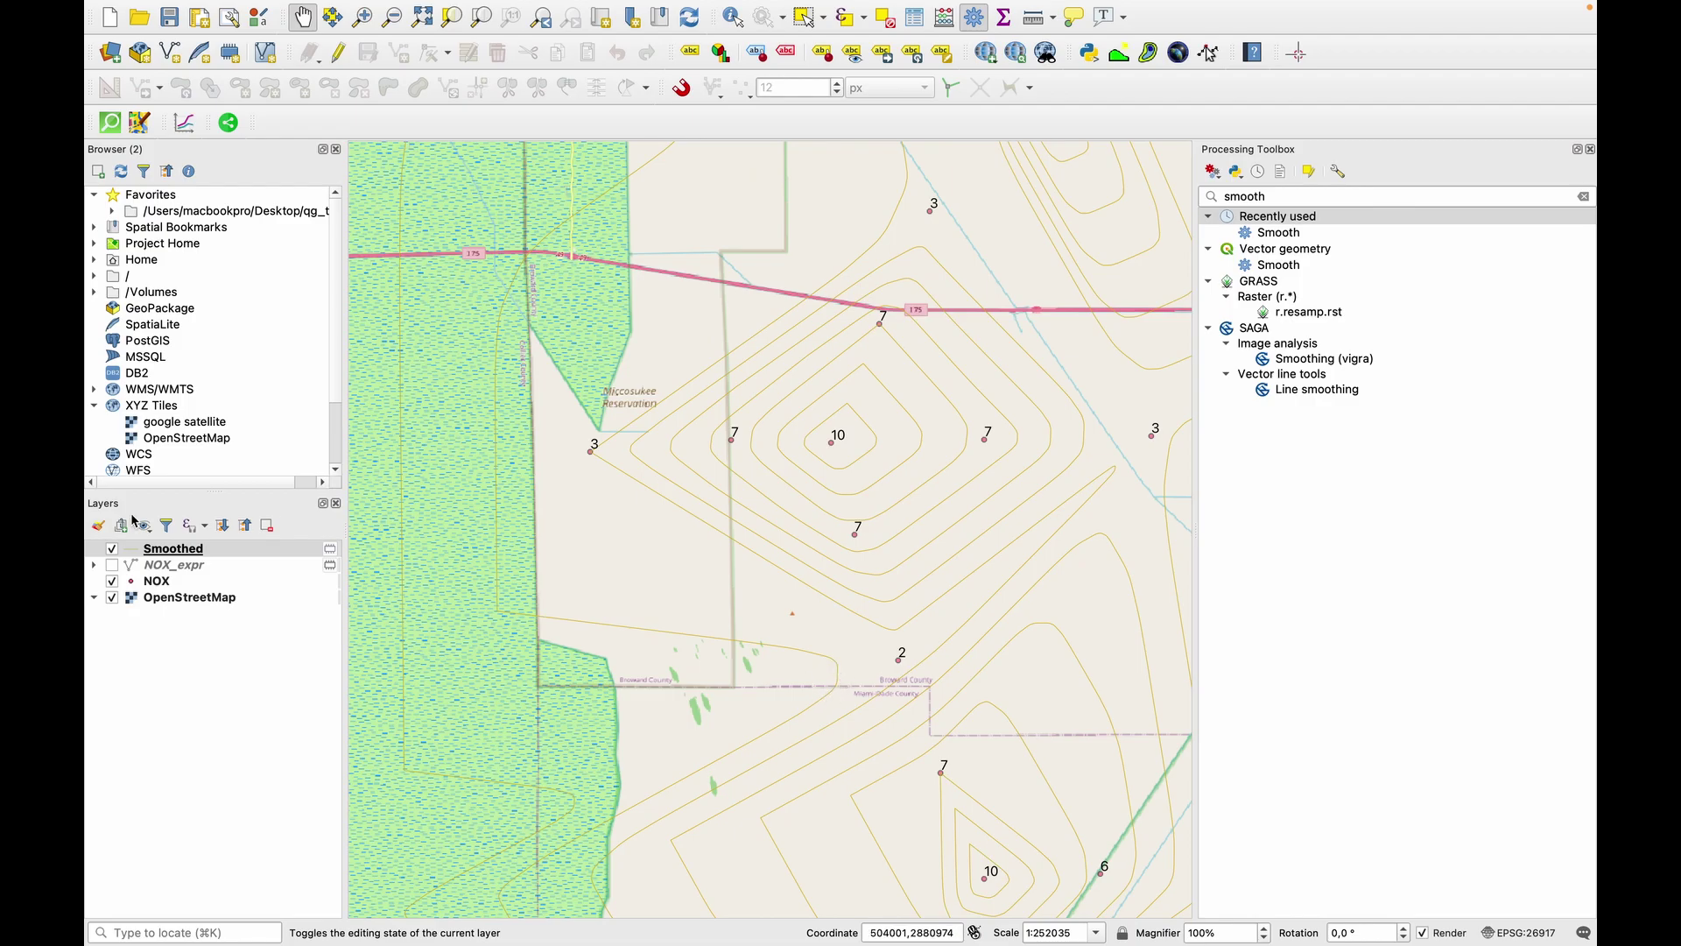
{"action": "left_click", "coordinate": [111, 565]}
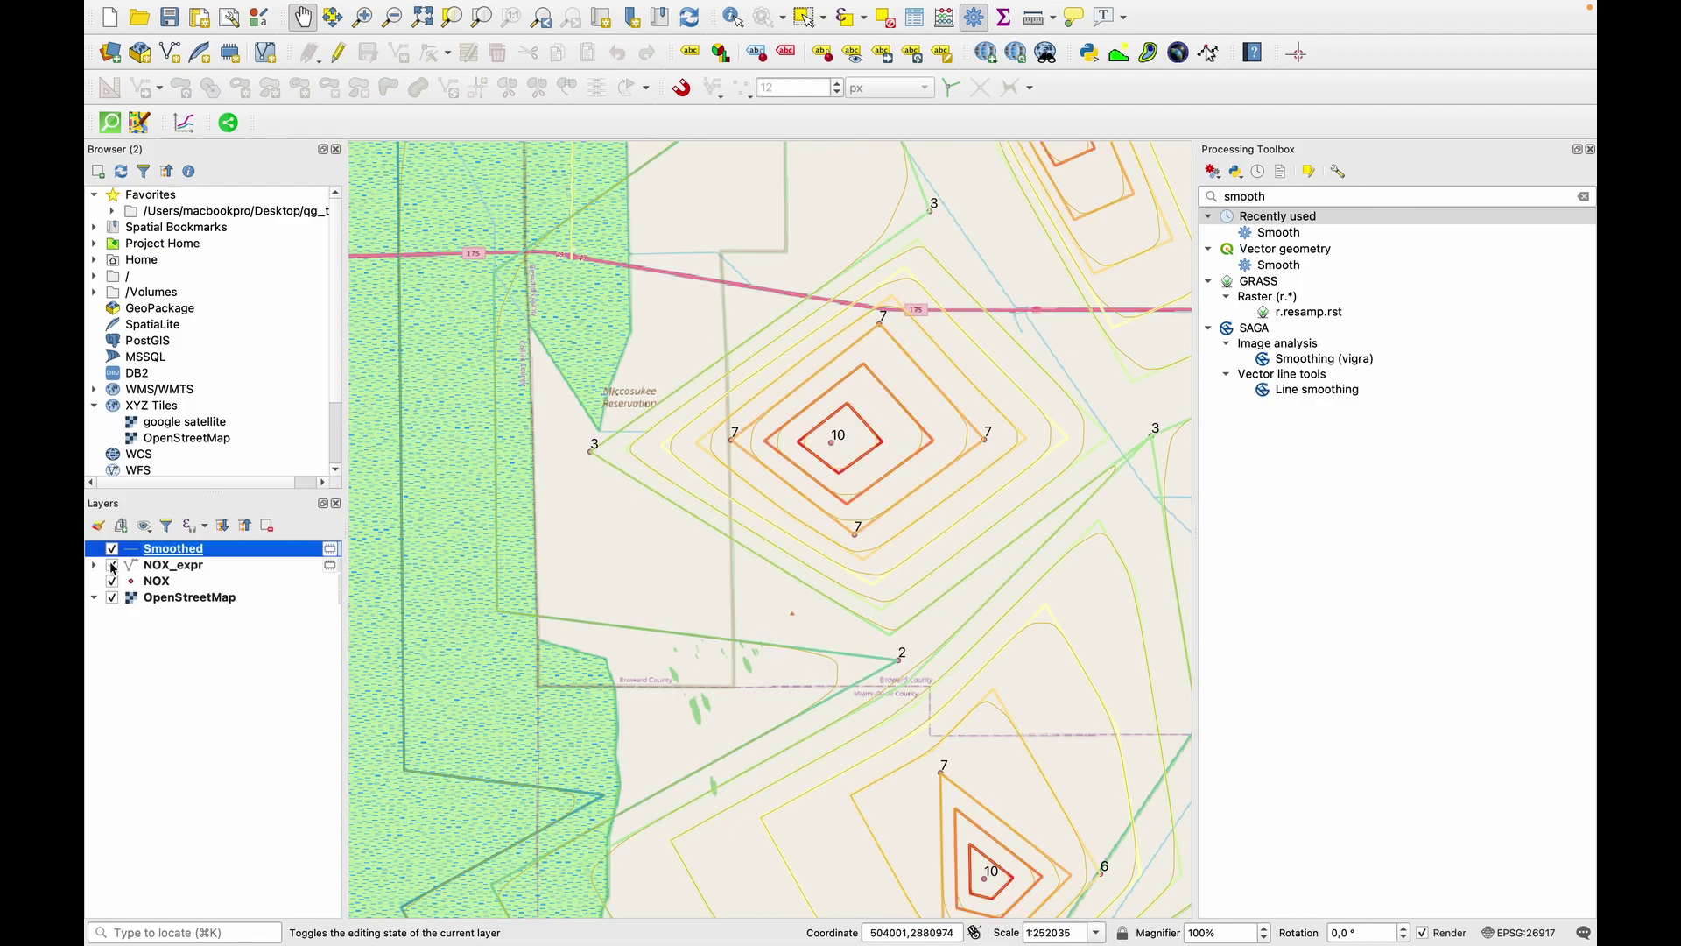
{"action": "left_click", "coordinate": [111, 565]}
{"action": "scroll", "coordinate": [684, 593], "scroll_direction": "down", "scroll_amount": 4}
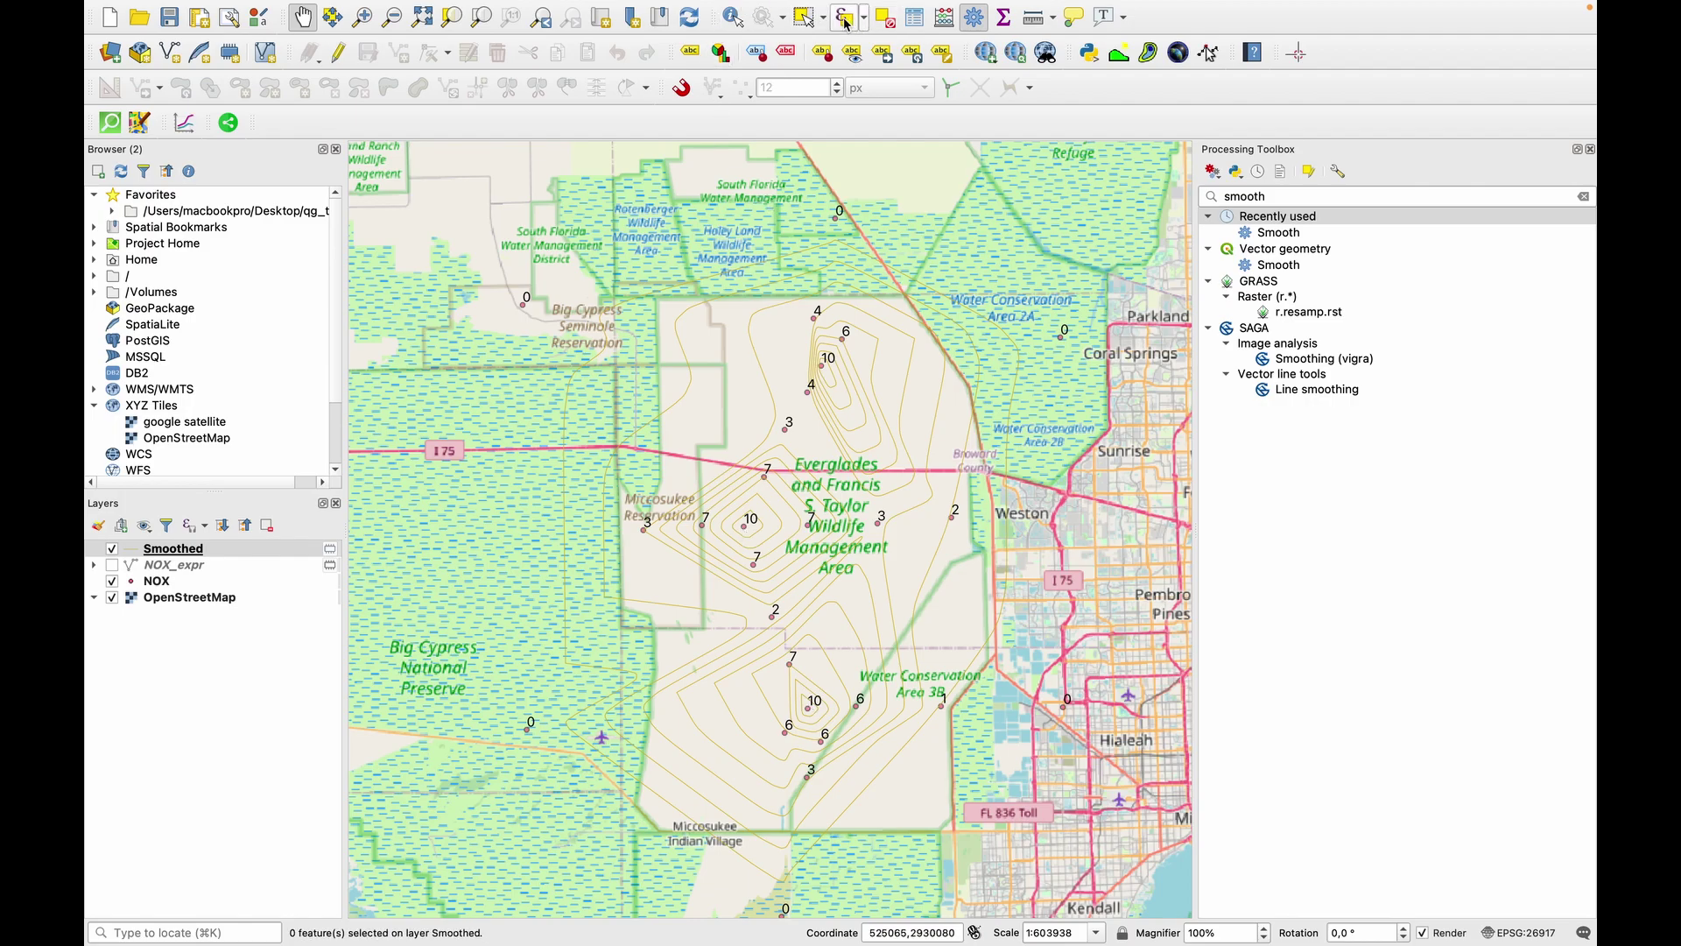
{"action": "left_click", "coordinate": [806, 16]}
{"action": "left_click", "coordinate": [762, 529]}
{"action": "scroll", "coordinate": [767, 539], "scroll_direction": "up", "scroll_amount": 3}
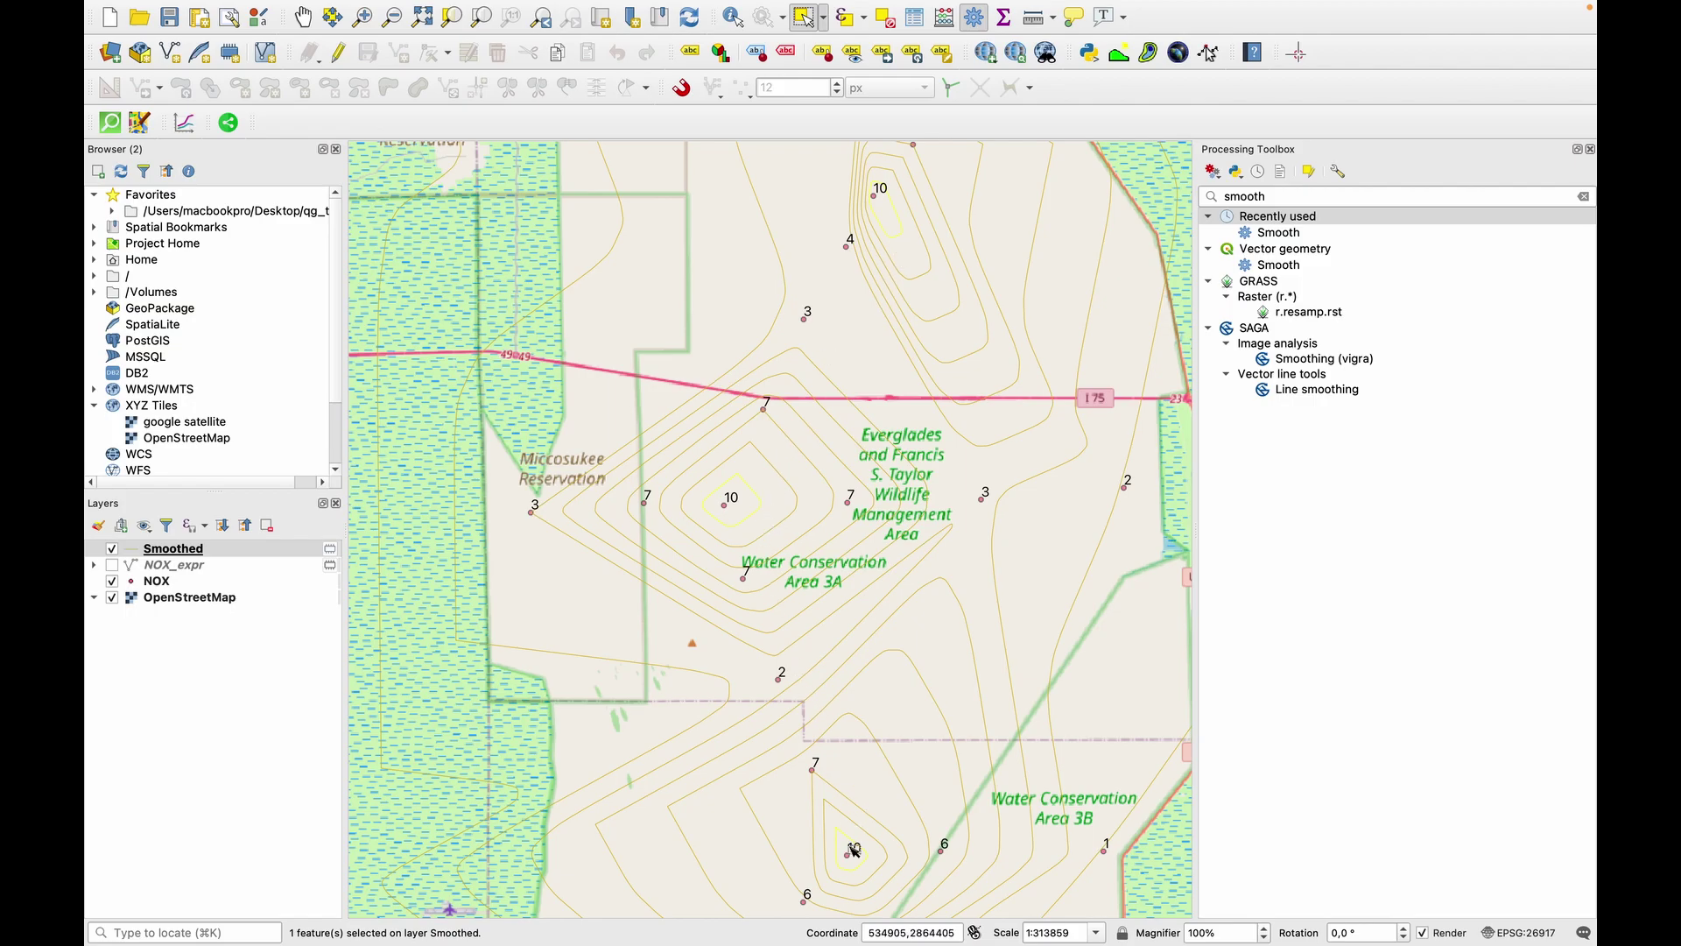
{"action": "left_click", "coordinate": [914, 18]}
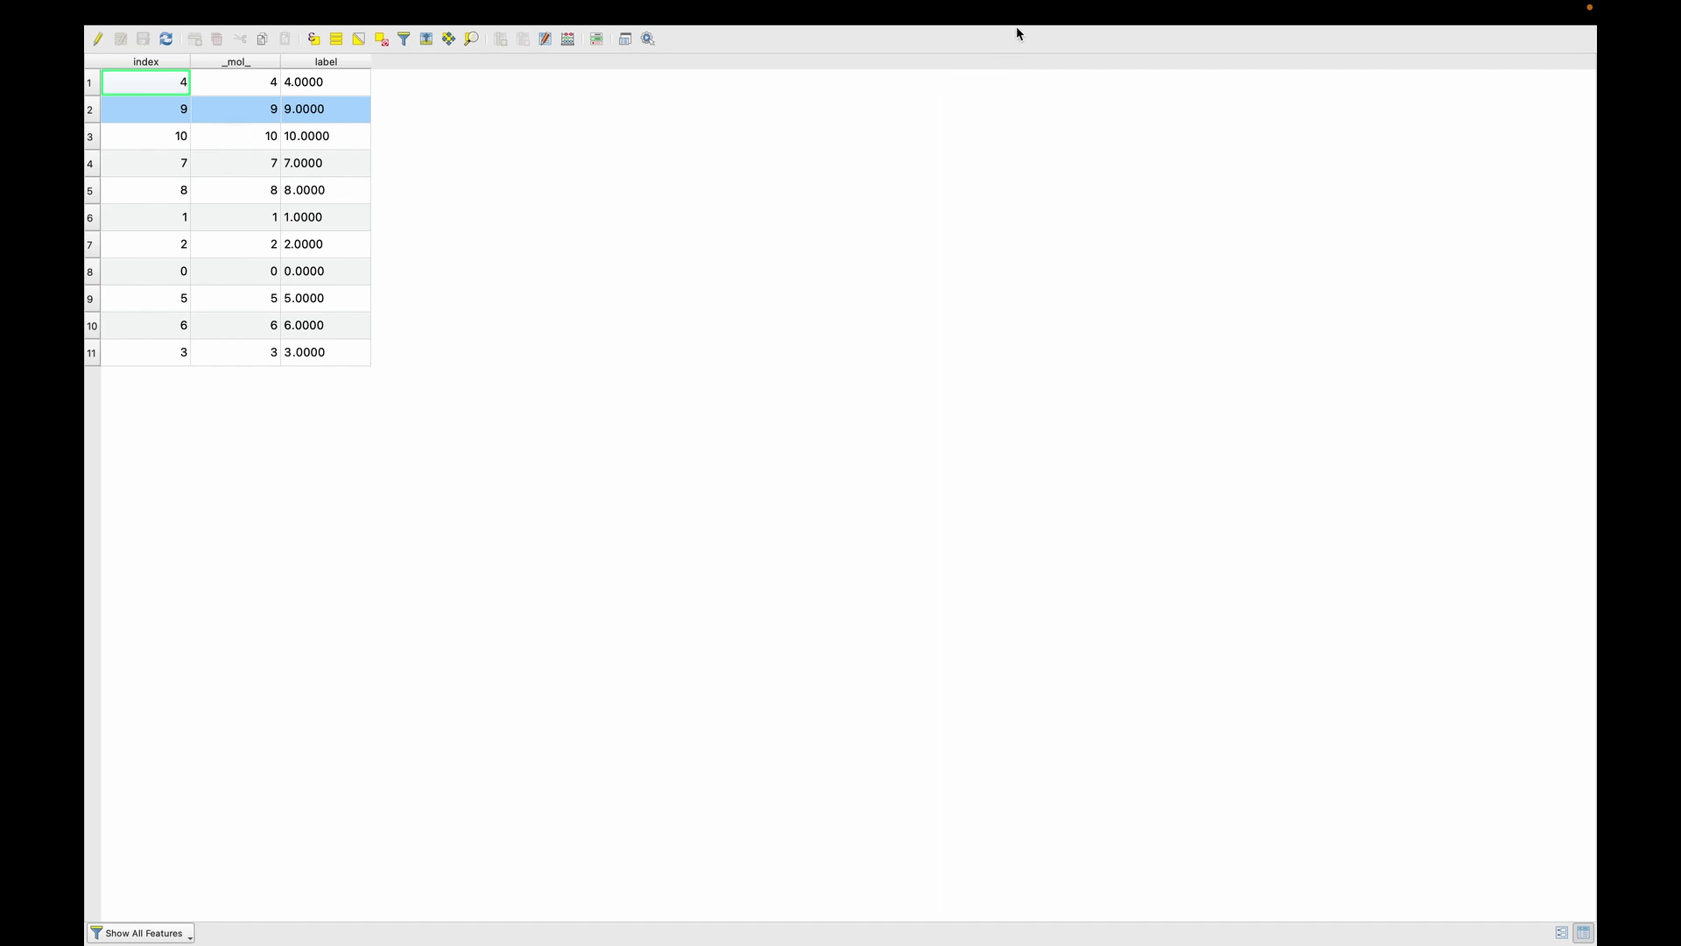
{"action": "mouse_move", "coordinate": [1004, 7]}
{"action": "left_click", "coordinate": [852, 61]}
{"action": "left_click_drag", "start_coordinate": [1269, 196], "coordinate": [1226, 197]}
- Run Multipart to singleparts on the Smoothed layer and select the new Single parts layer
{"action": "key", "text": "BackSpace"}
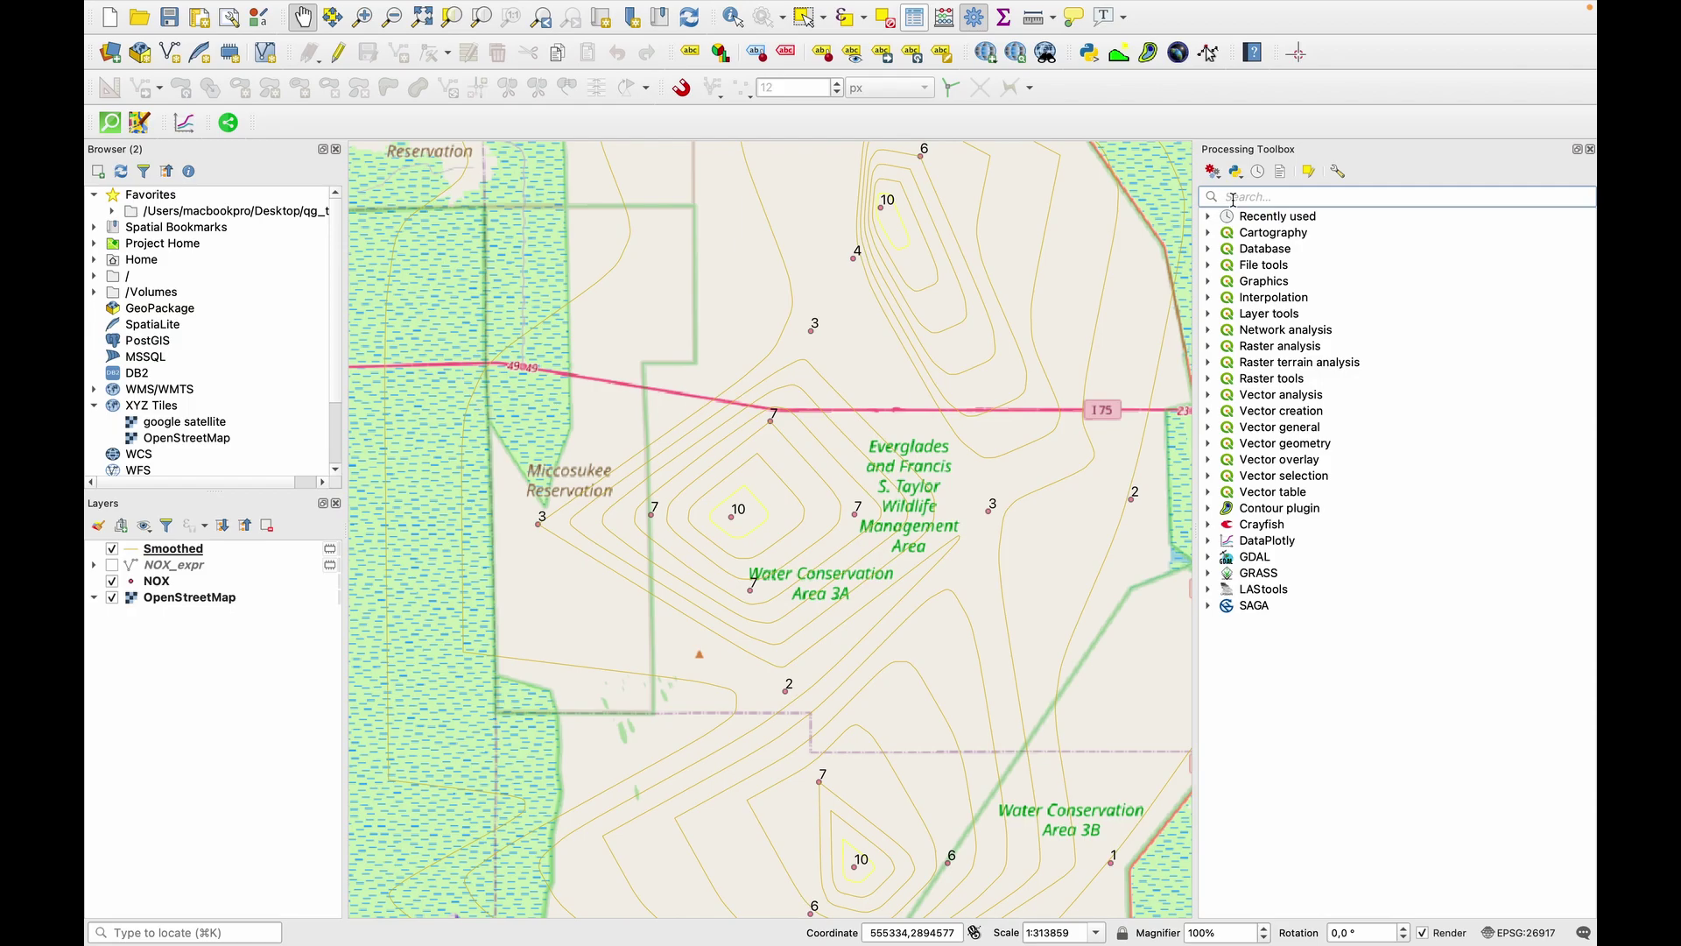
{"action": "type", "text": "multipart to"}
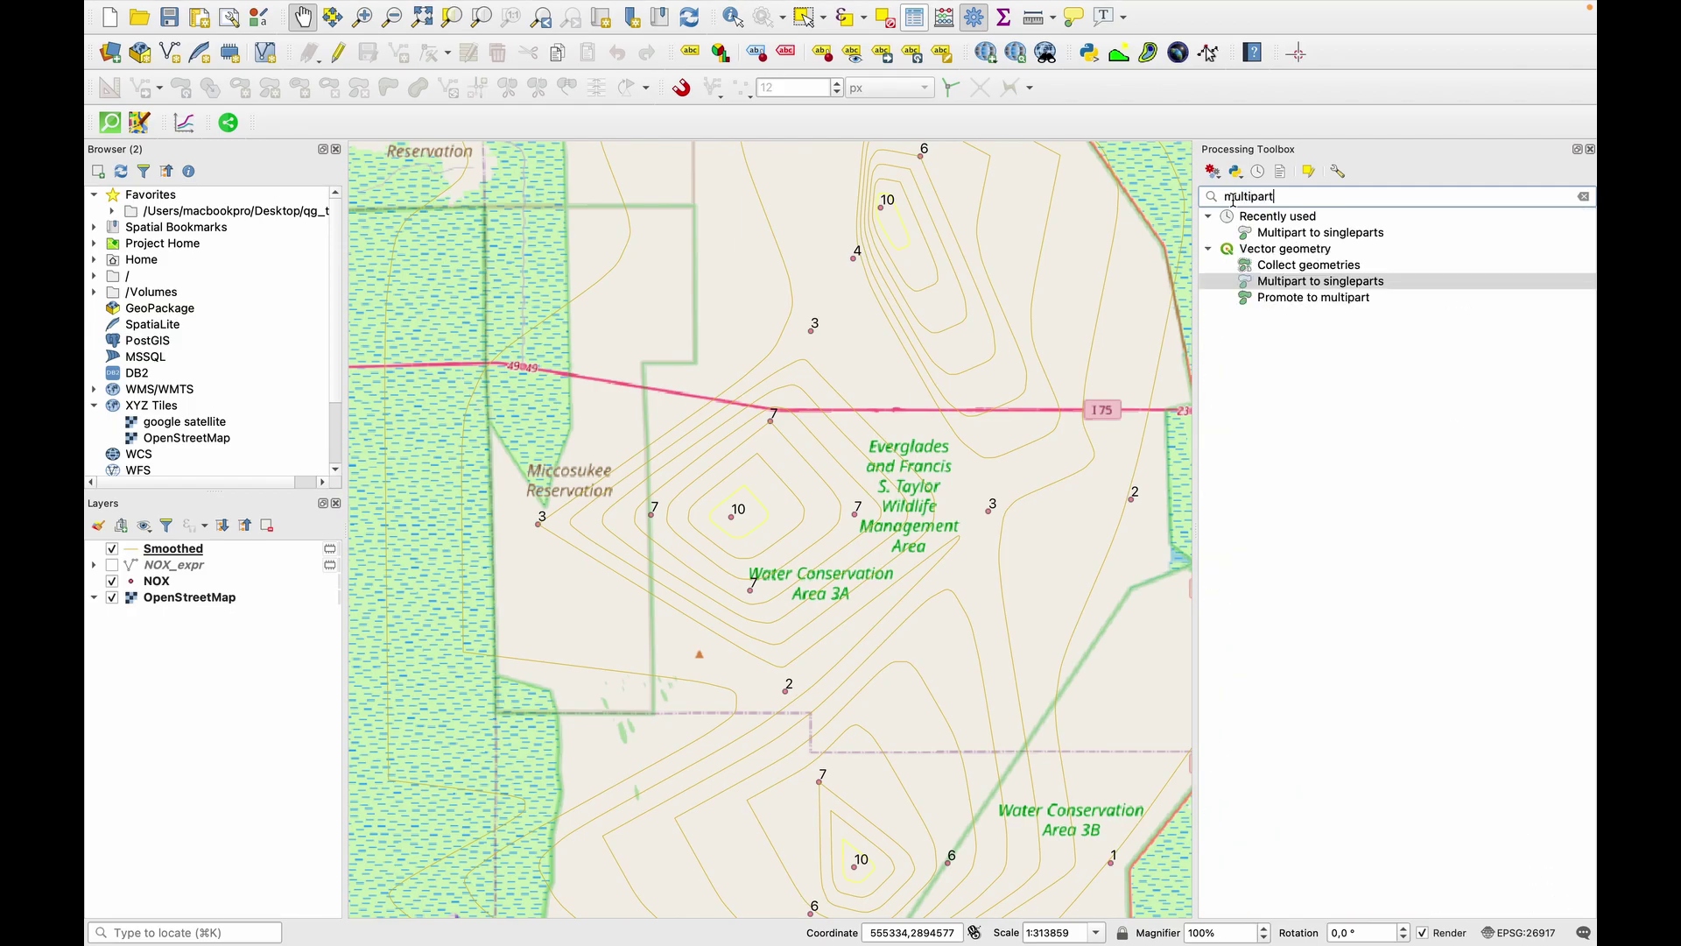
{"action": "double_click", "coordinate": [1280, 282]}
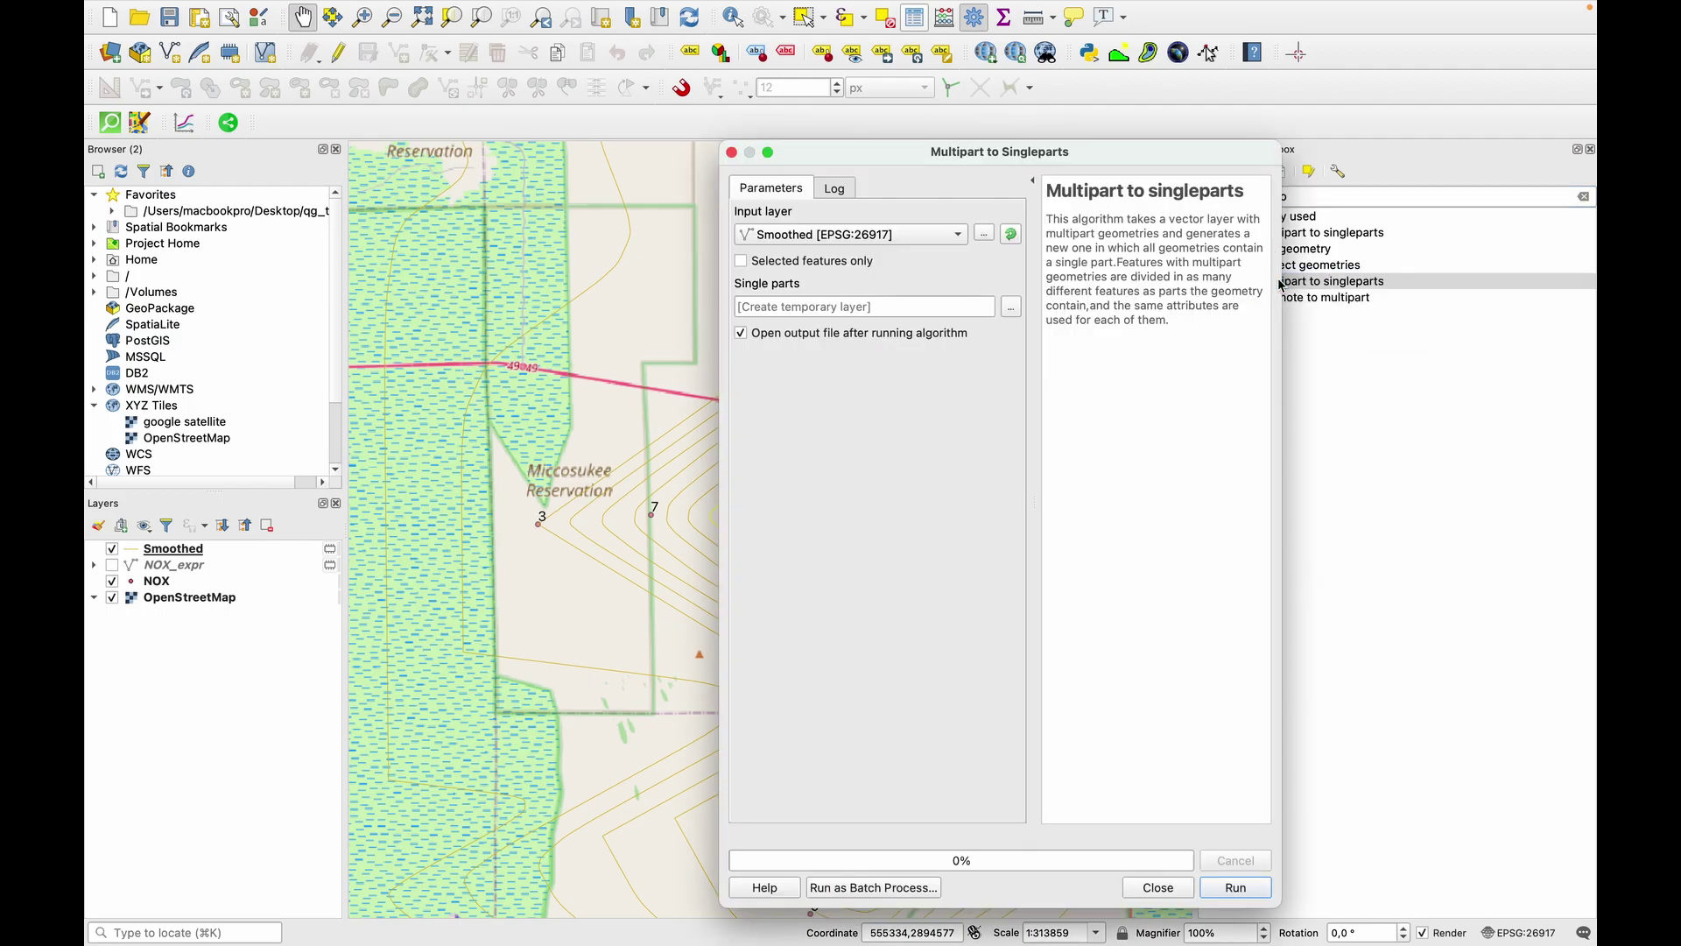
{"action": "left_click", "coordinate": [1219, 888]}
{"action": "left_click", "coordinate": [1157, 887]}
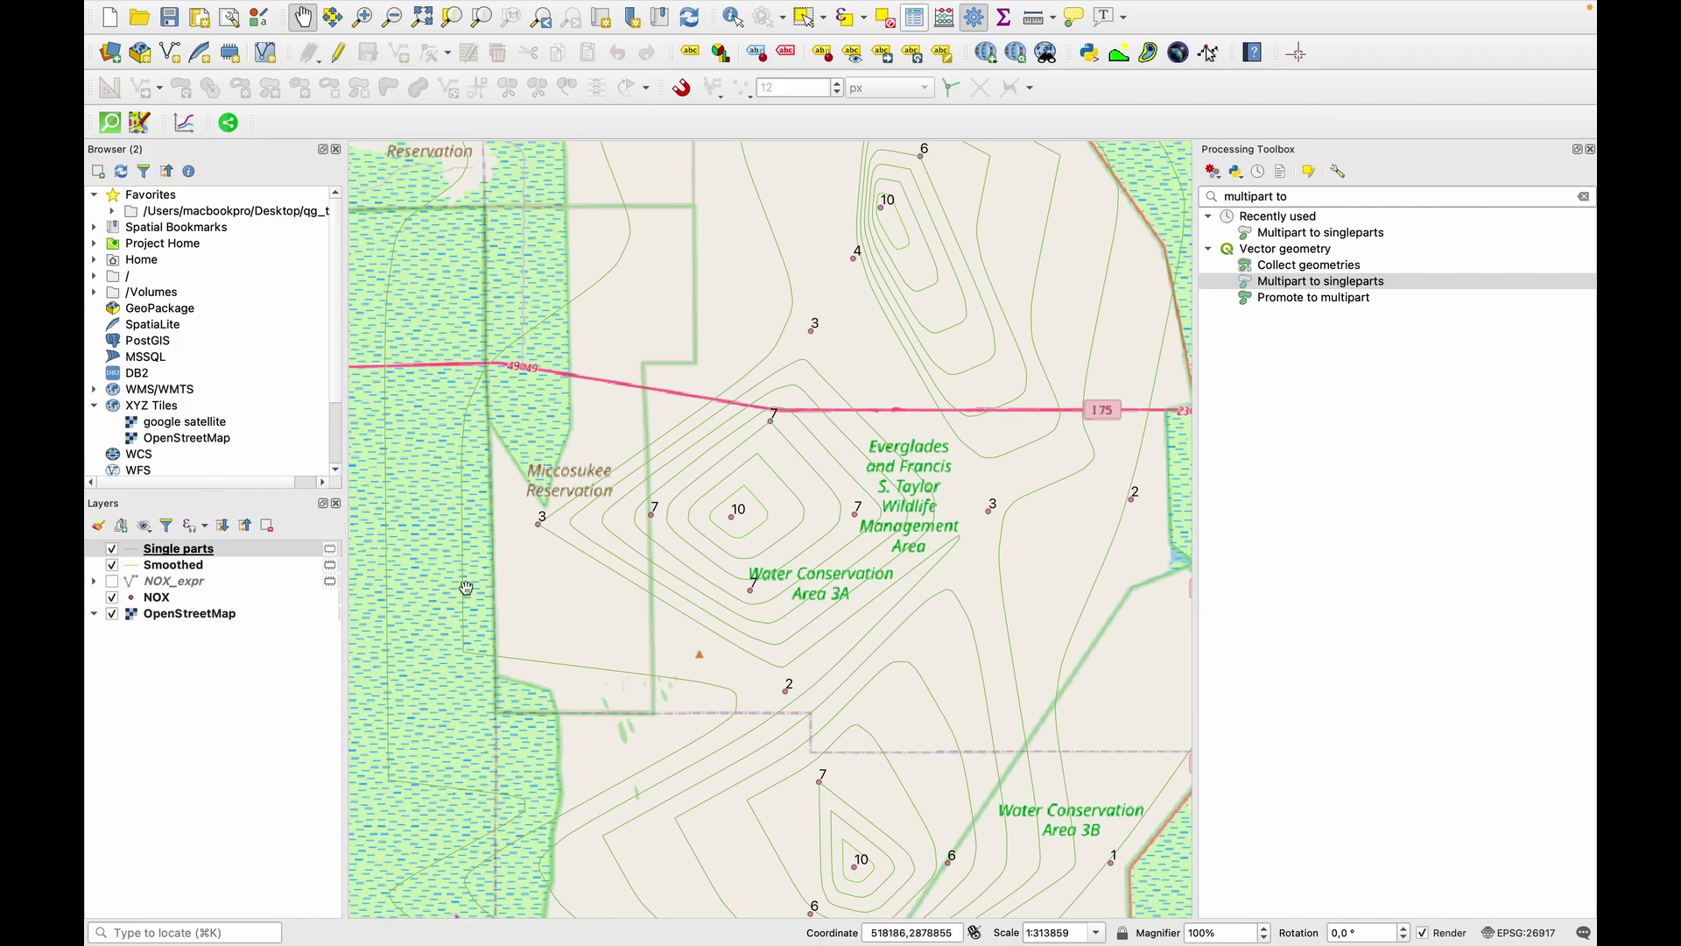
{"action": "left_click", "coordinate": [204, 552]}
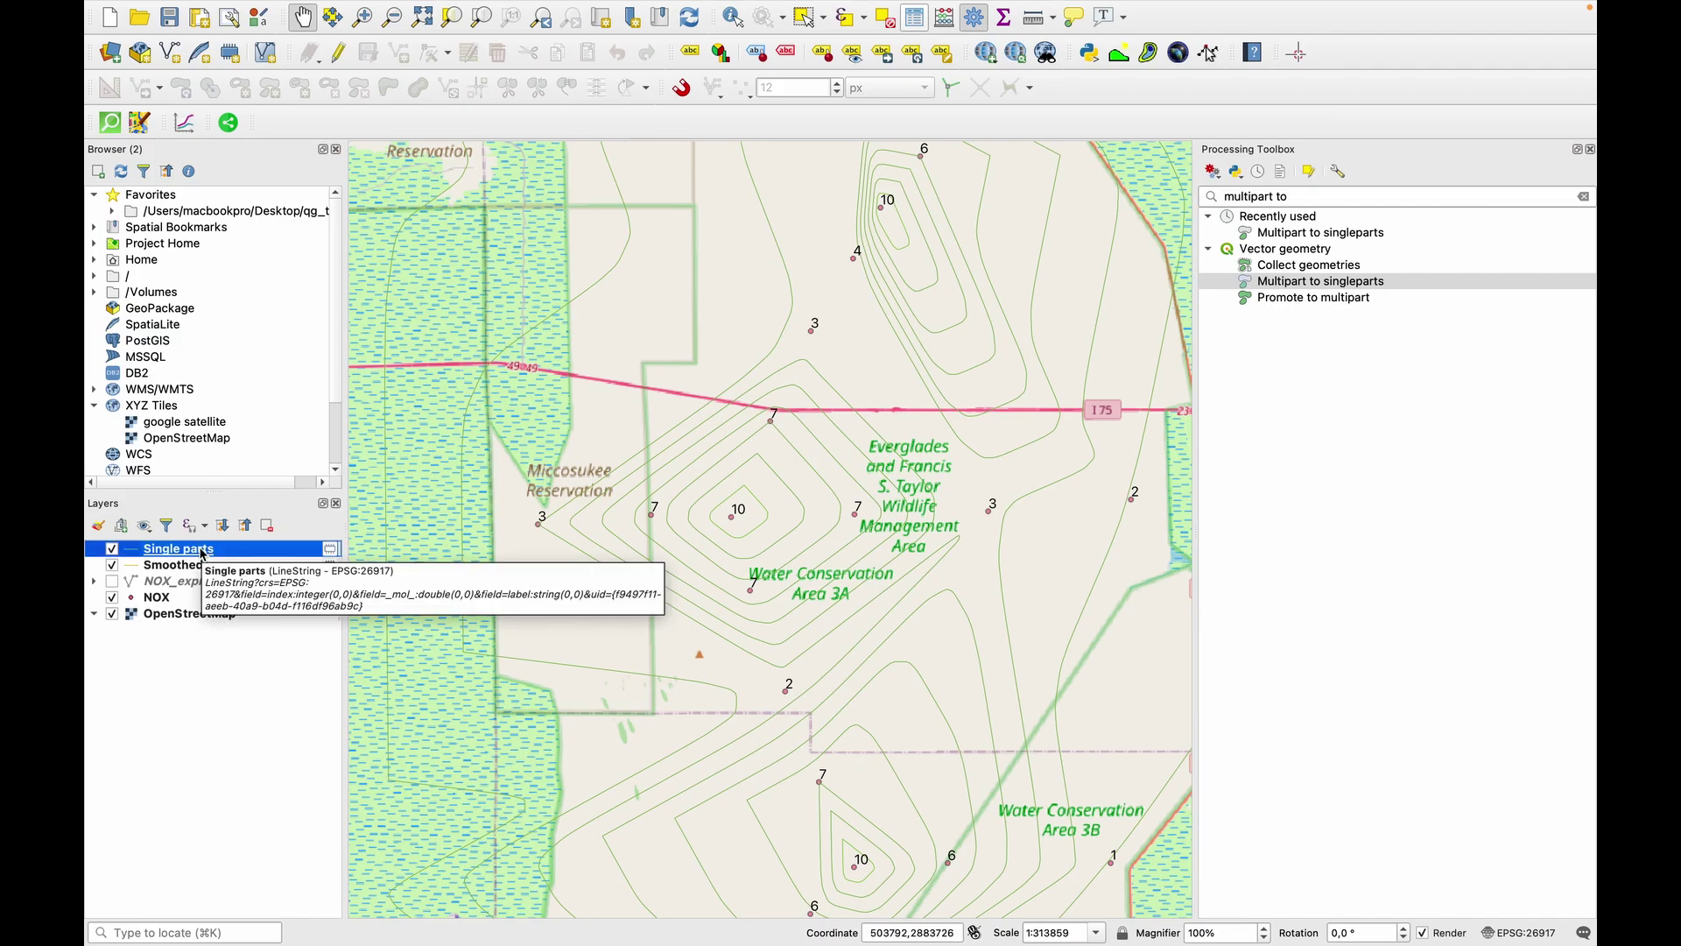
- Check the Single parts attributes, then select the rings around the lower and central 10 peaks
{"action": "left_click", "coordinate": [912, 26]}
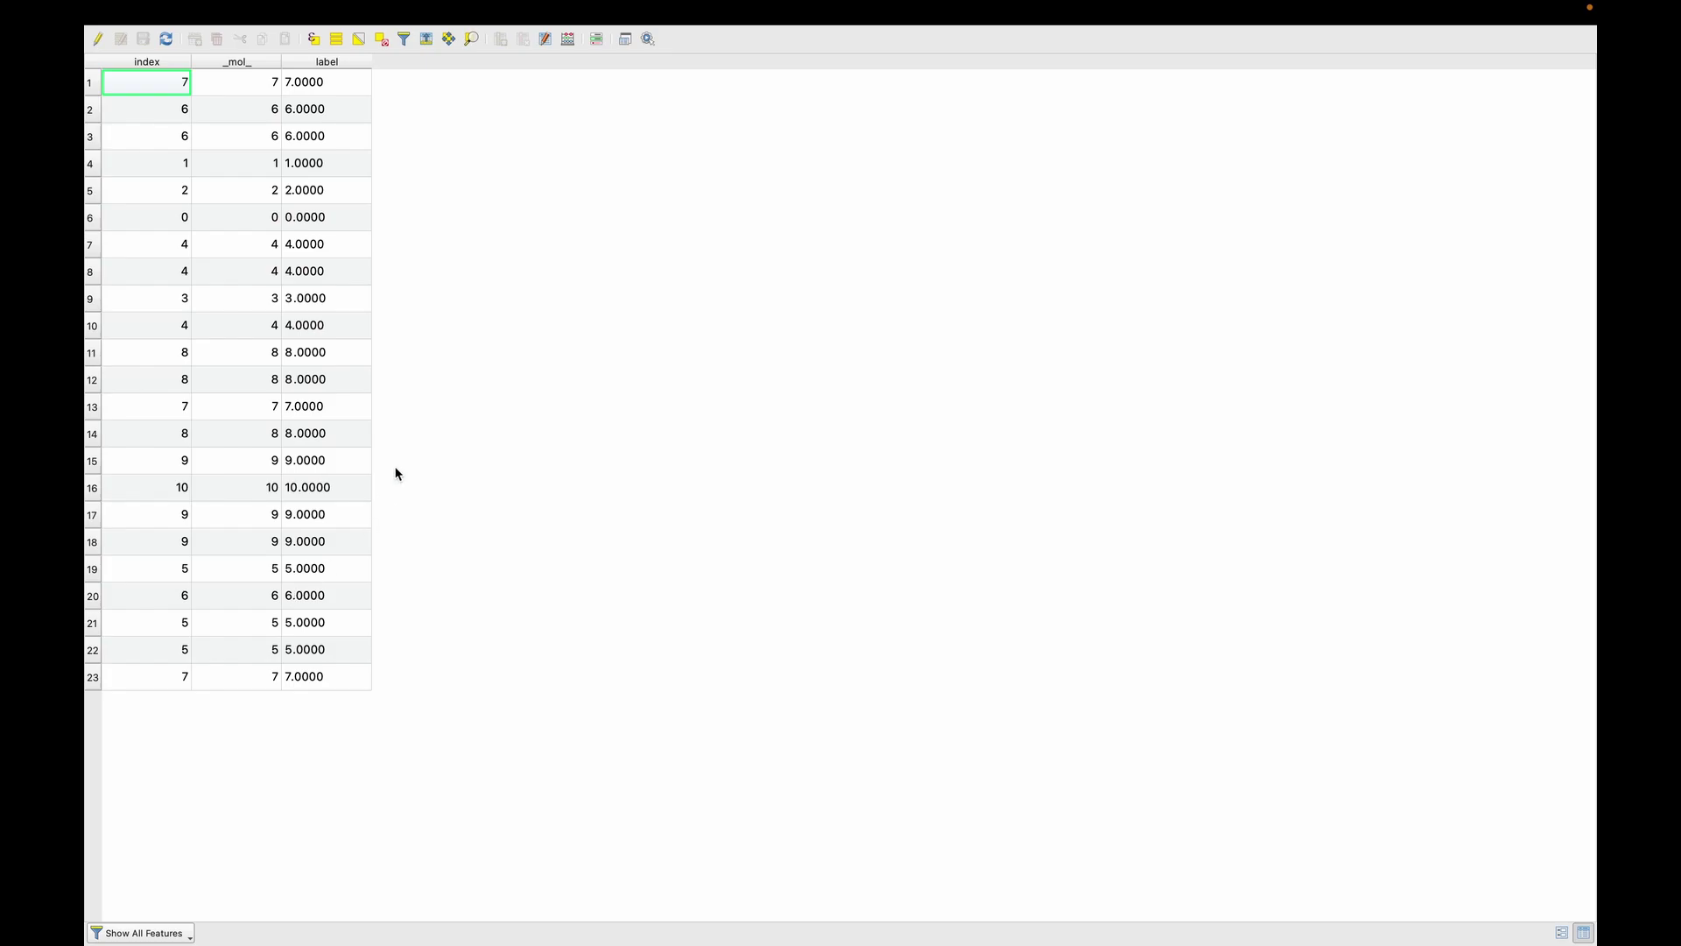
{"action": "key", "text": "super+w"}
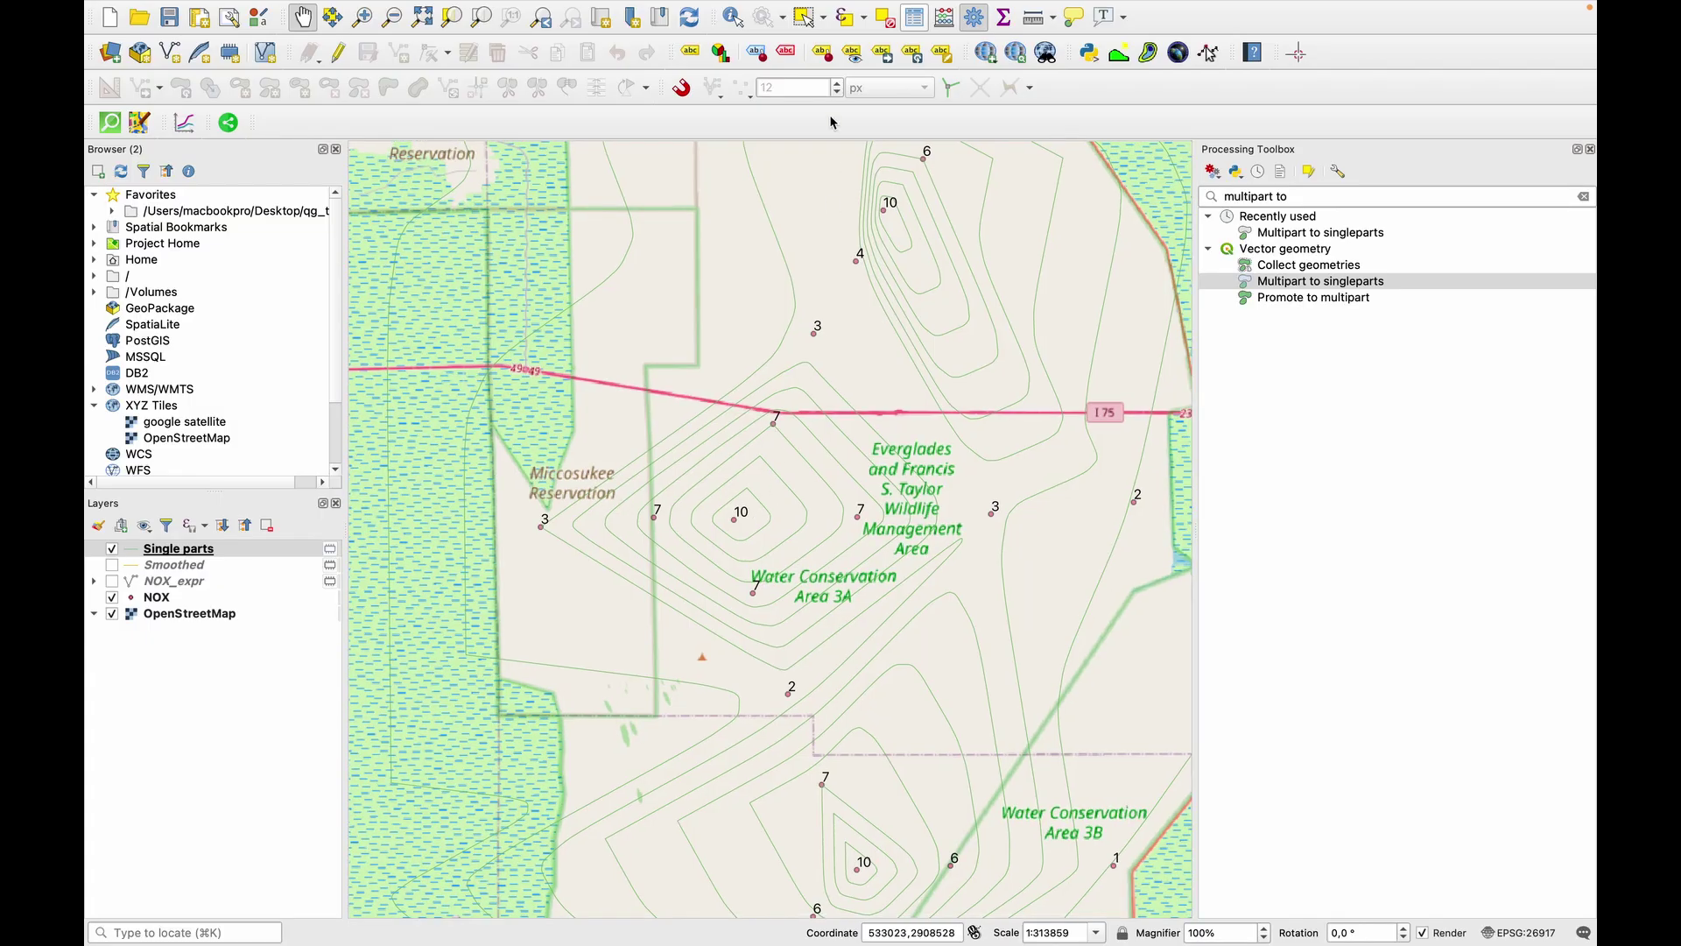
{"action": "left_click", "coordinate": [807, 18]}
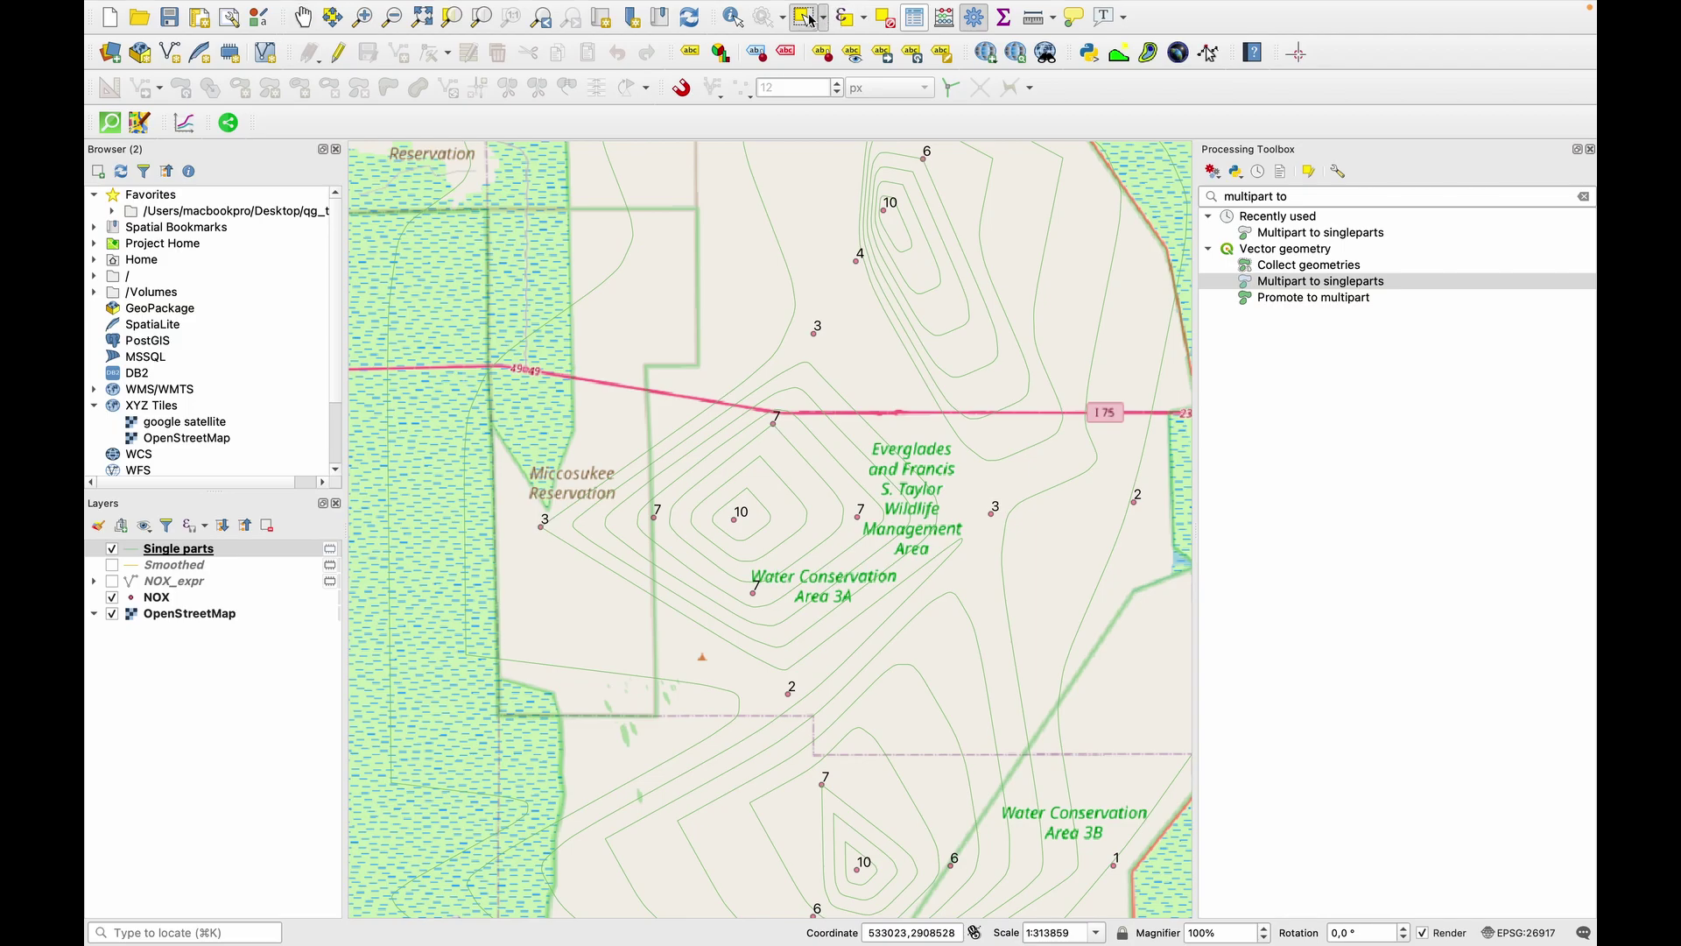
{"action": "left_click", "coordinate": [878, 871]}
{"action": "left_click", "coordinate": [802, 533], "text": "shift"}
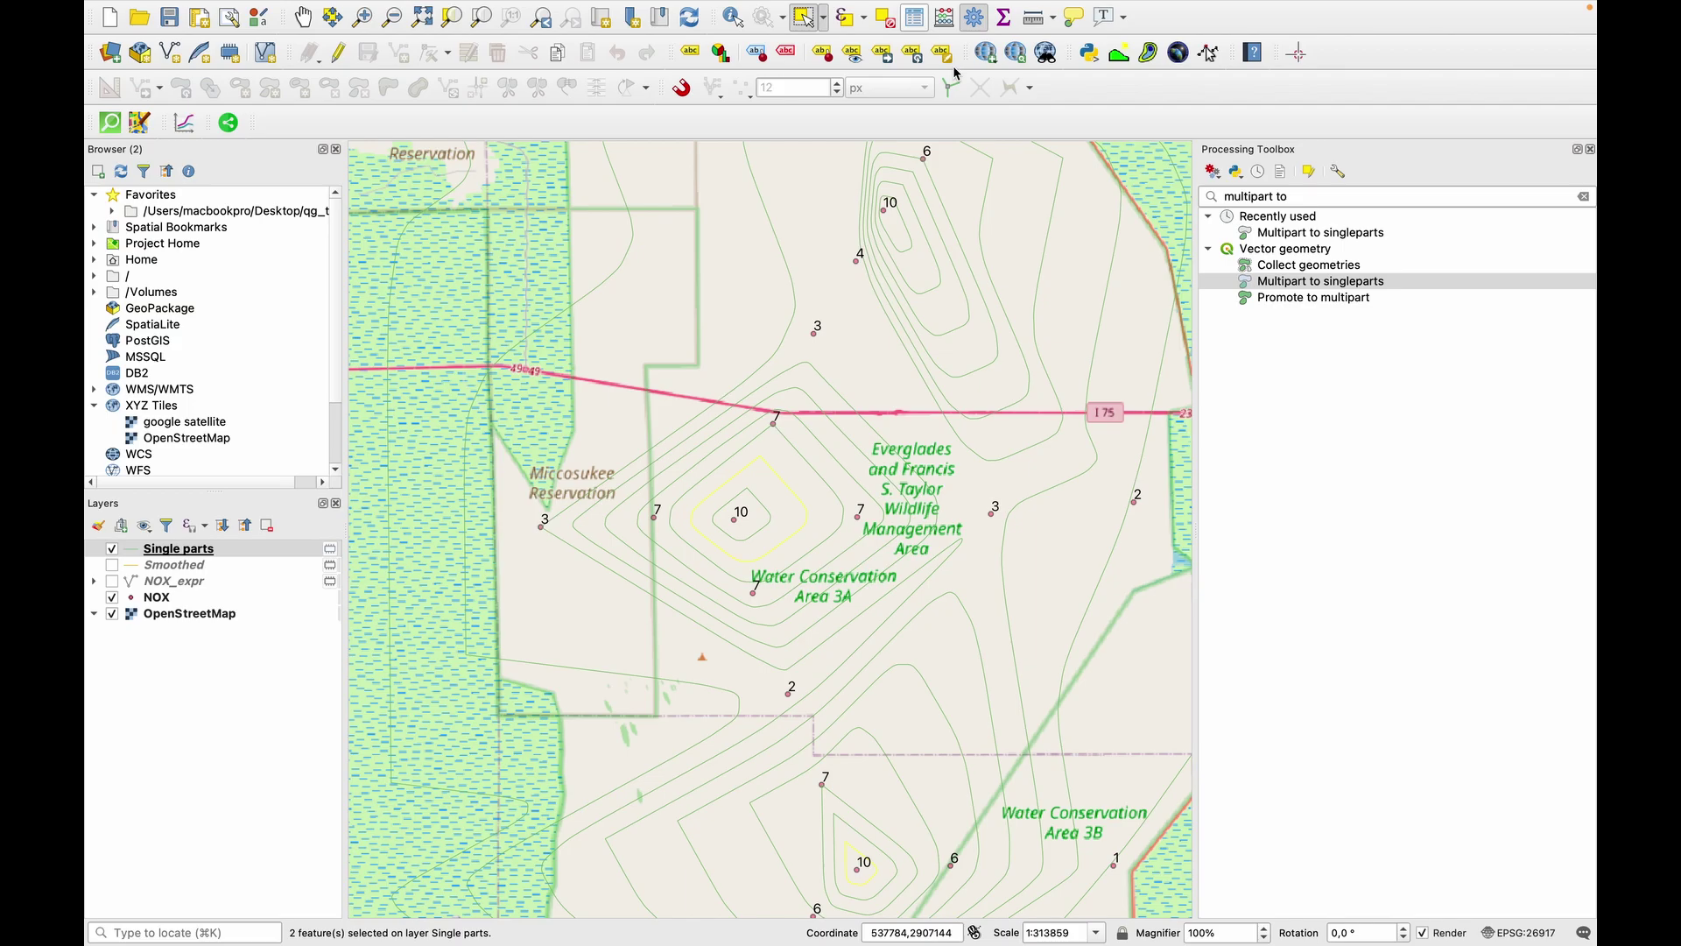
- Delete the two selected rings within an edit session on Single parts
{"action": "left_click", "coordinate": [338, 54]}
{"action": "left_click", "coordinate": [496, 55]}
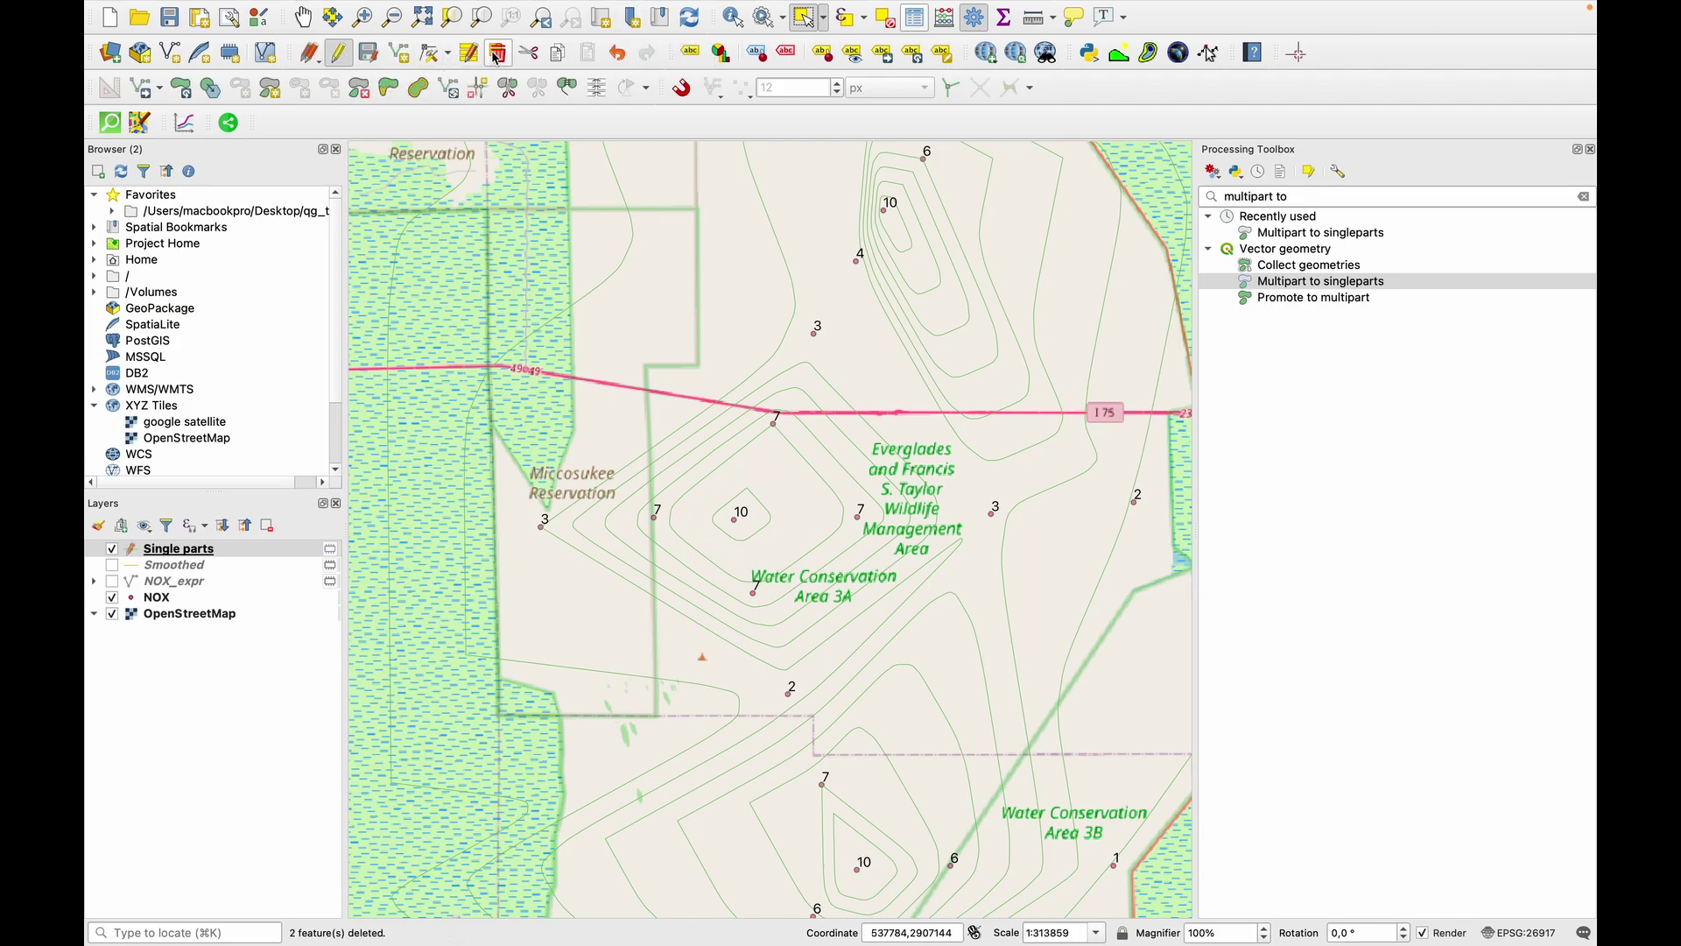
{"action": "left_click", "coordinate": [338, 53]}
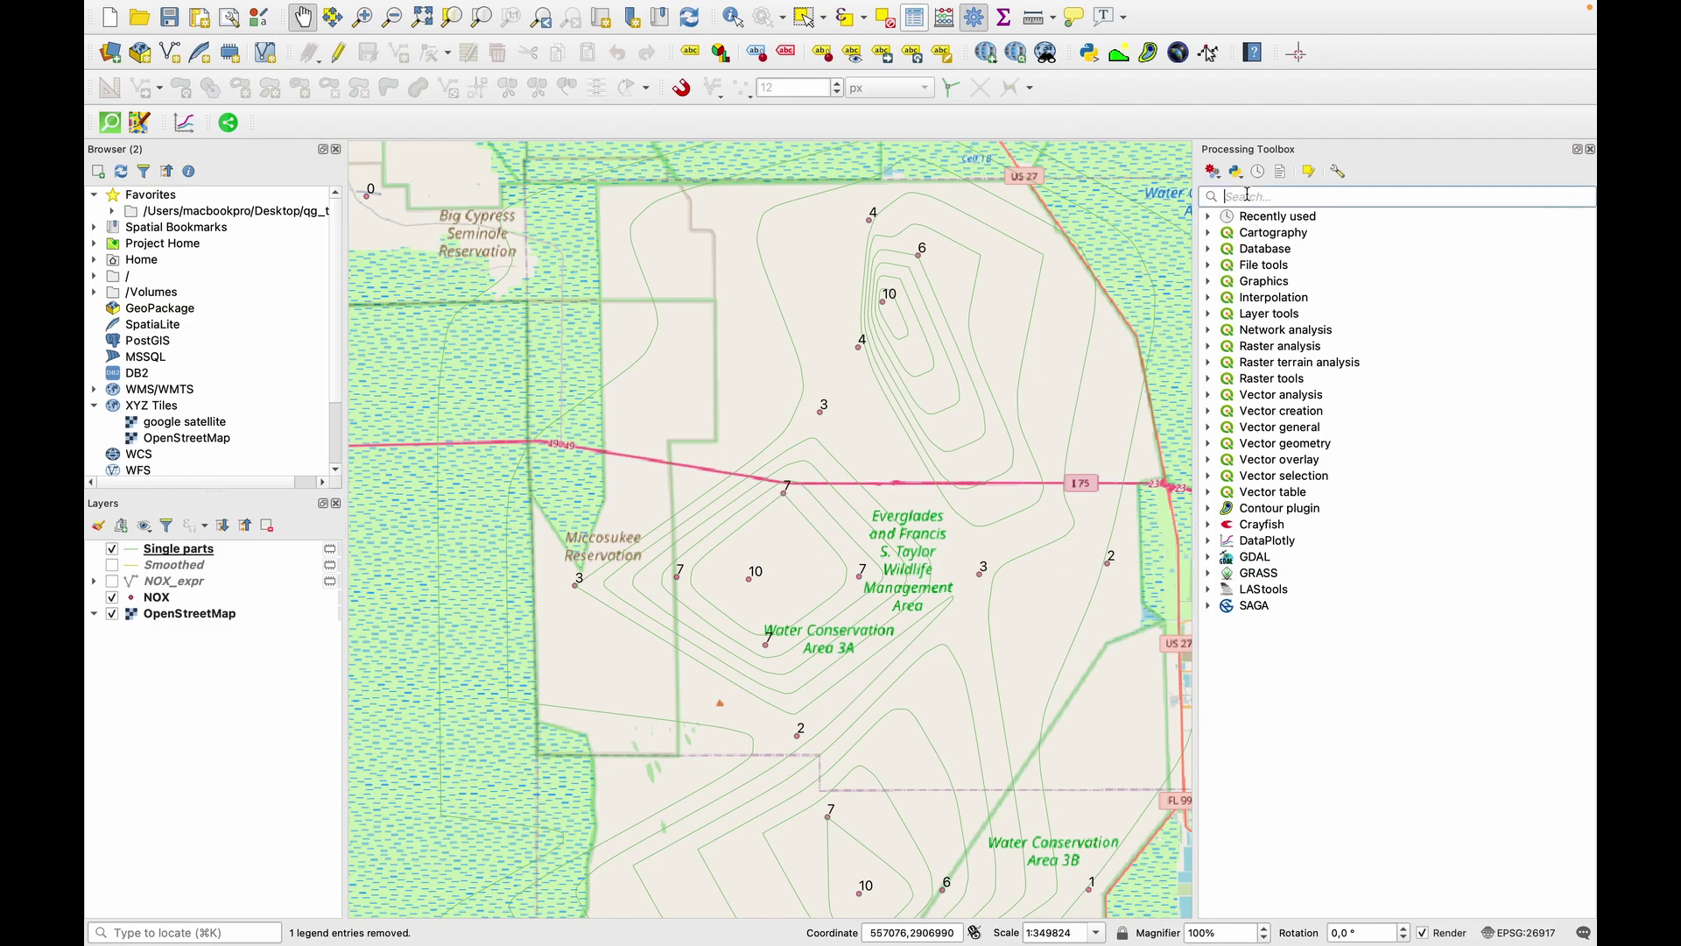
- Run Lines to polygons on the Single parts contours to create a Polygons layer
{"action": "type", "text": "pol"}
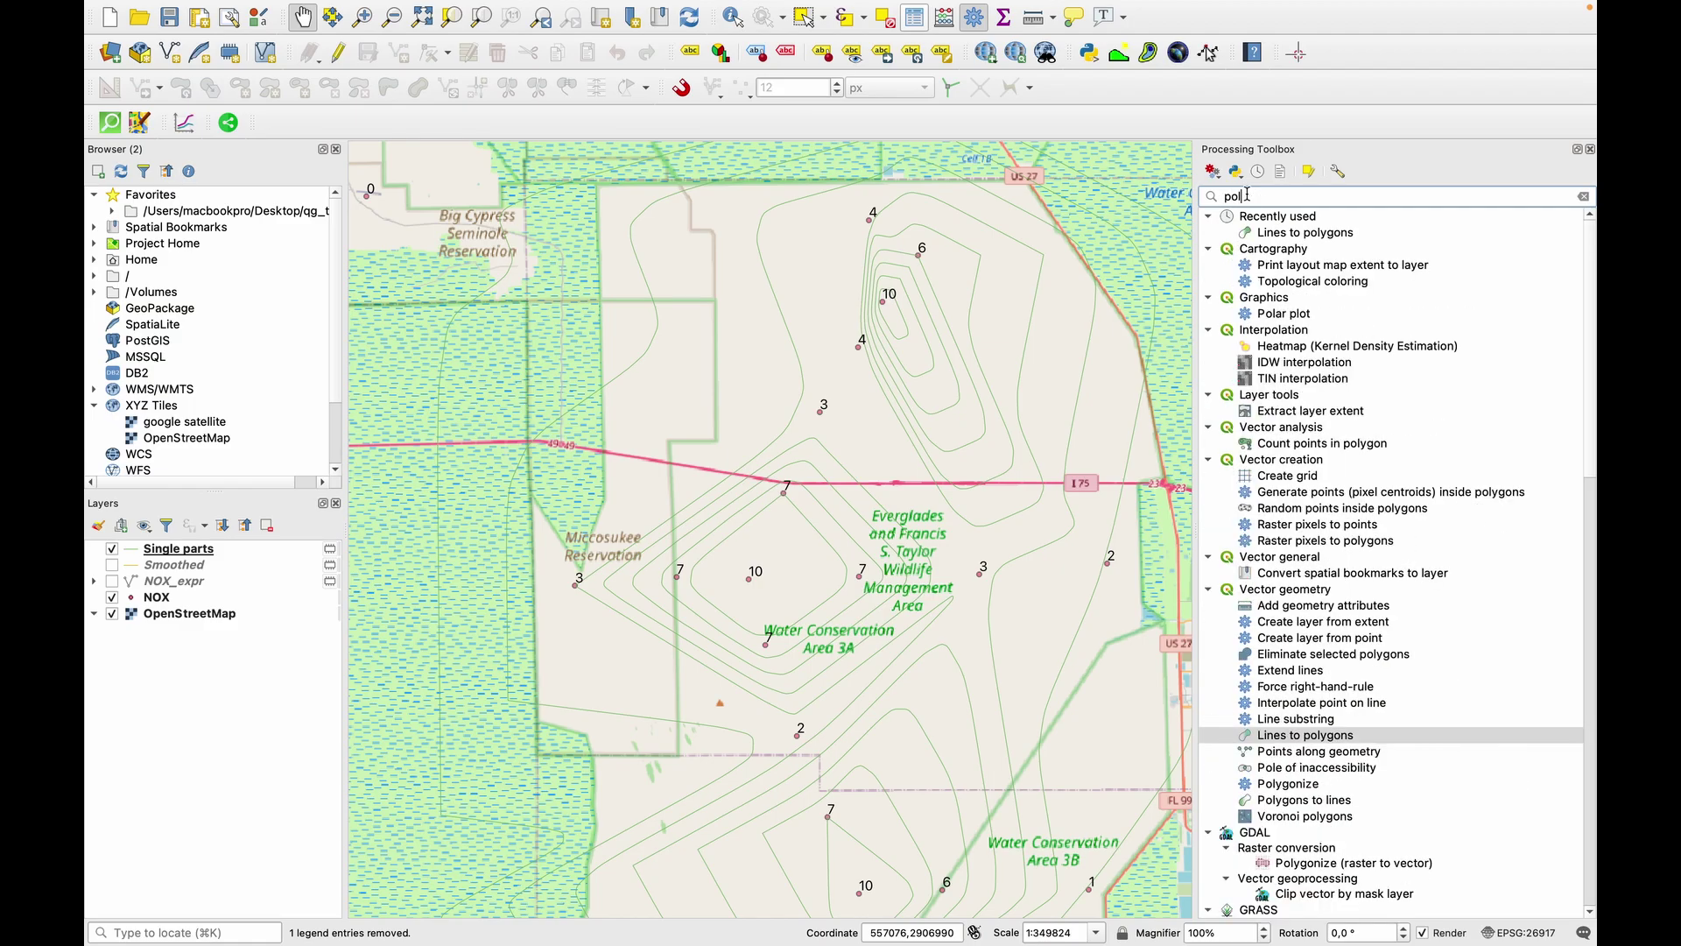
{"action": "key", "text": "BackSpace"}
{"action": "key", "text": "BackSpace"}
{"action": "key", "text": "BackSpace"}
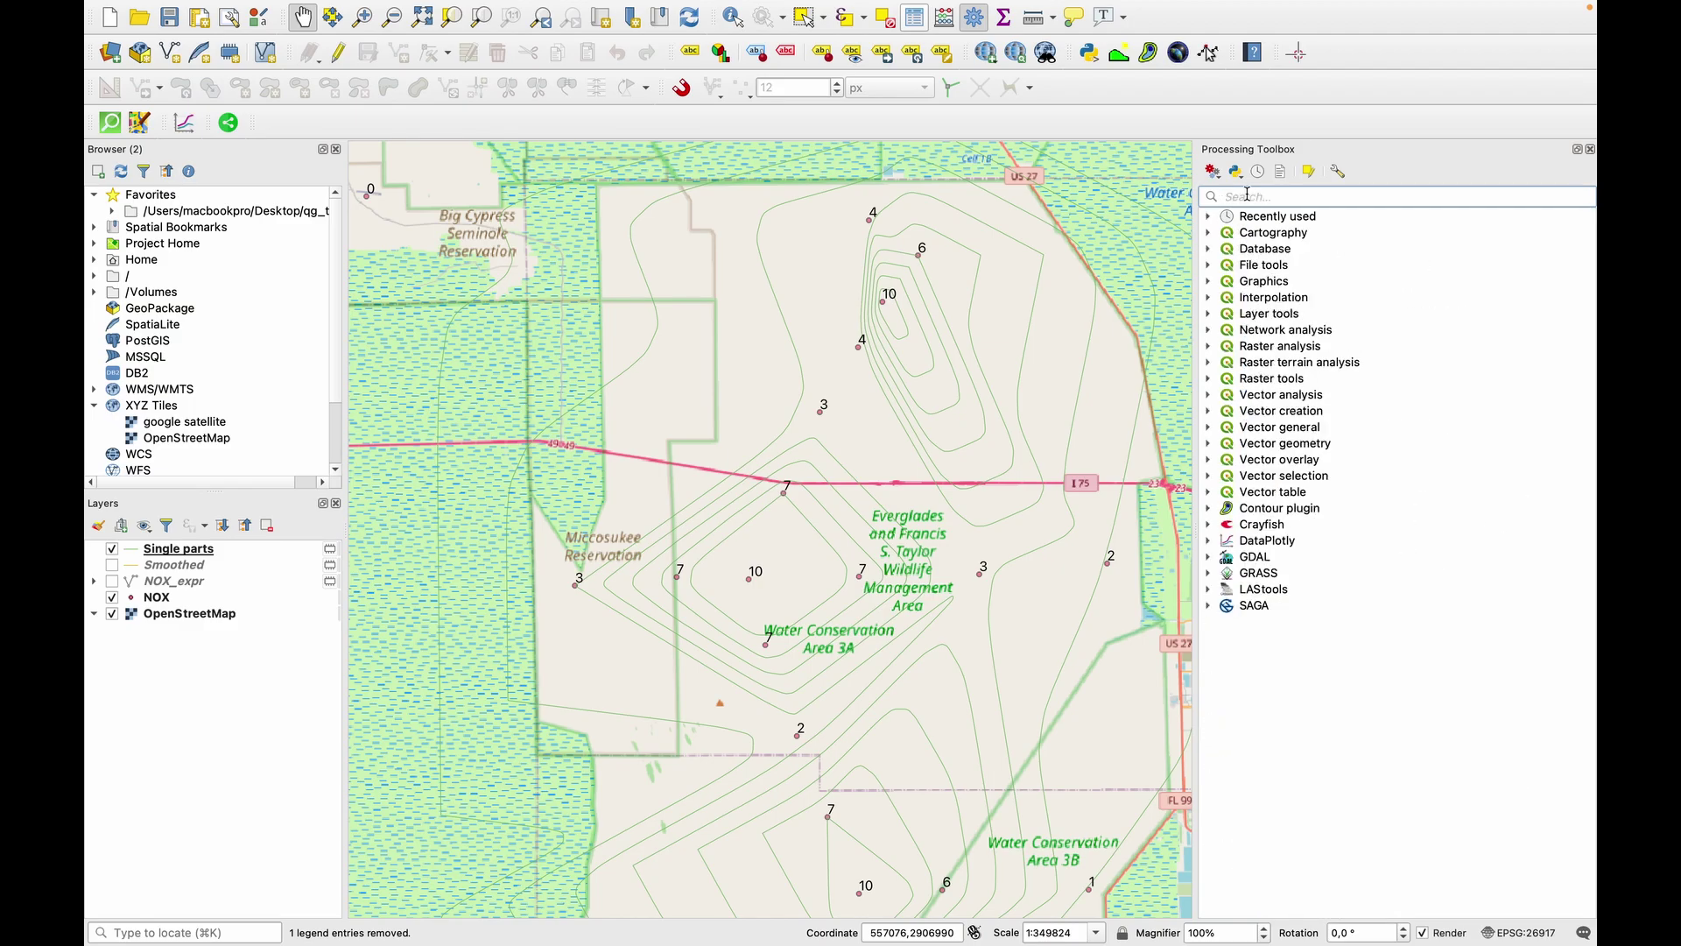
{"action": "type", "text": "lines to pol"}
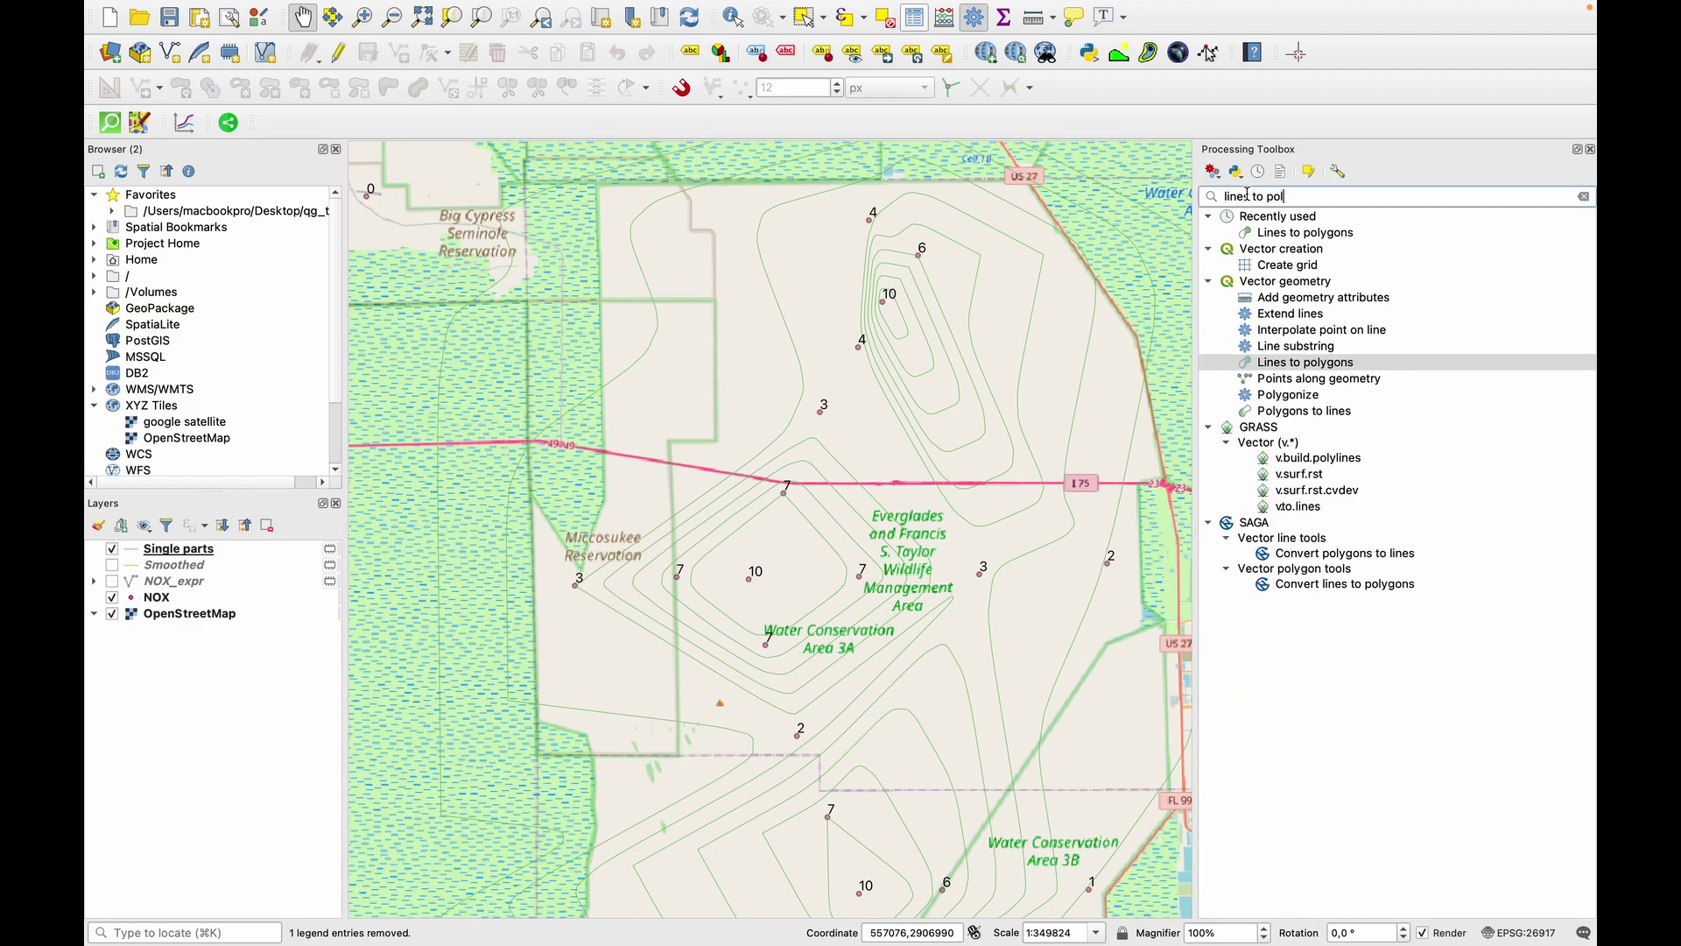
{"action": "type", "text": "ygons"}
{"action": "left_click", "coordinate": [1300, 314]}
{"action": "double_click", "coordinate": [1299, 316]}
{"action": "left_click", "coordinate": [1236, 888]}
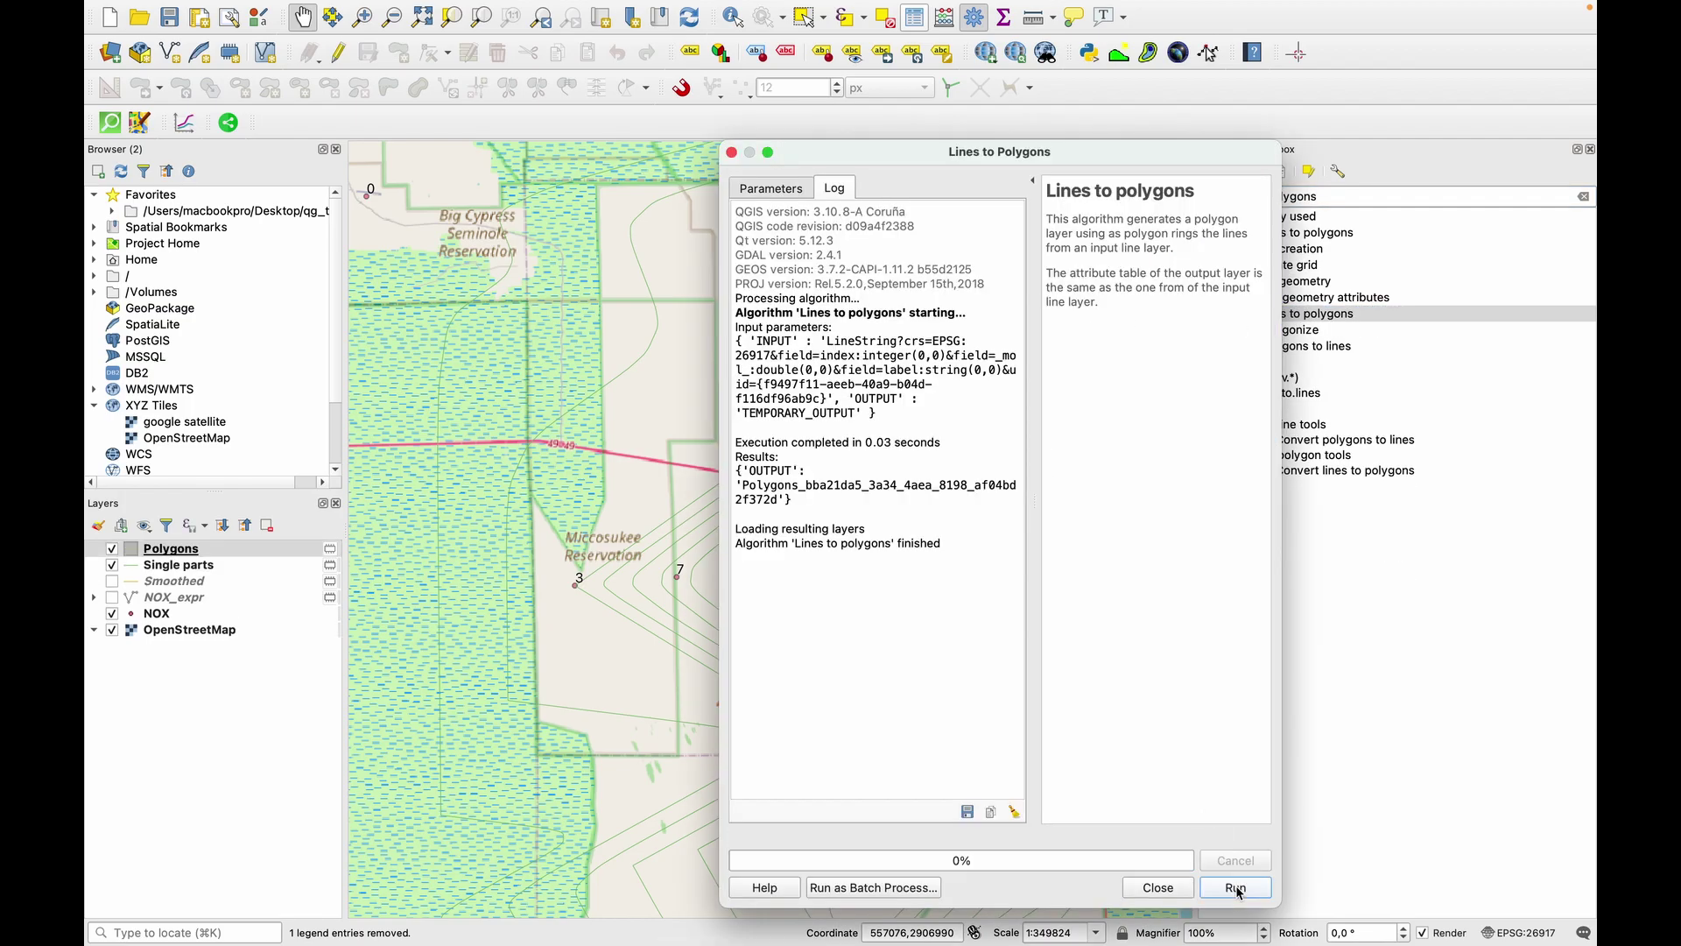
{"action": "left_click", "coordinate": [1158, 888]}
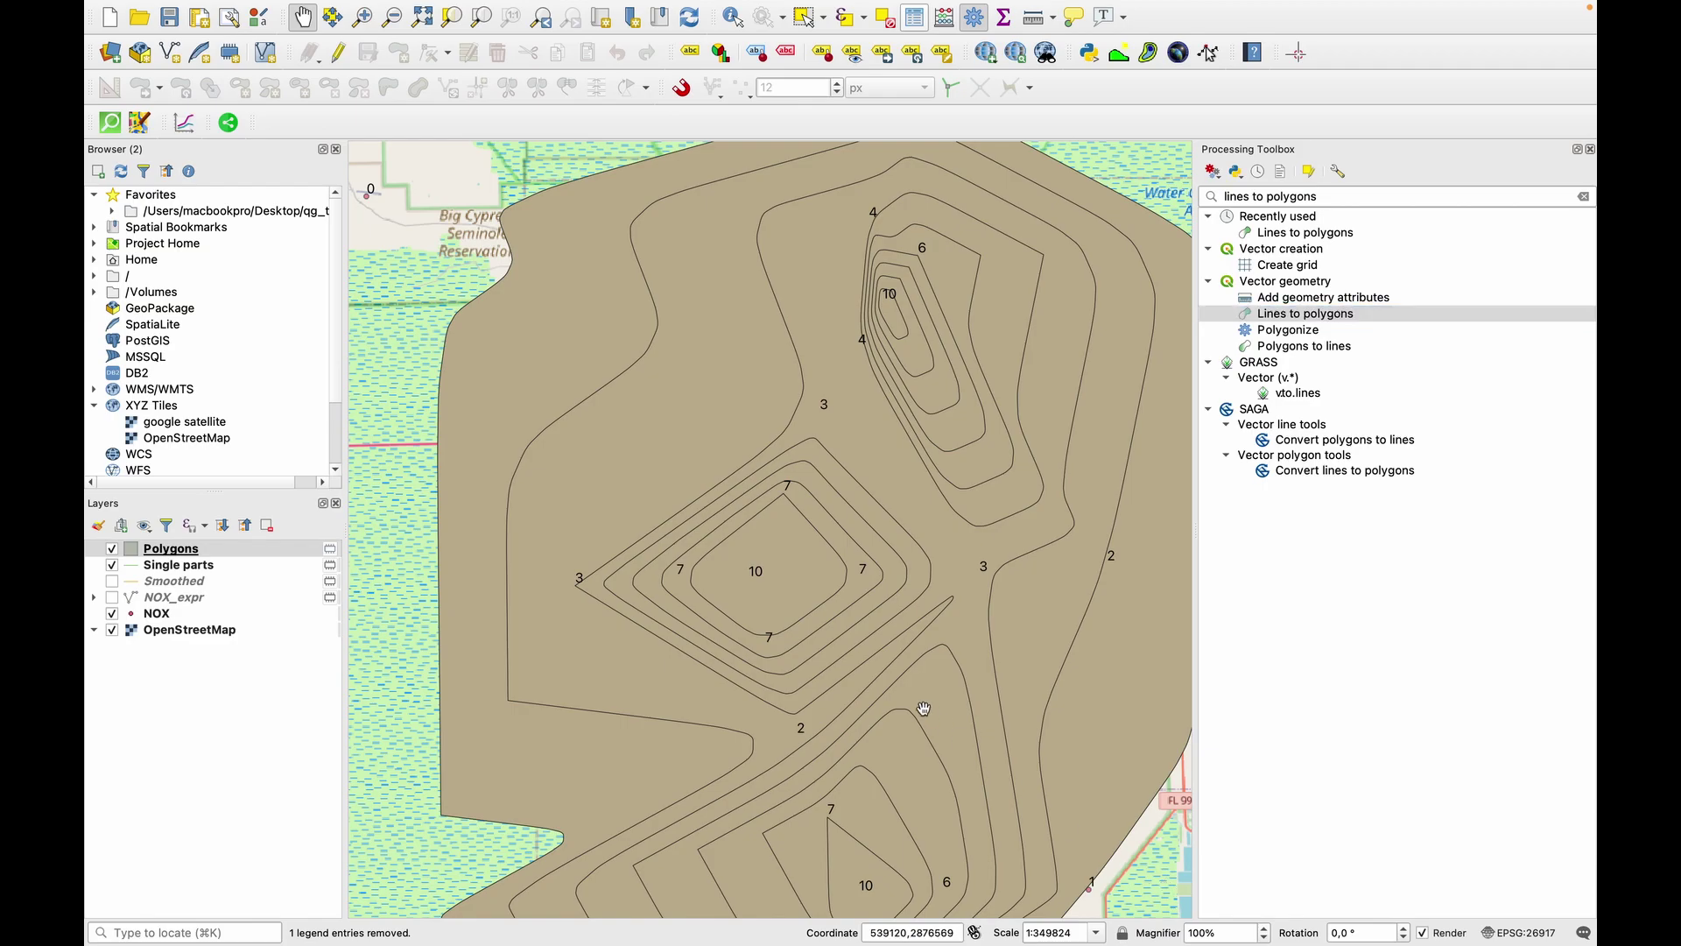
{"action": "scroll", "coordinate": [924, 709], "scroll_direction": "down", "scroll_amount": 2}
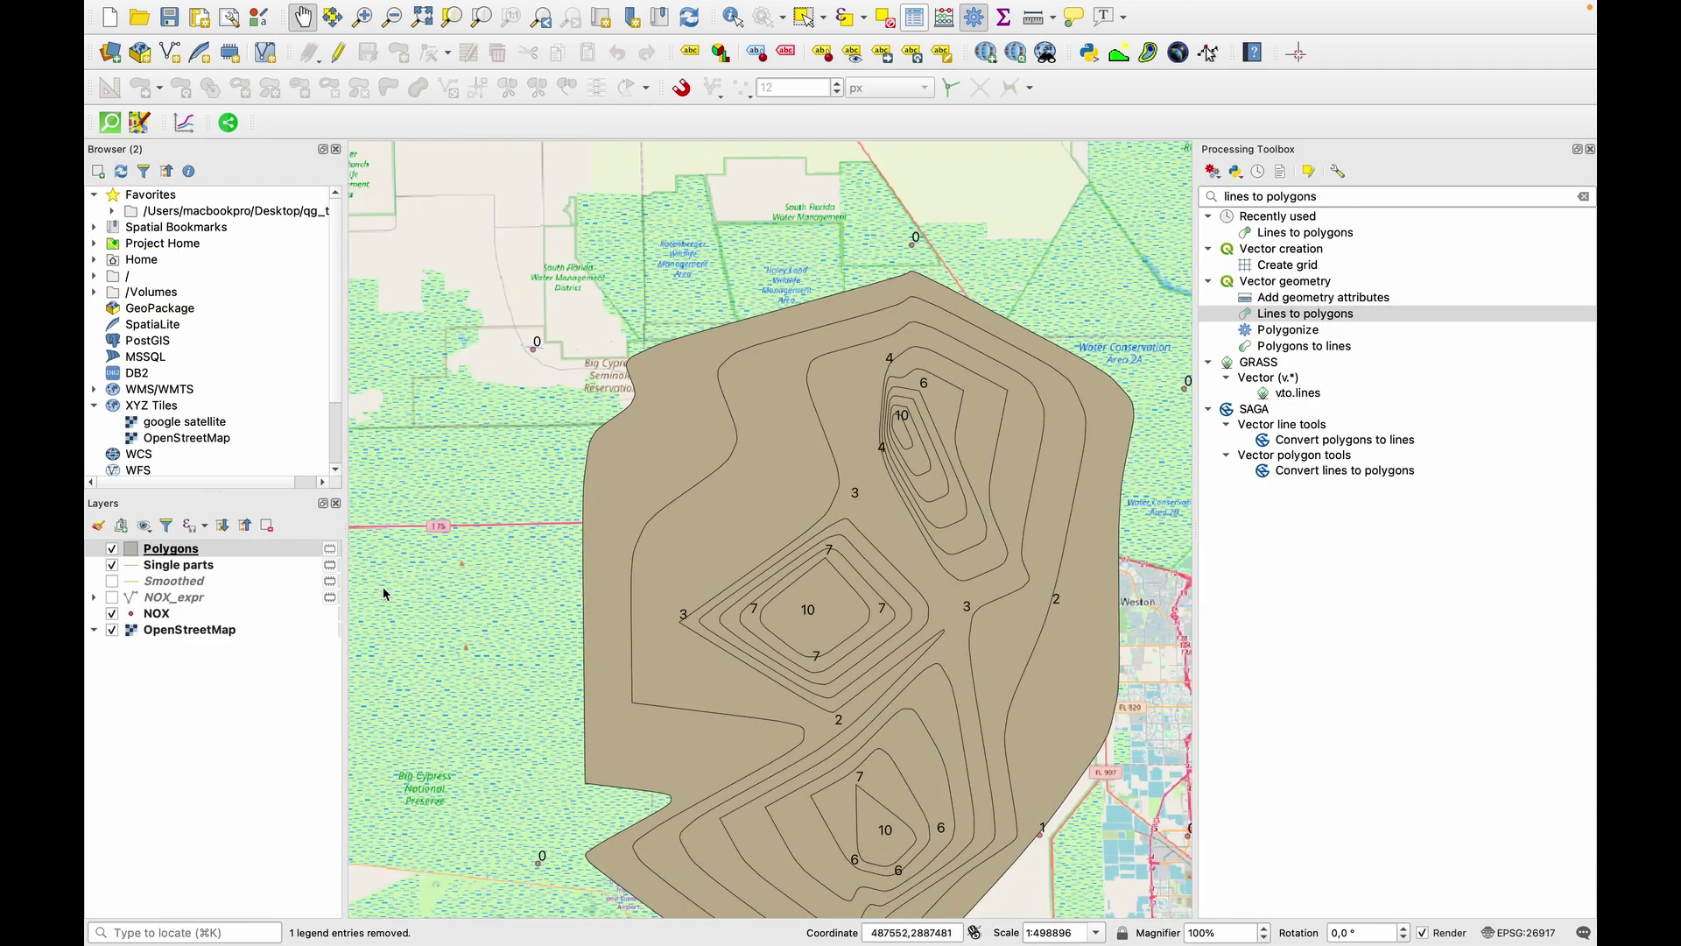
- Categorize the Polygons layer by _mol_ with the Magma ramp, classifying values 0–10
{"action": "double_click", "coordinate": [184, 549]}
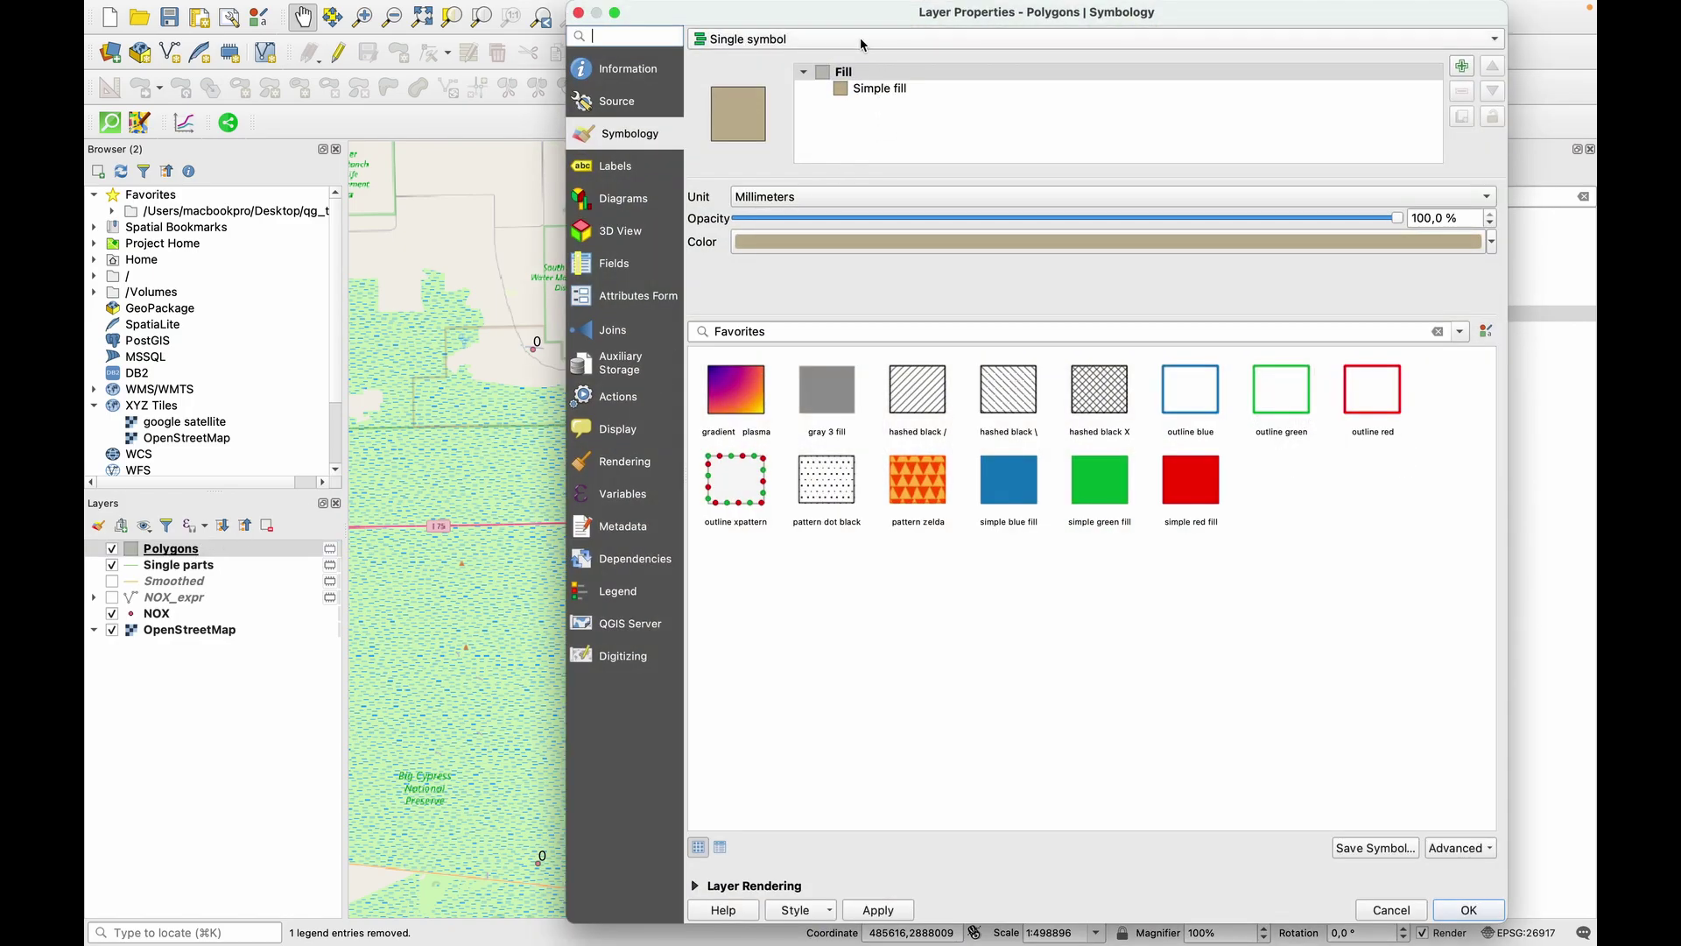
{"action": "left_click", "coordinate": [860, 37]}
{"action": "left_click", "coordinate": [851, 58]}
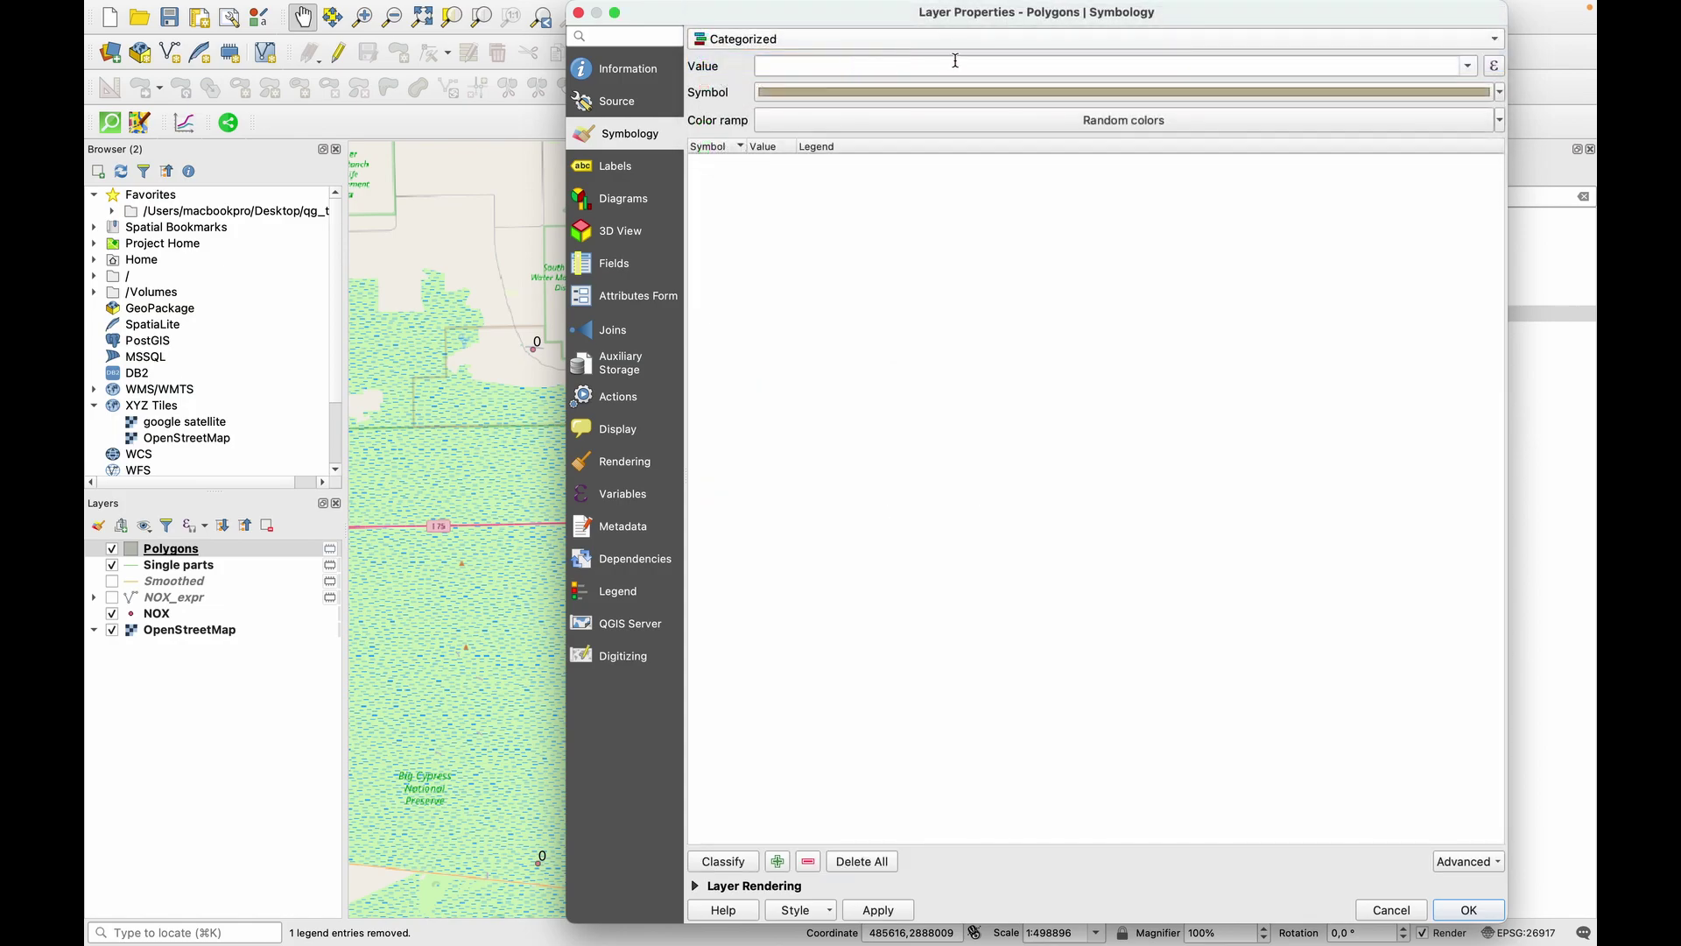
{"action": "left_click", "coordinate": [1469, 66]}
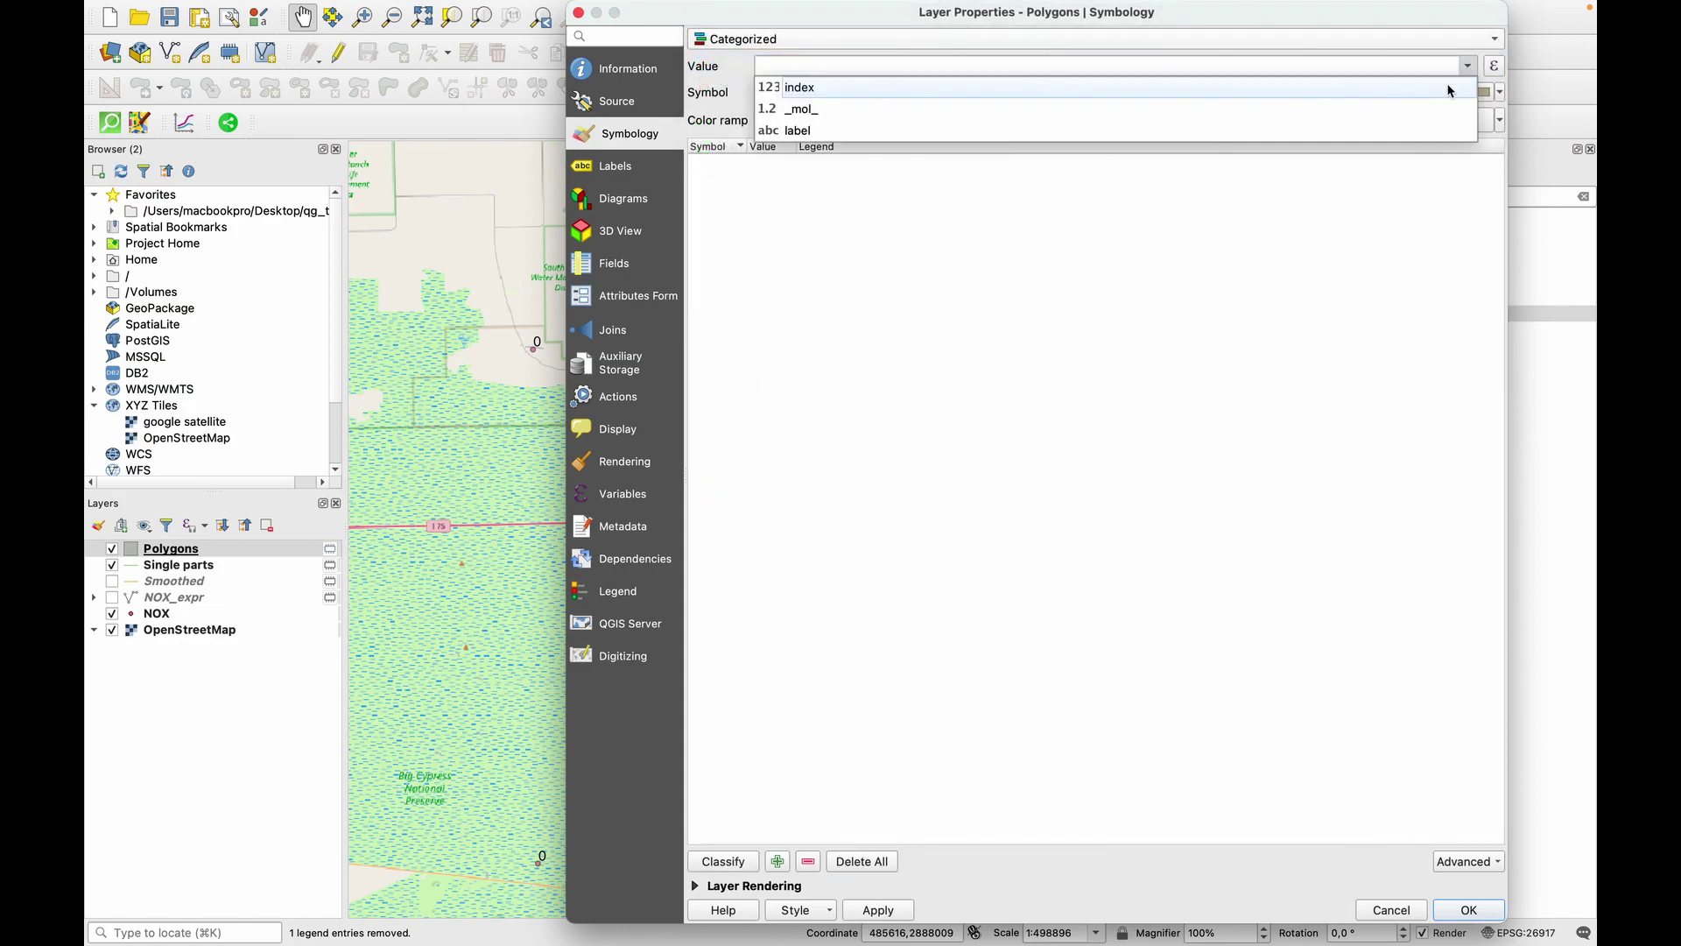
{"action": "left_click", "coordinate": [1408, 111]}
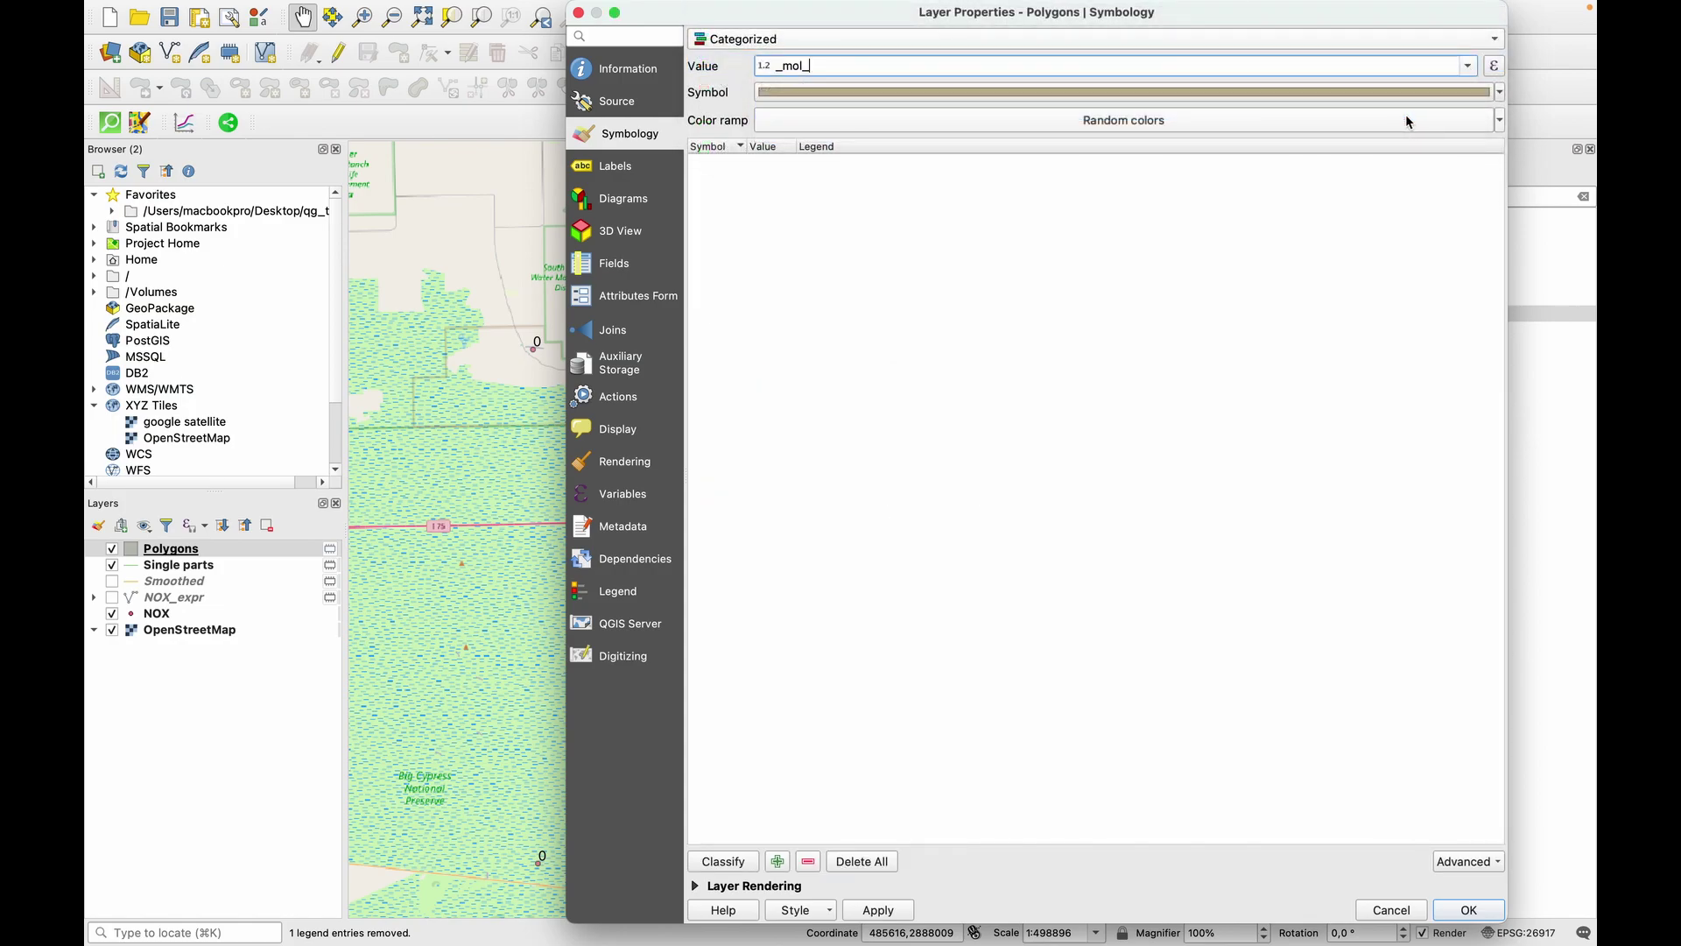
{"action": "left_click", "coordinate": [1496, 121]}
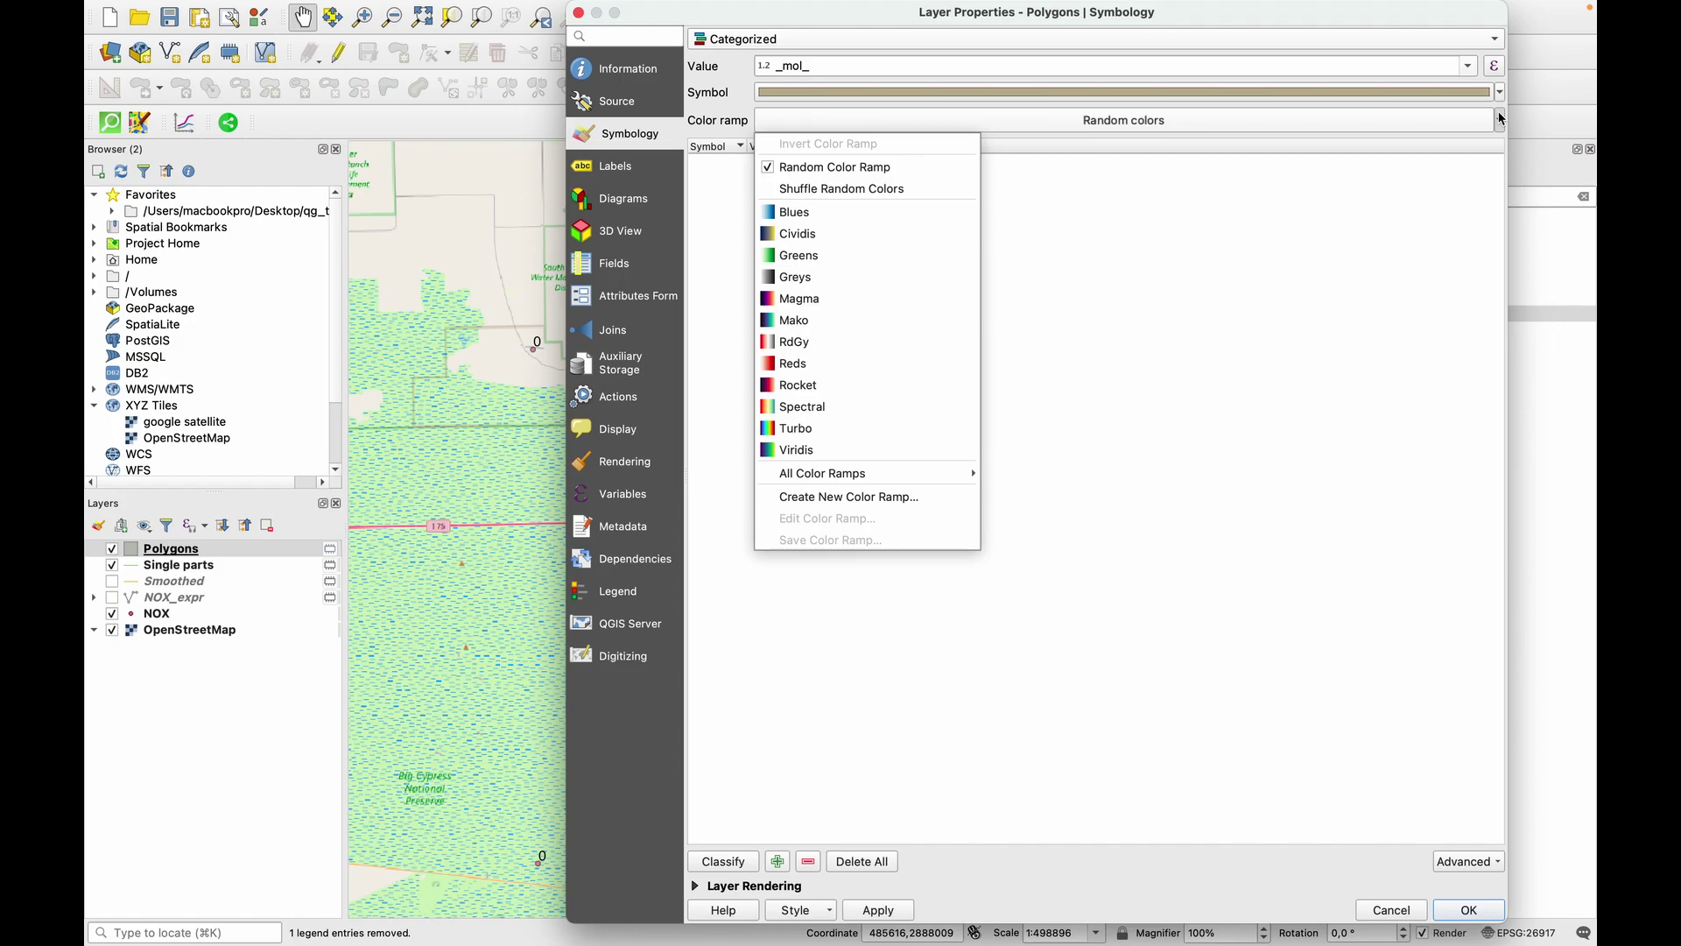
{"action": "left_click", "coordinate": [818, 301]}
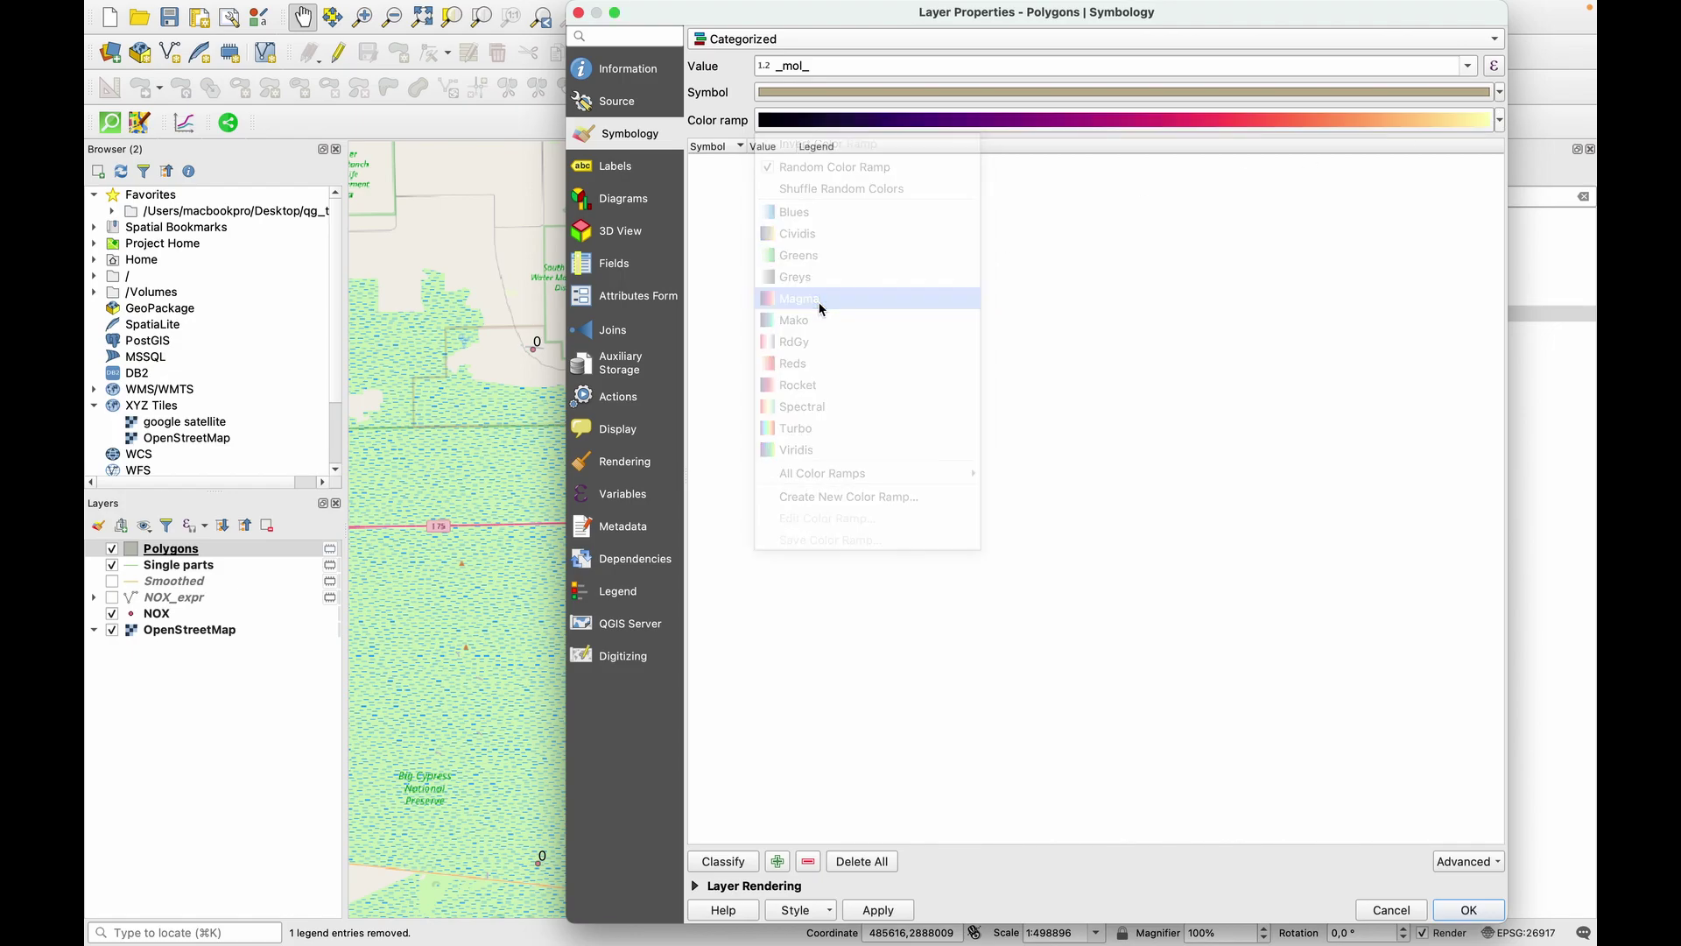
{"action": "left_click", "coordinate": [1500, 121]}
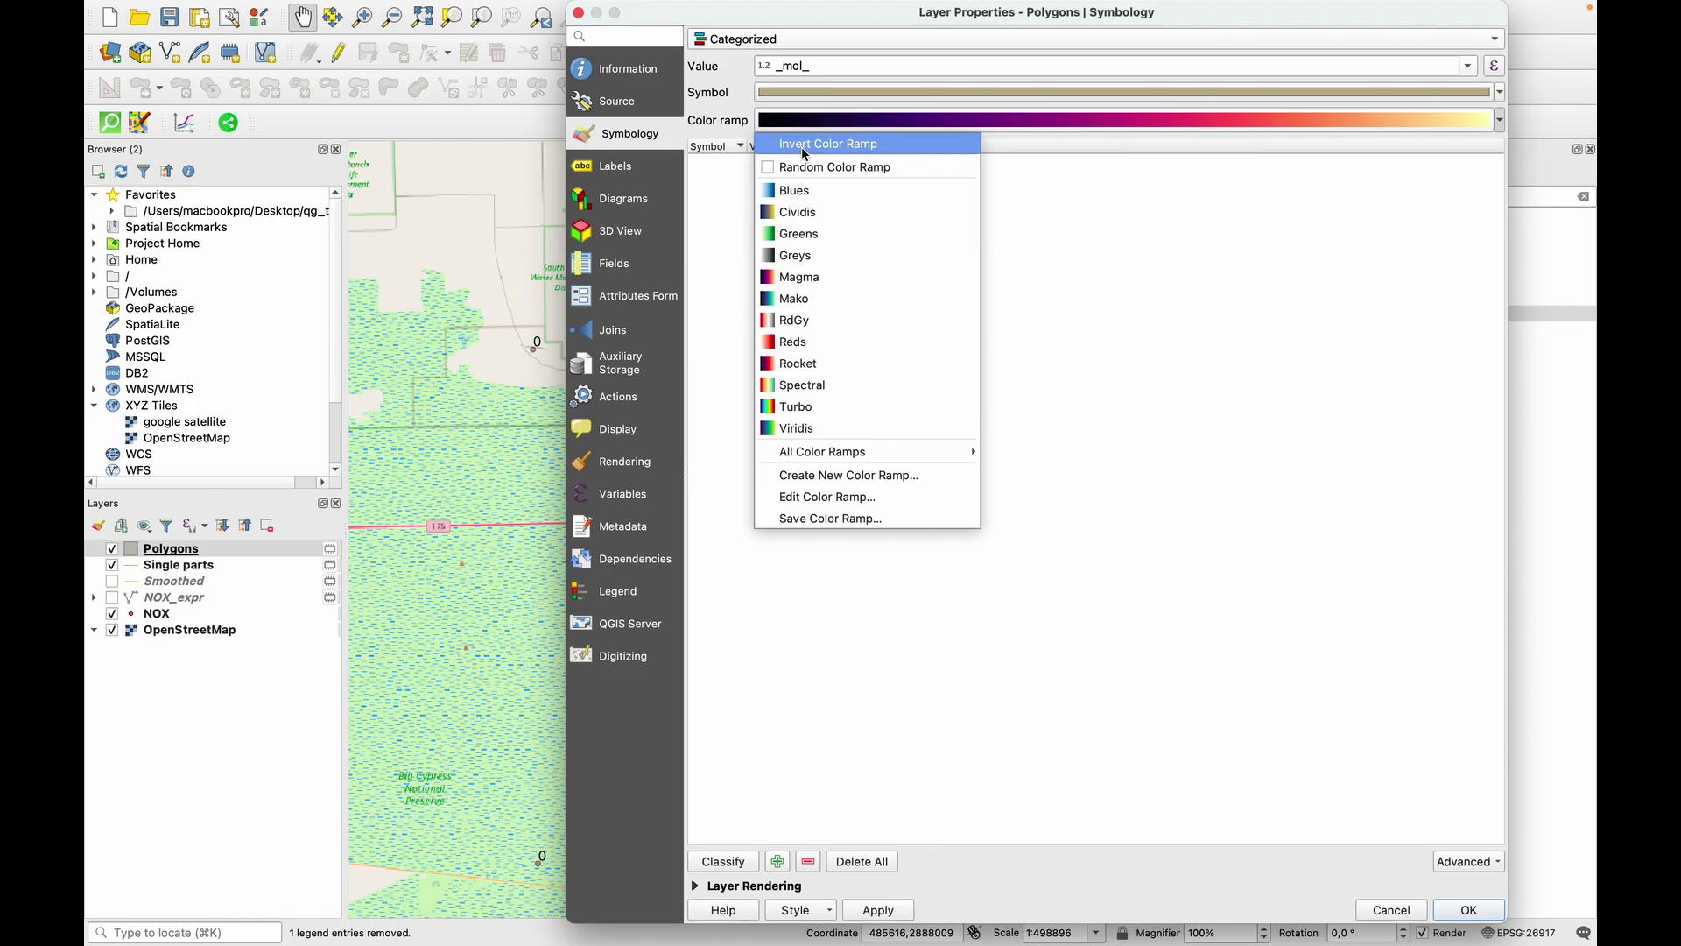
{"action": "left_click", "coordinate": [1023, 287]}
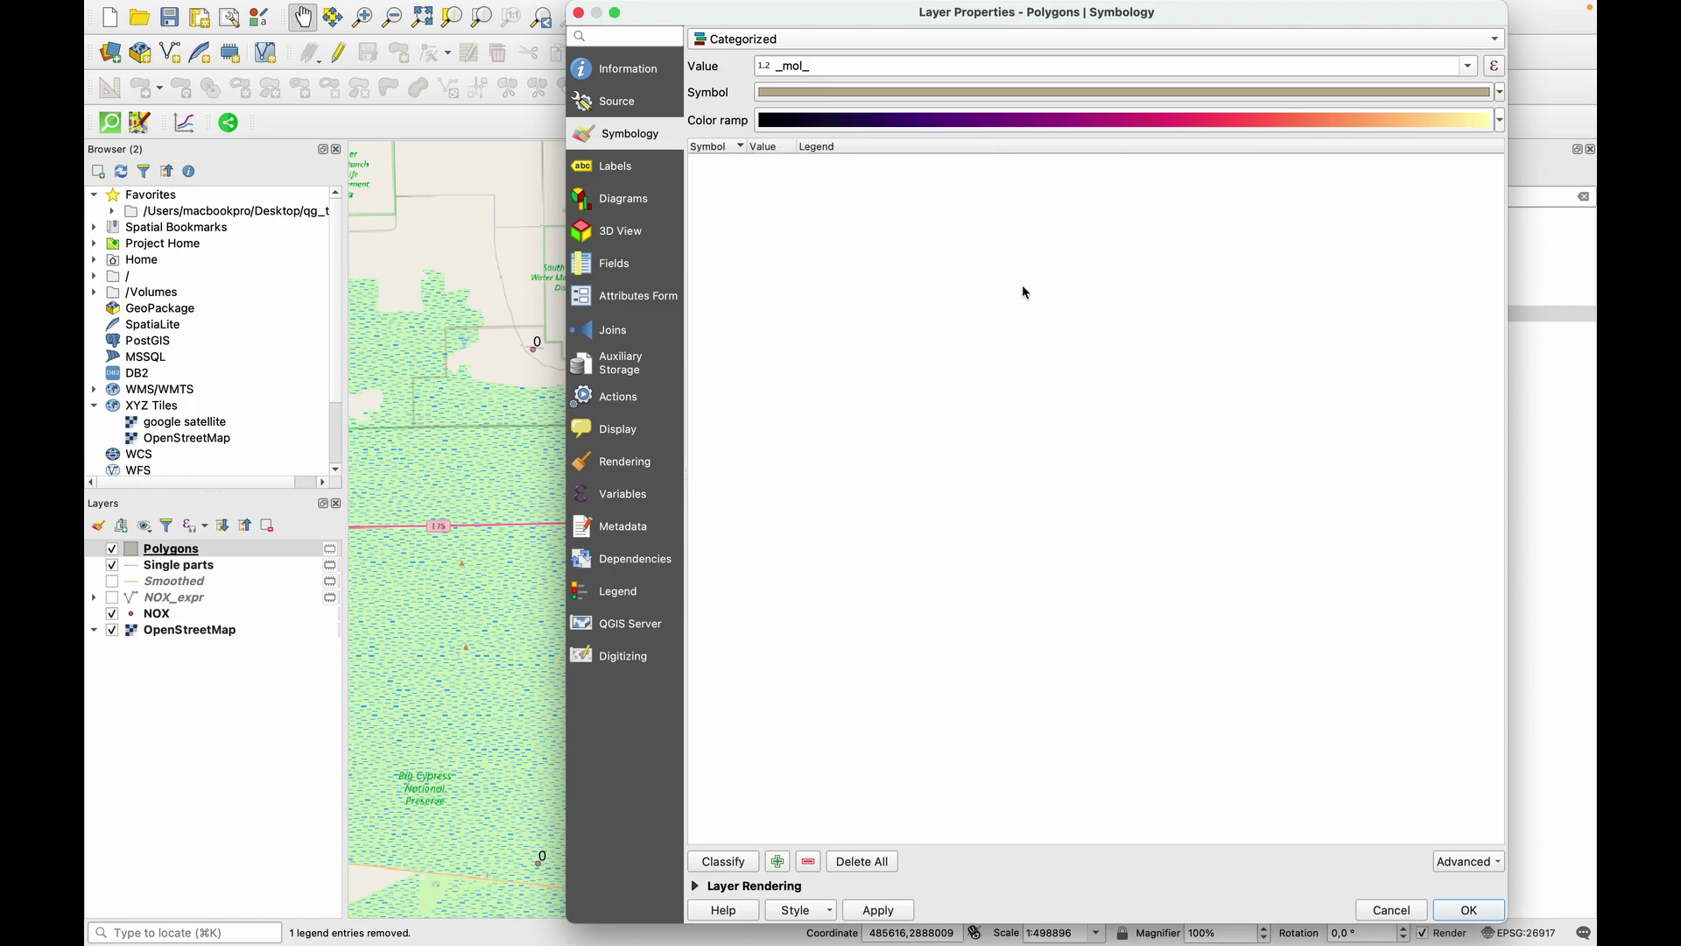
{"action": "left_click", "coordinate": [727, 864]}
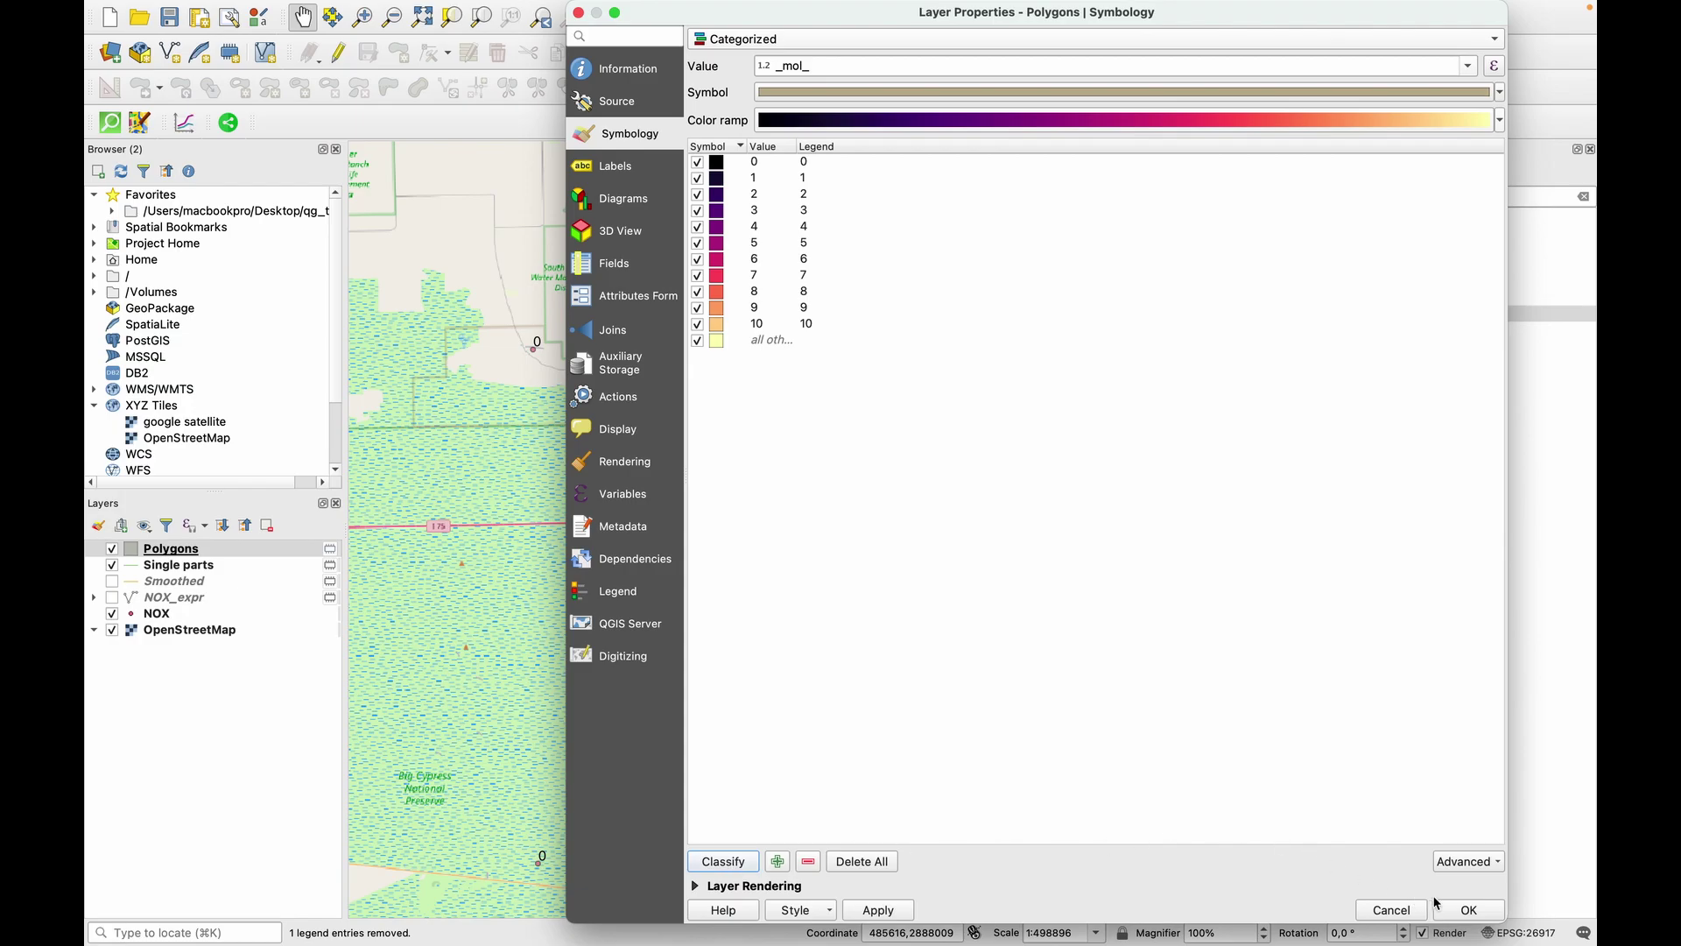
{"action": "left_click", "coordinate": [1469, 914]}
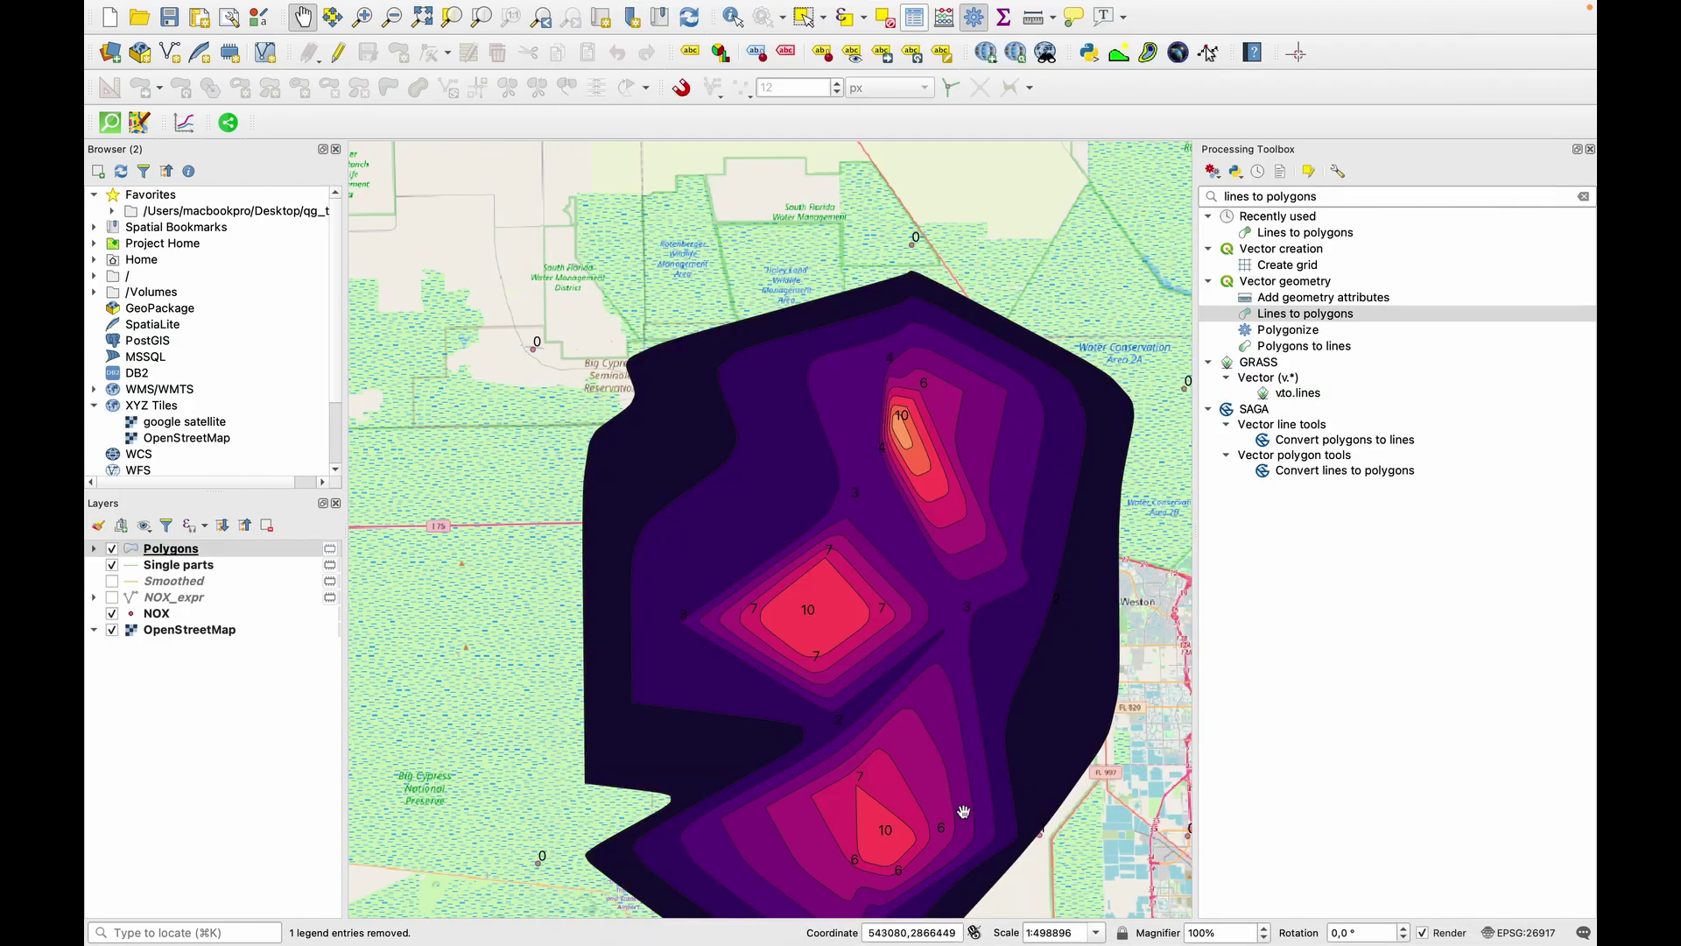
{"action": "scroll", "coordinate": [964, 810], "scroll_direction": "down", "scroll_amount": 1}
{"action": "left_click_drag", "start_coordinate": [963, 808], "coordinate": [962, 713]}
{"action": "scroll", "coordinate": [963, 718], "scroll_direction": "down", "scroll_amount": 2}
{"action": "scroll", "coordinate": [961, 714], "scroll_direction": "up", "scroll_amount": 2}
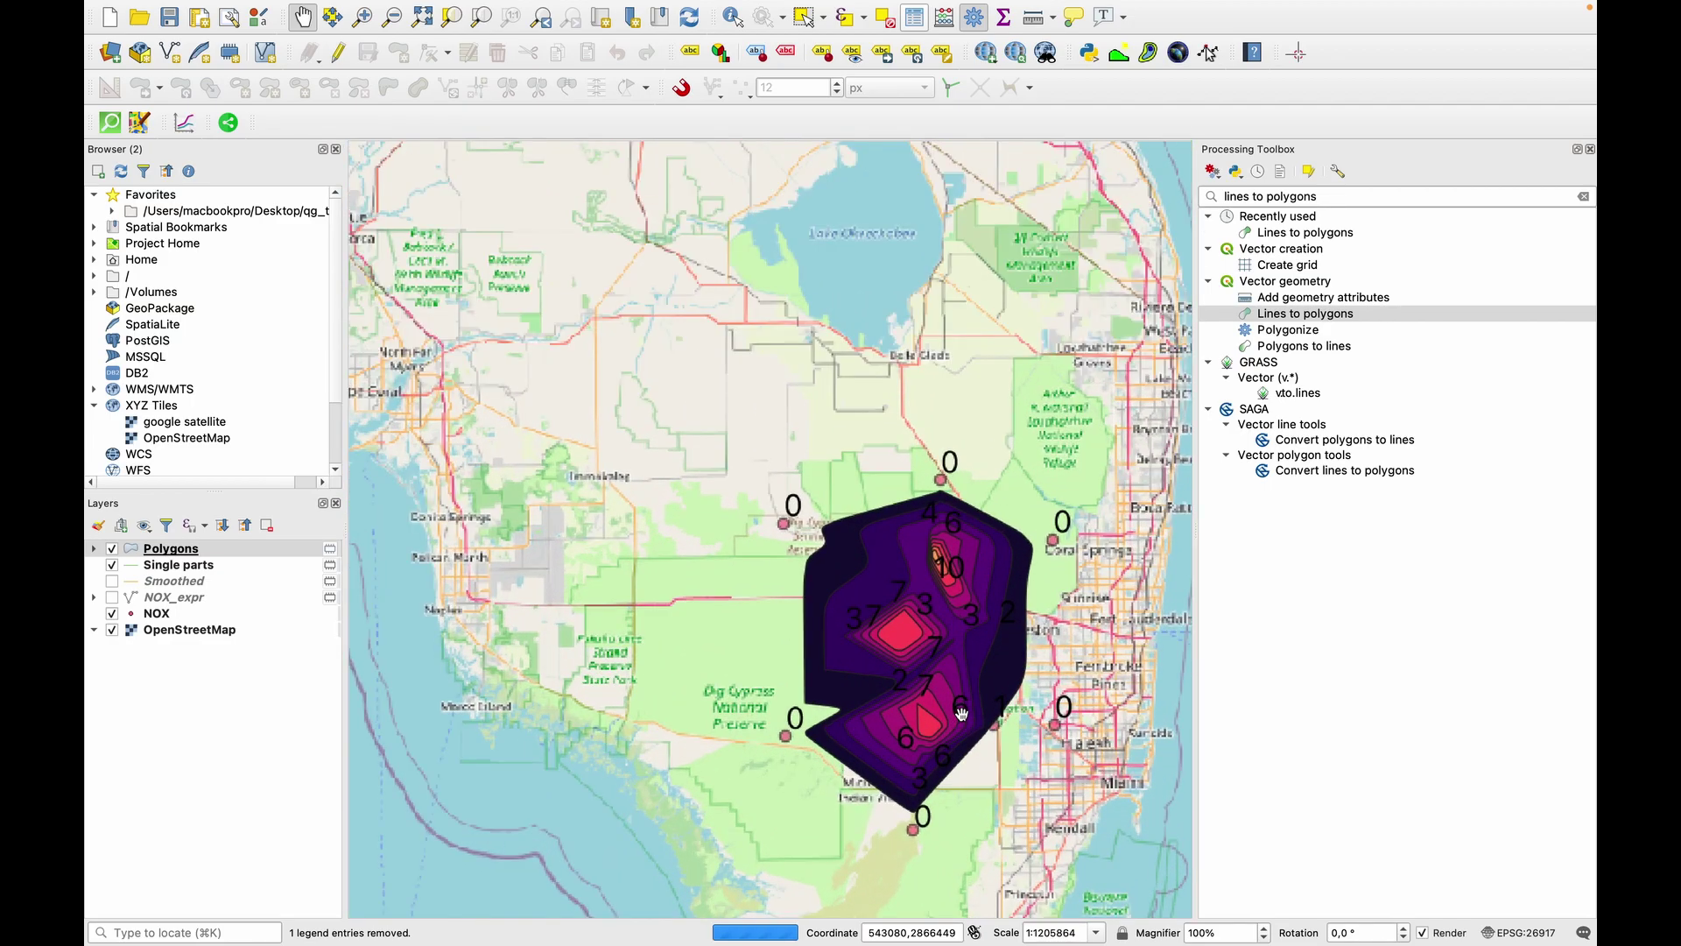
{"action": "scroll", "coordinate": [963, 720], "scroll_direction": "up", "scroll_amount": 1}
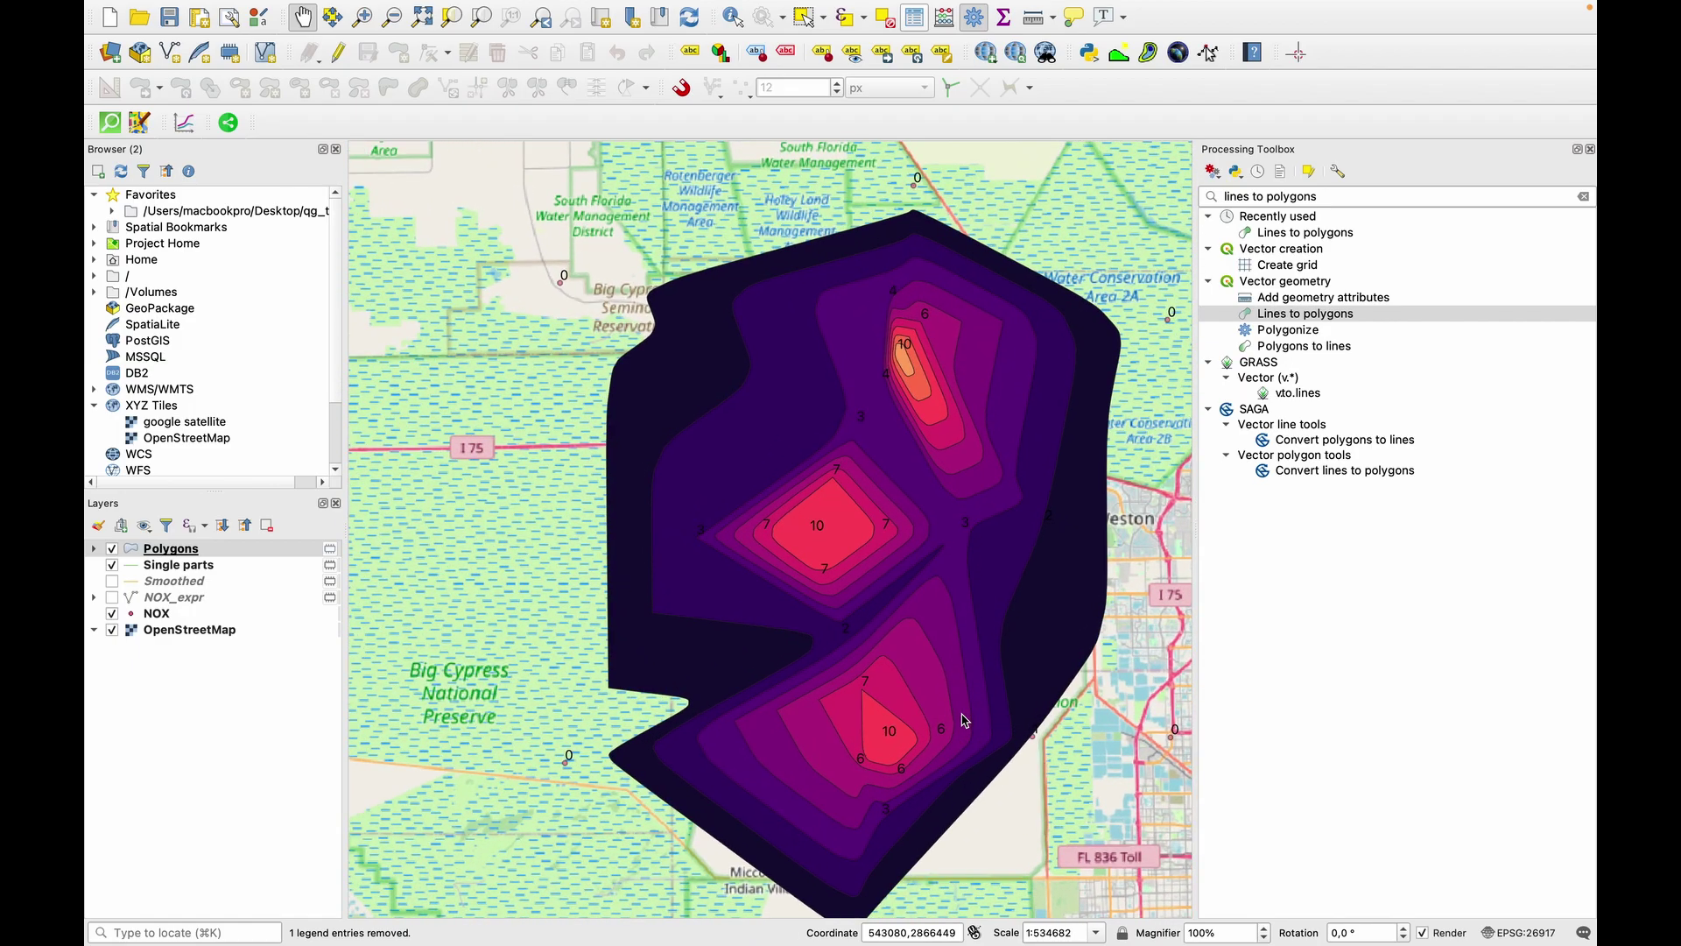